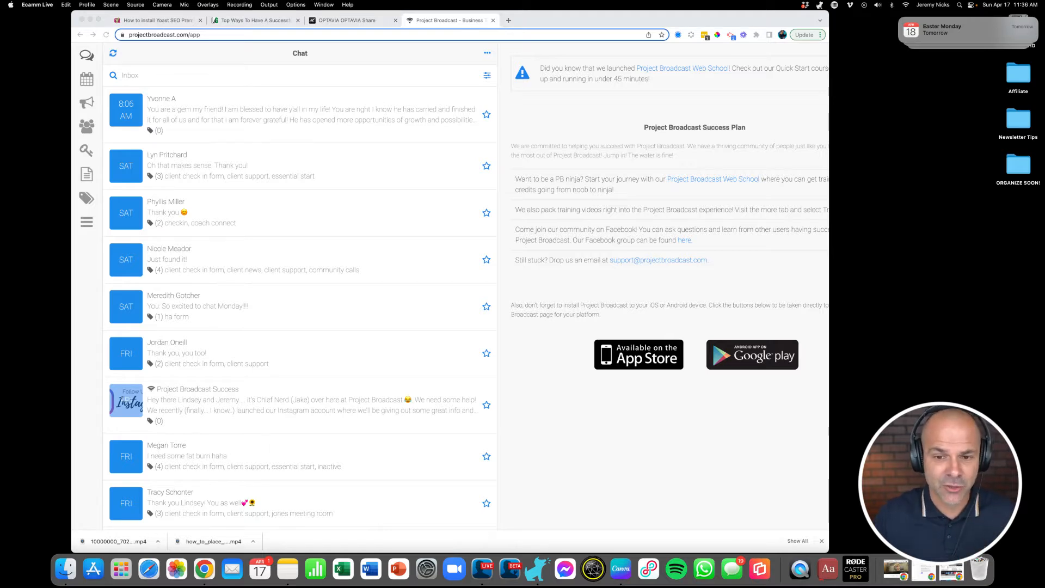
- Open the account's list of landing pages
click(86, 55)
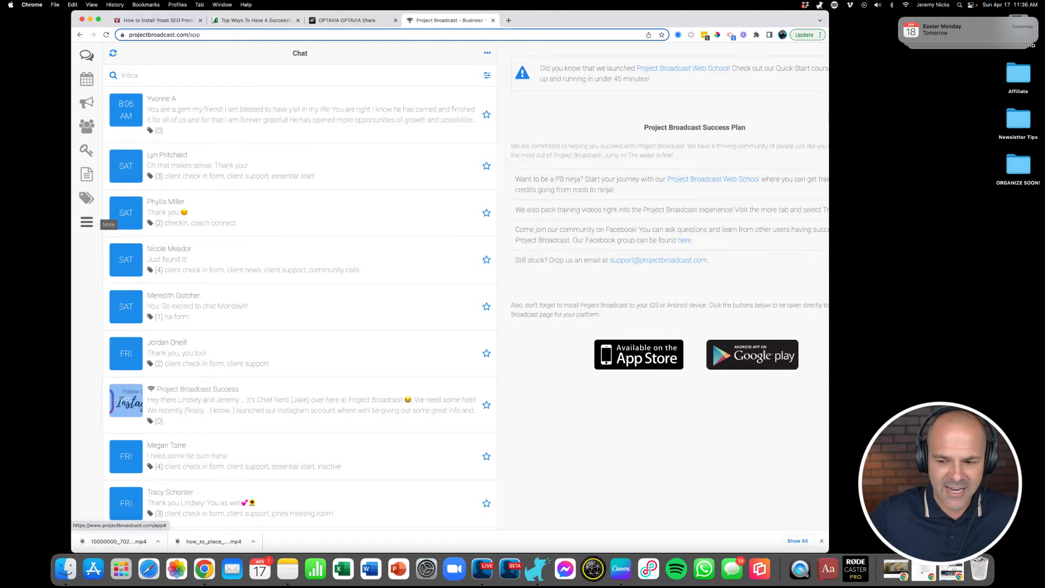
click(87, 222)
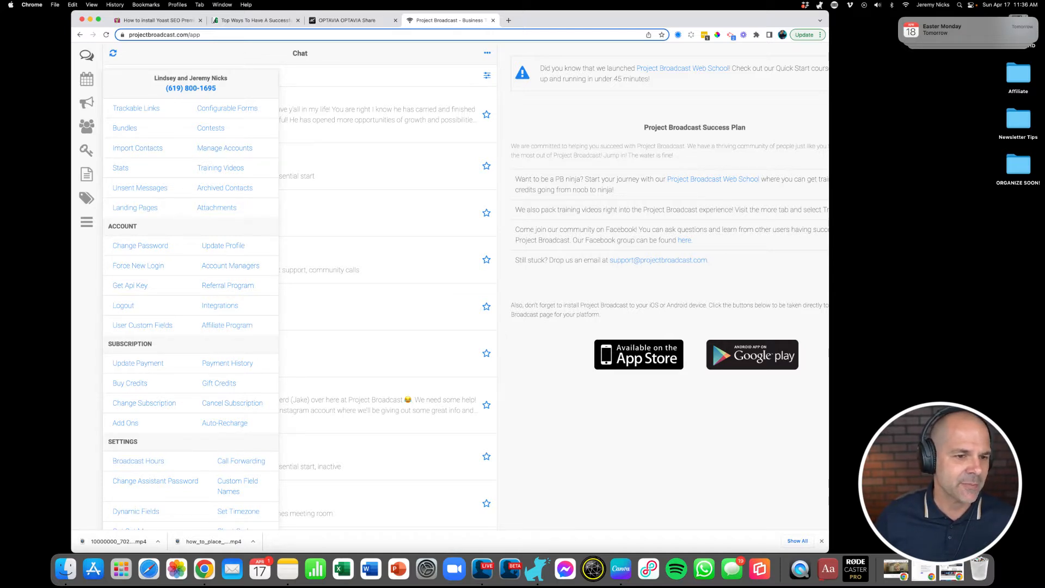
click(135, 208)
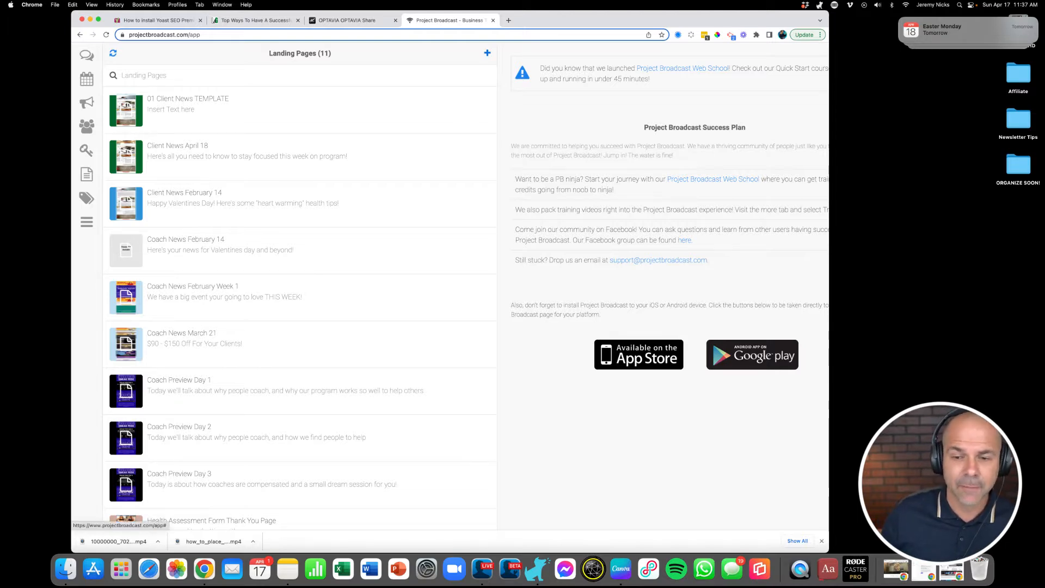
- Create and save a landing page named "Tutorial" with the title "This is a tutorial" and the description "A tutorial"
click(487, 53)
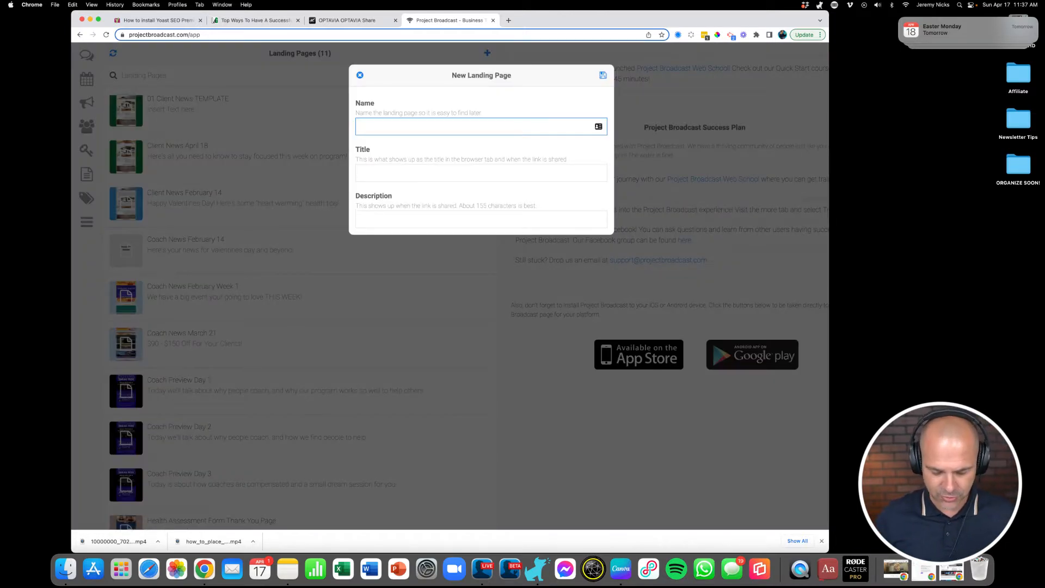
text(T)
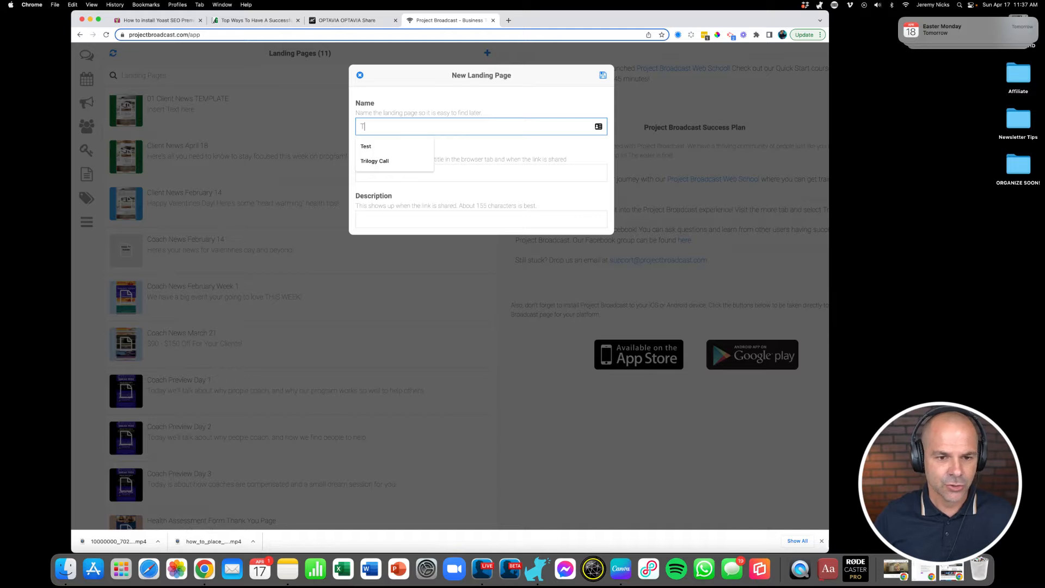
text(utorial)
key(Tab)
text(This is )
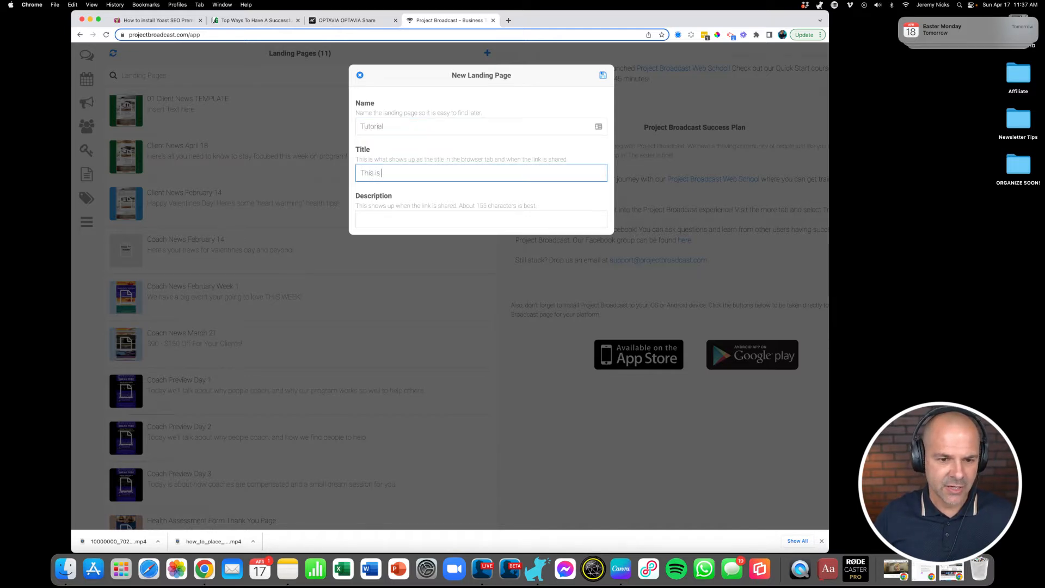
text(a stur)
text(torial)
key(Tab)
text(A turoria)
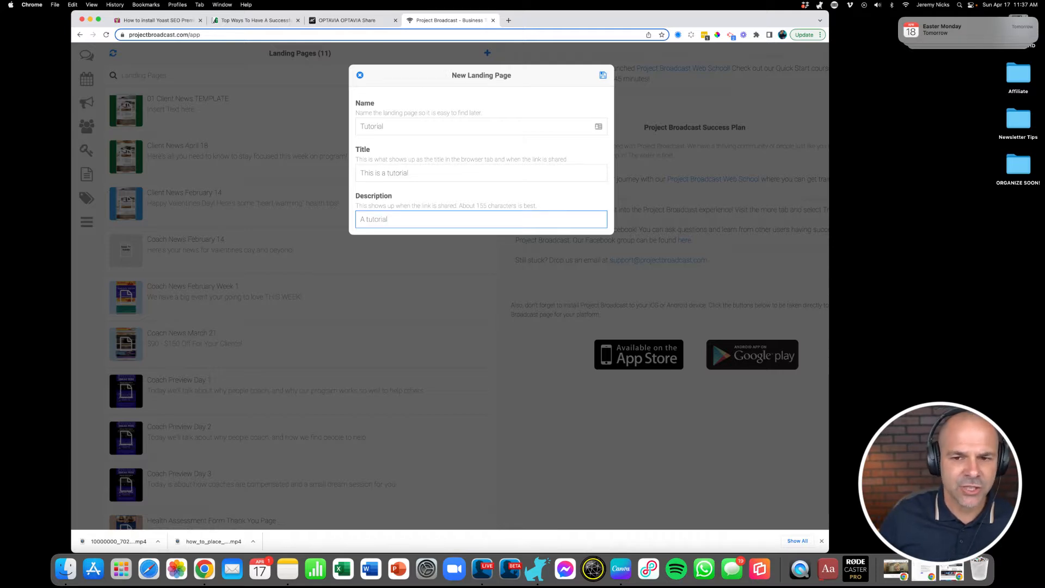
click(603, 75)
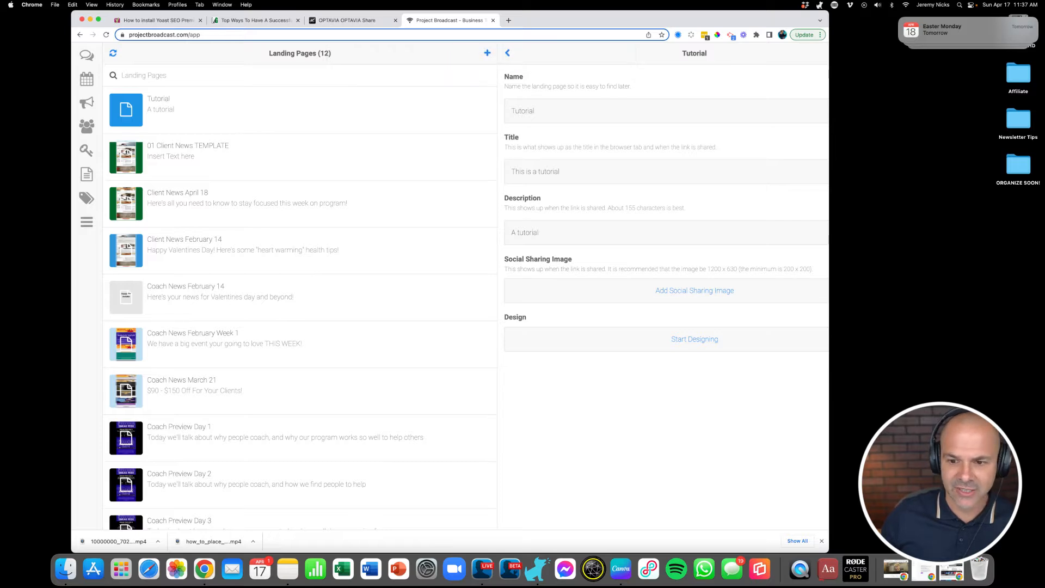
- Start designing the Tutorial page, browse the available landing page templates, and close them without choosing one
click(695, 339)
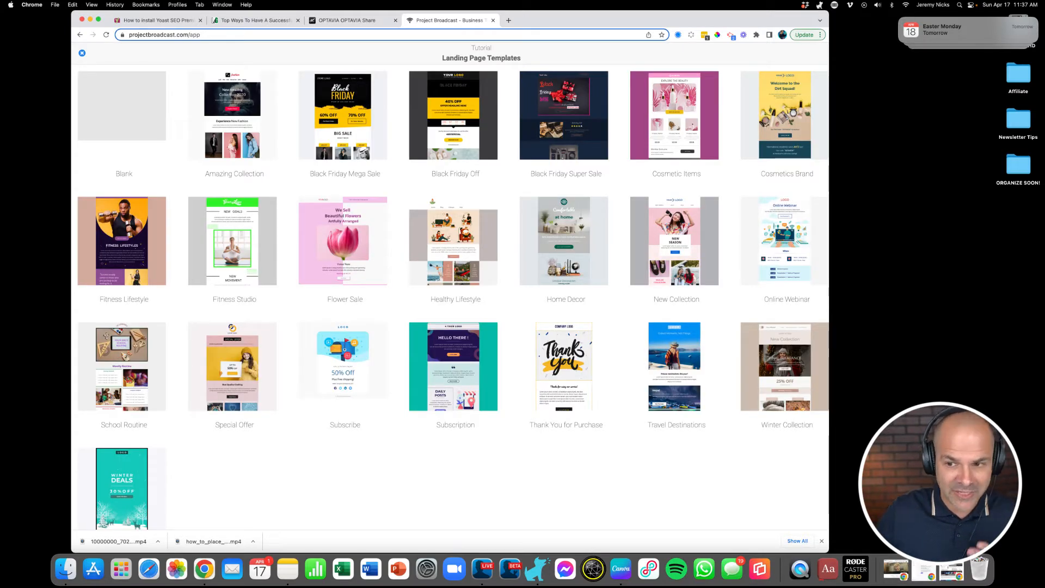
scroll(451, 287, down, 1)
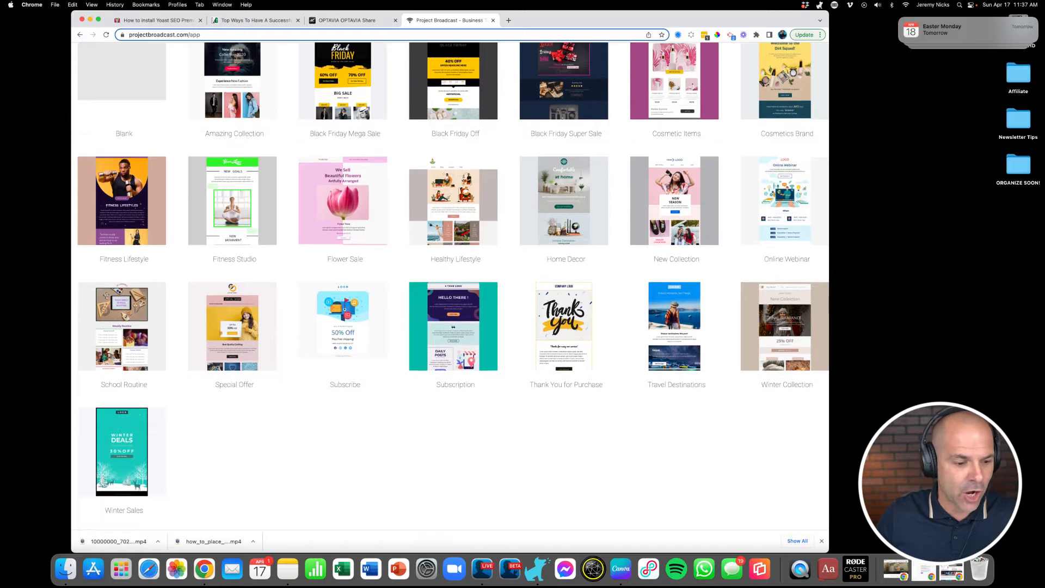
scroll(450, 286, up, 1)
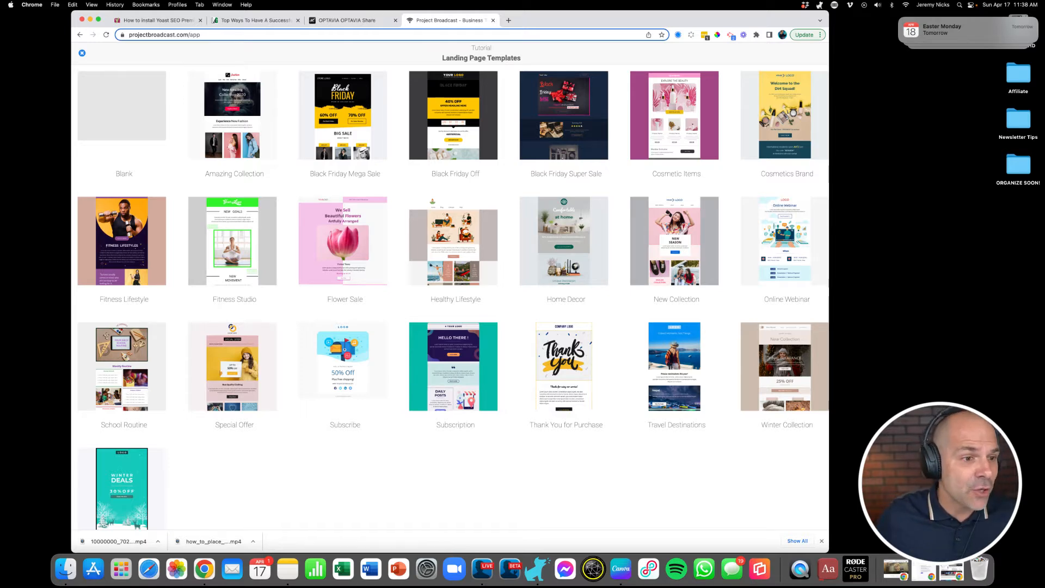
click(82, 53)
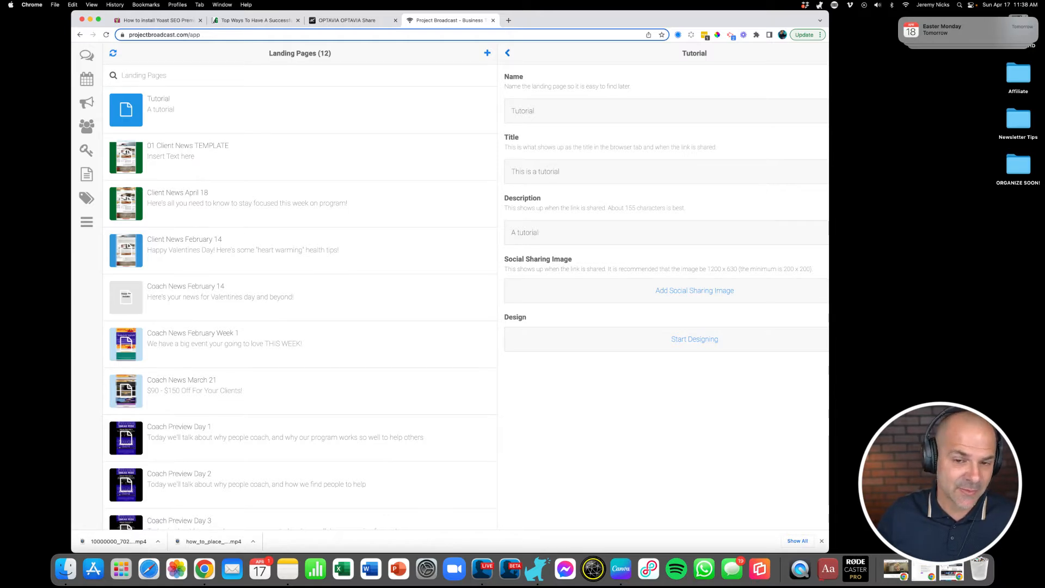
- Reopen the Tutorial landing page from the list and delete it
click(507, 53)
scroll(450, 286, right, 1)
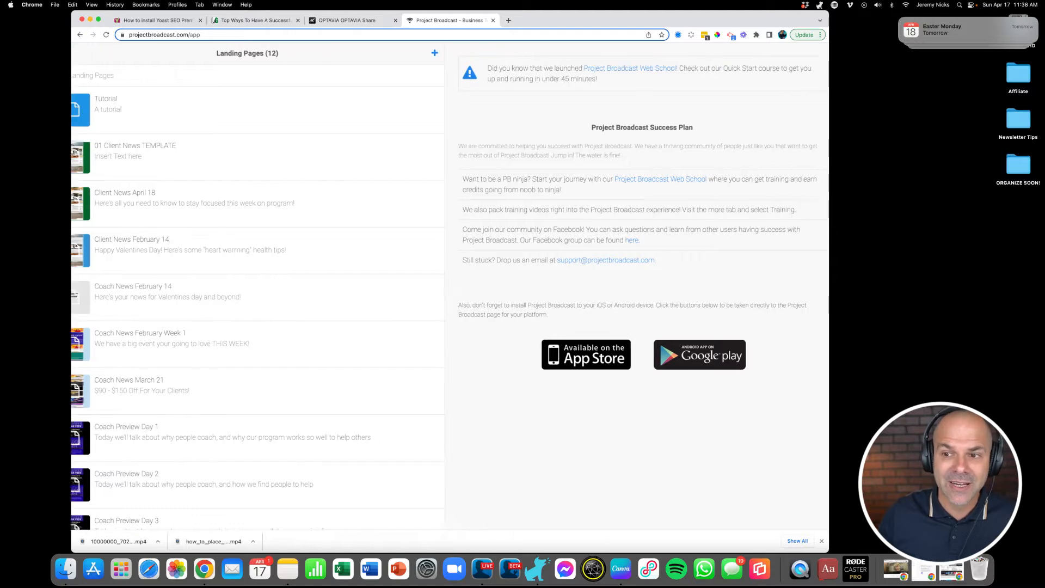
scroll(450, 287, left, 1)
click(163, 107)
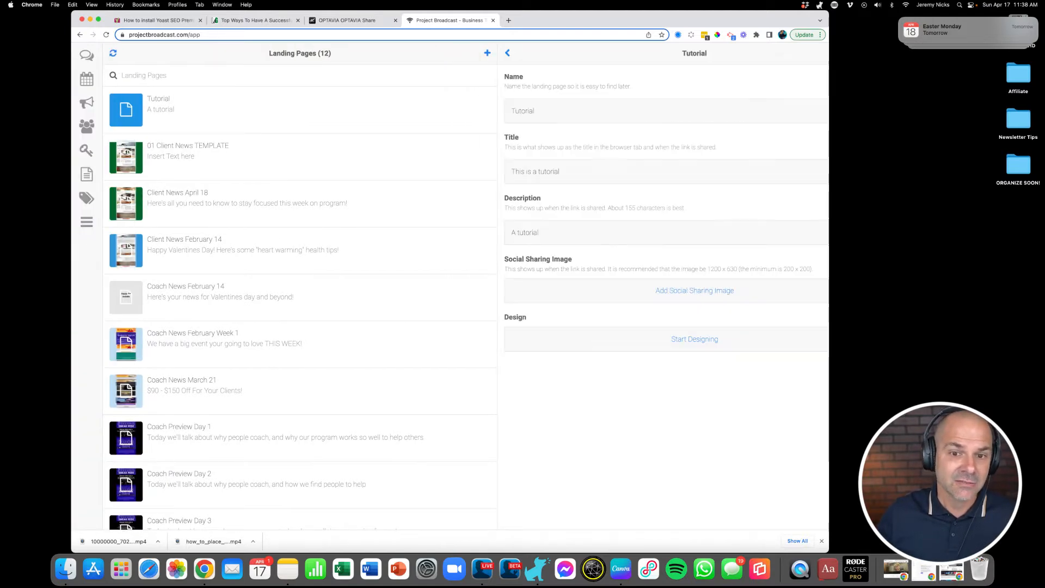
scroll(450, 286, right, 1)
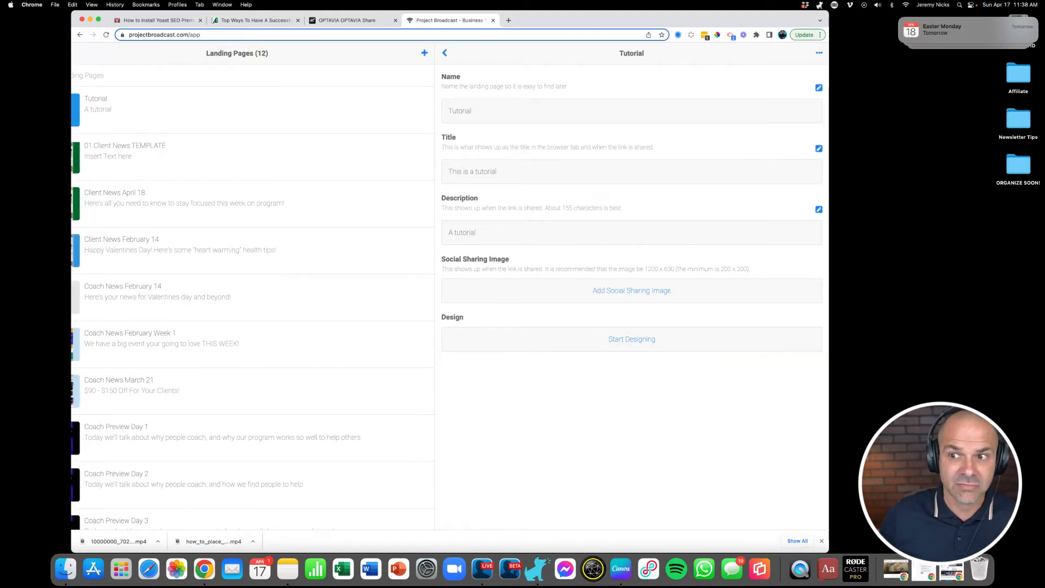
click(819, 53)
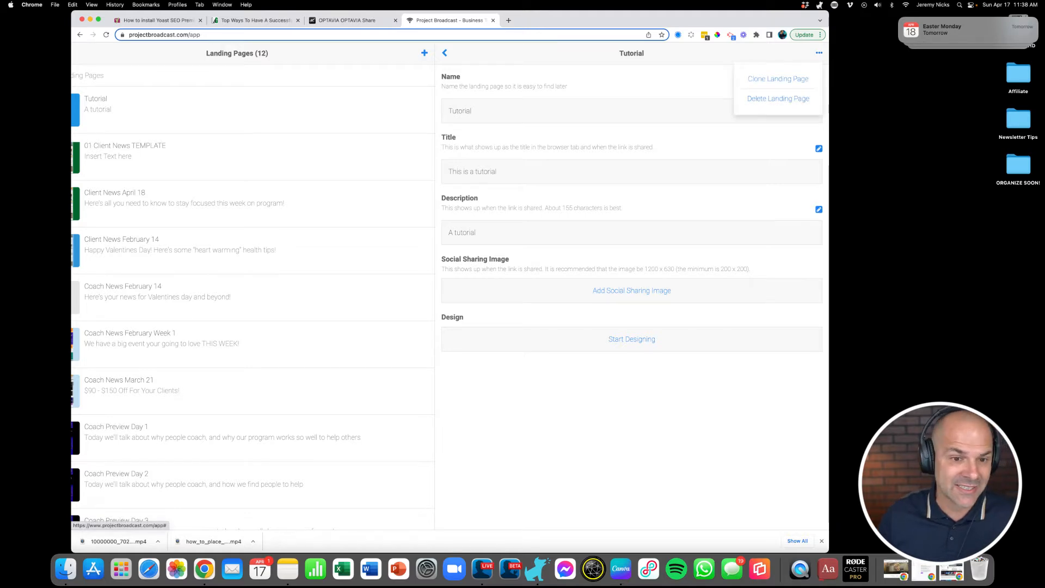
click(778, 99)
click(520, 117)
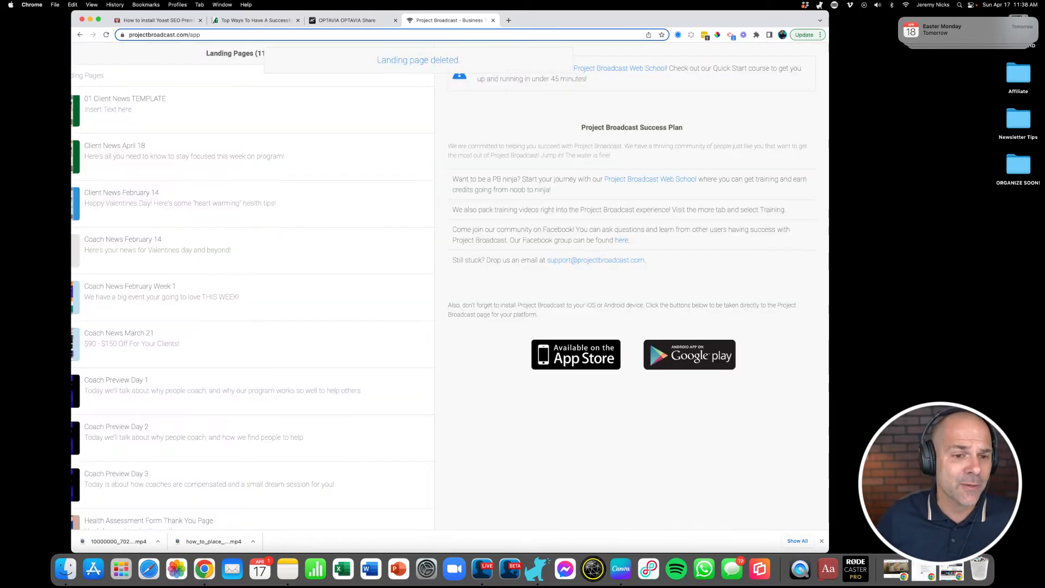
scroll(450, 286, left, 1)
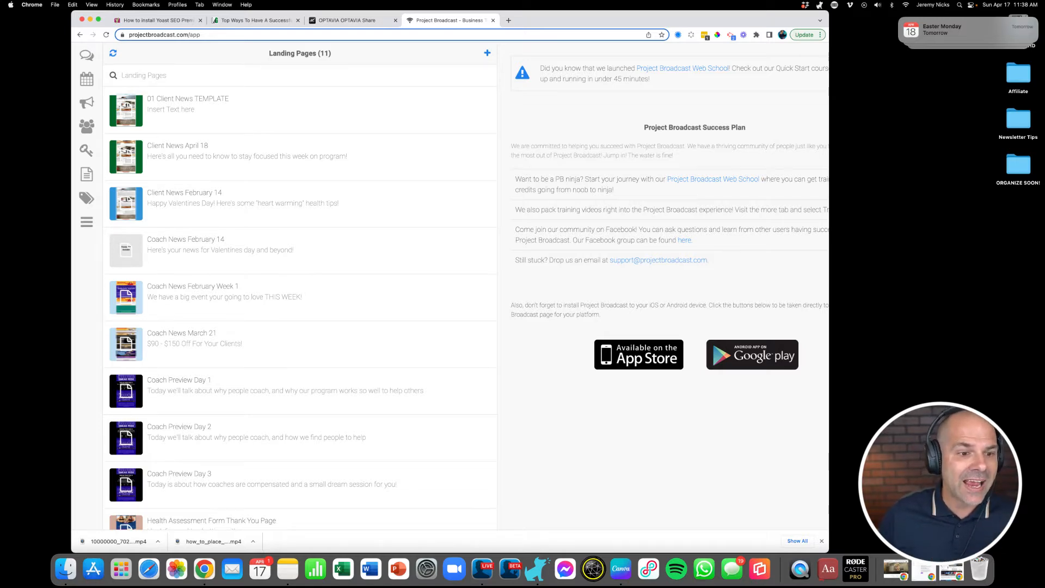
- Open the 01 Client News TEMPLATE landing page, review its design preview, and clone the page
click(188, 109)
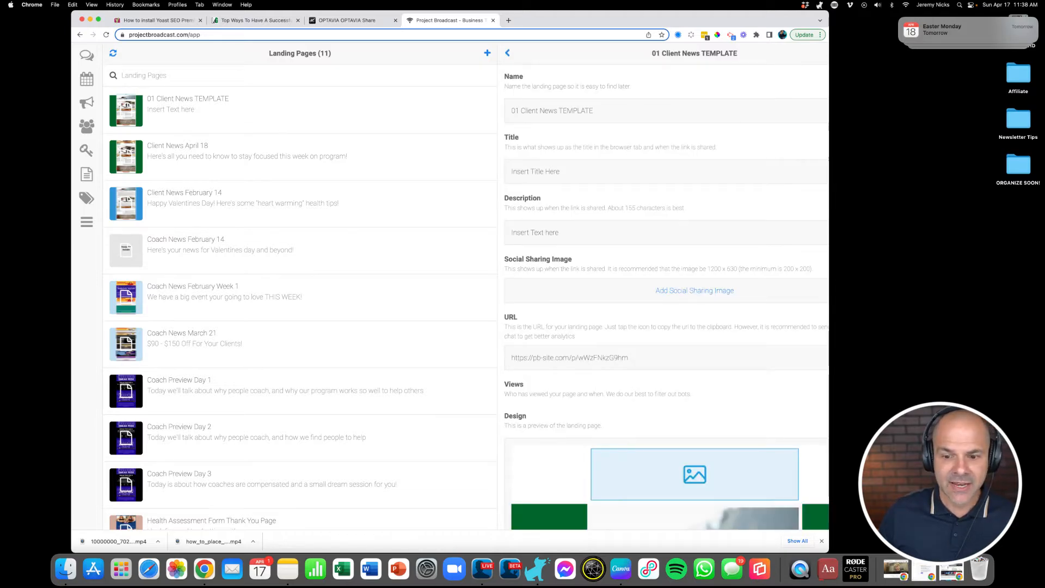
scroll(666, 297, down, 5)
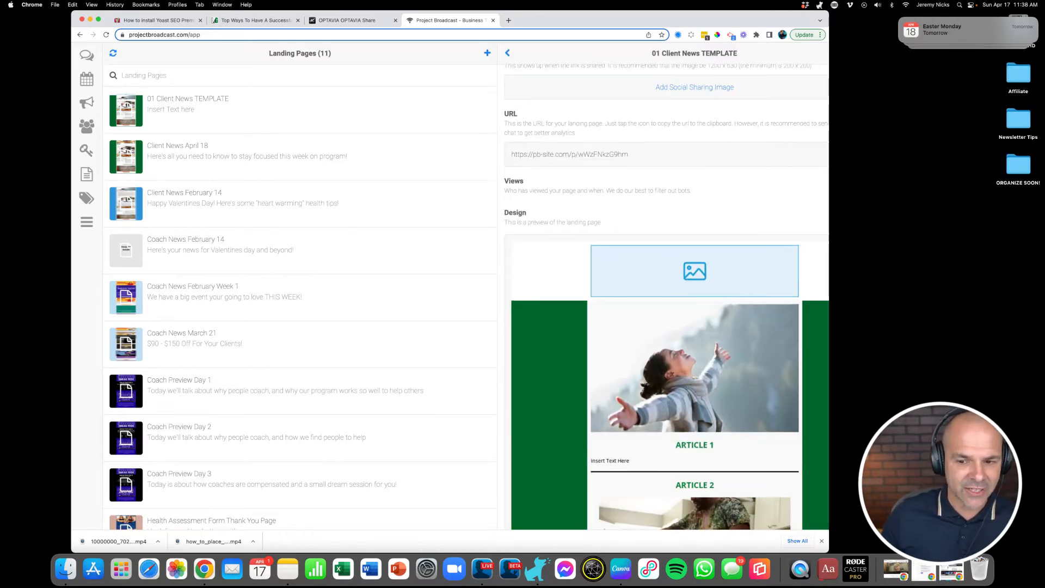
scroll(667, 296, up, 5)
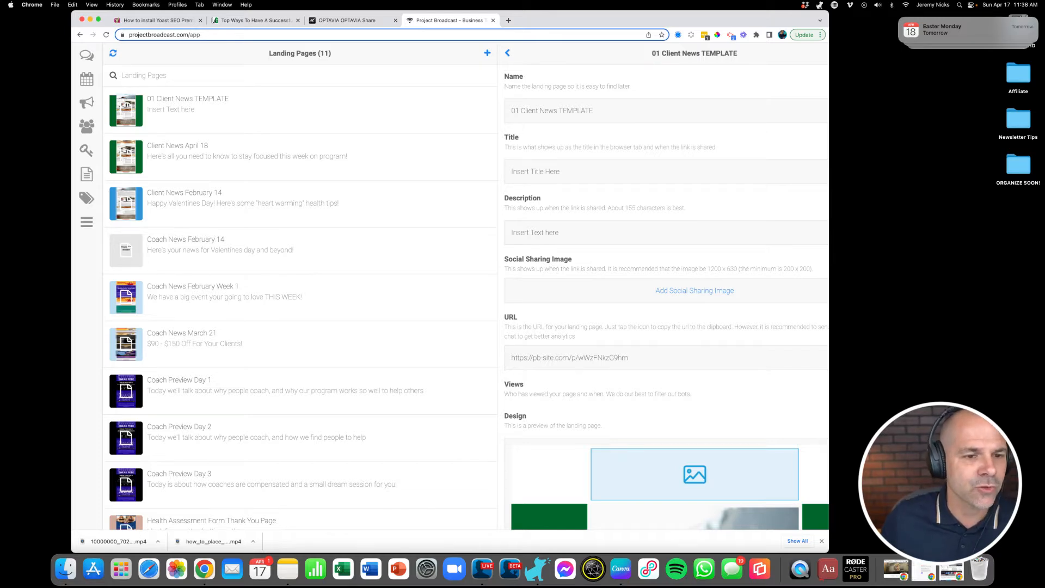
scroll(446, 289, right, 3)
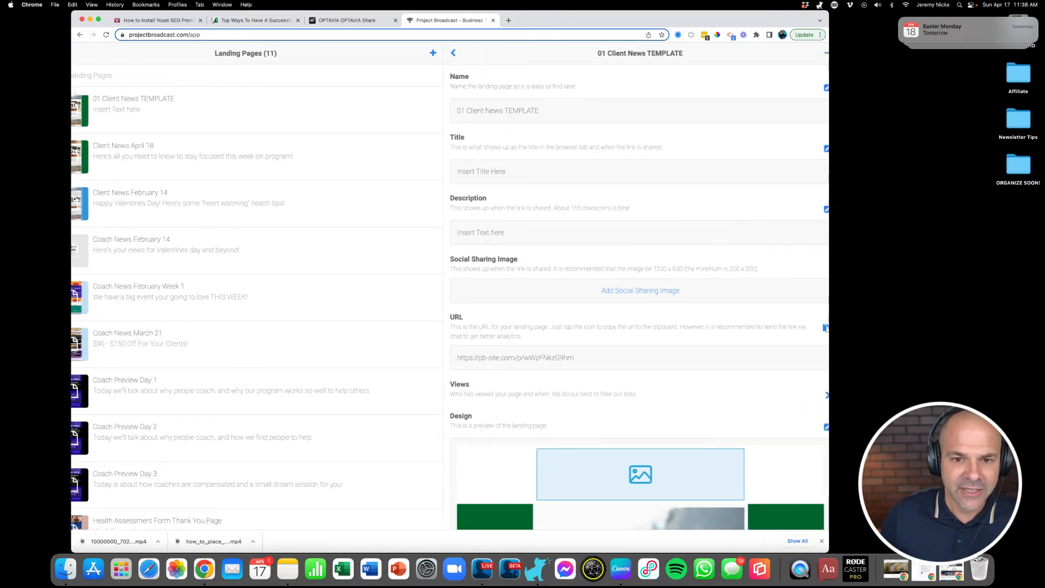
scroll(450, 288, left, 3)
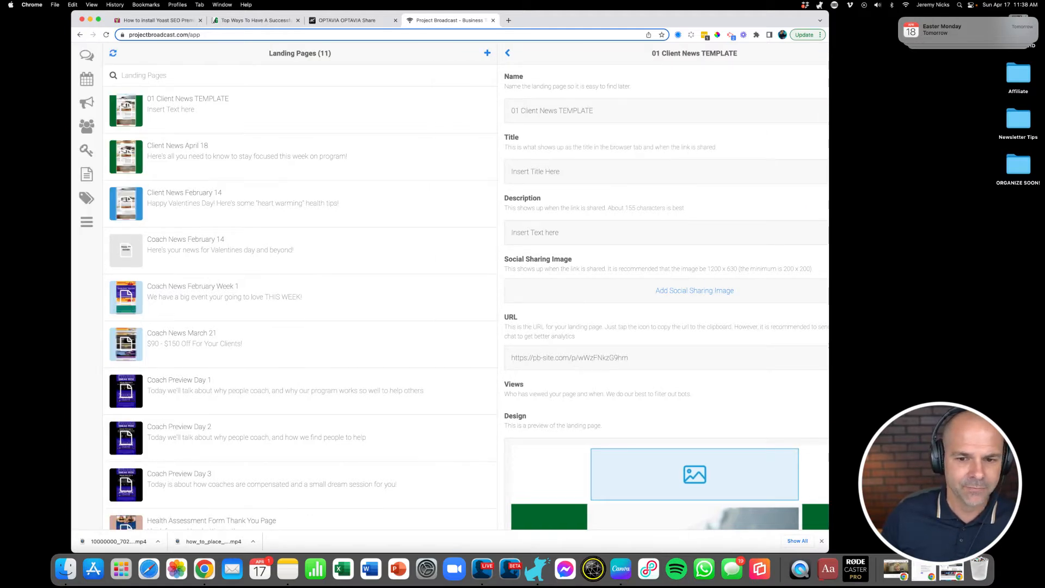
scroll(631, 286, right, 1)
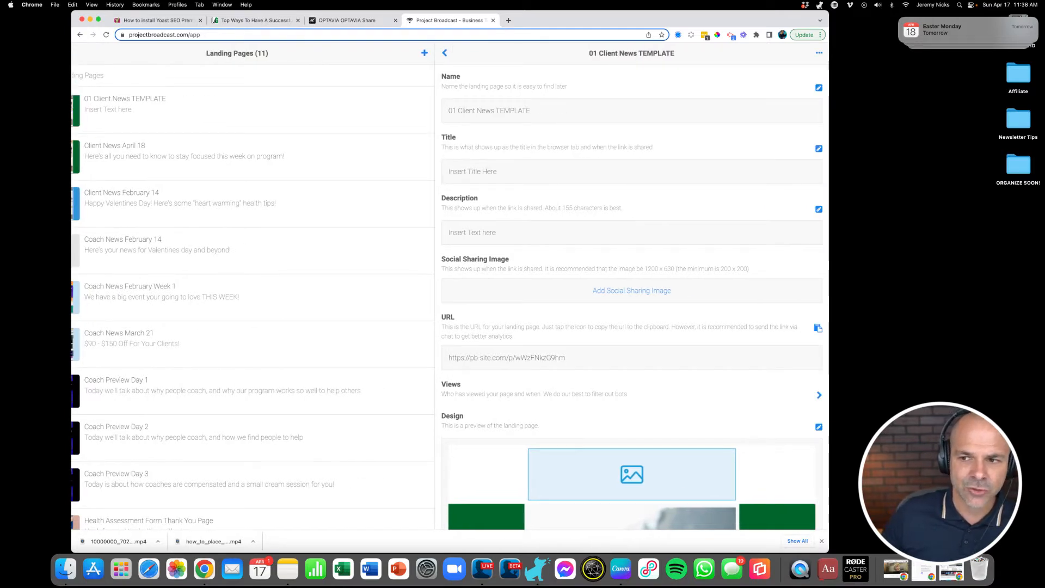
click(819, 53)
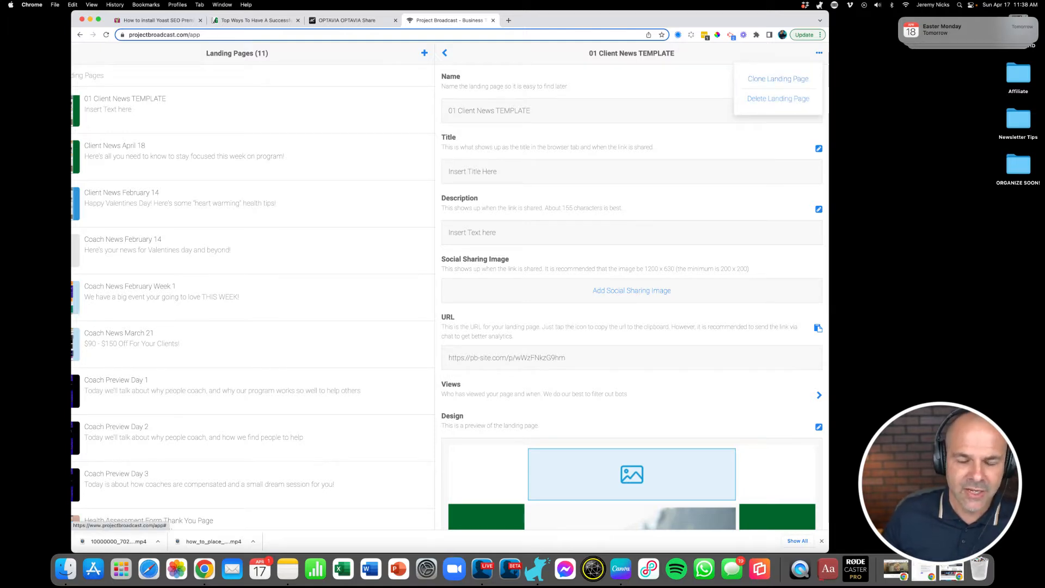
click(778, 79)
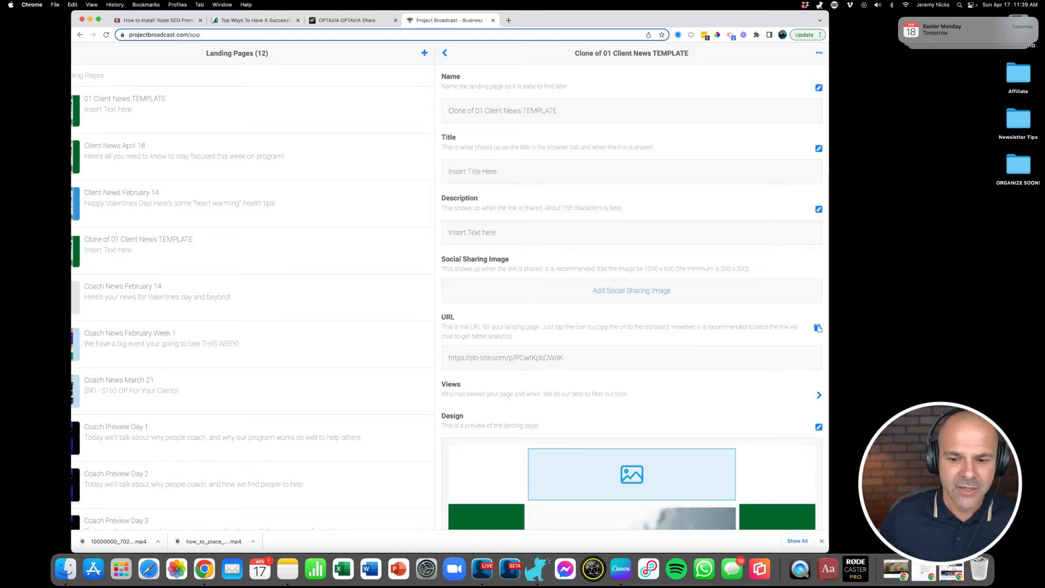
scroll(631, 299, down, 2)
scroll(631, 299, up, 3)
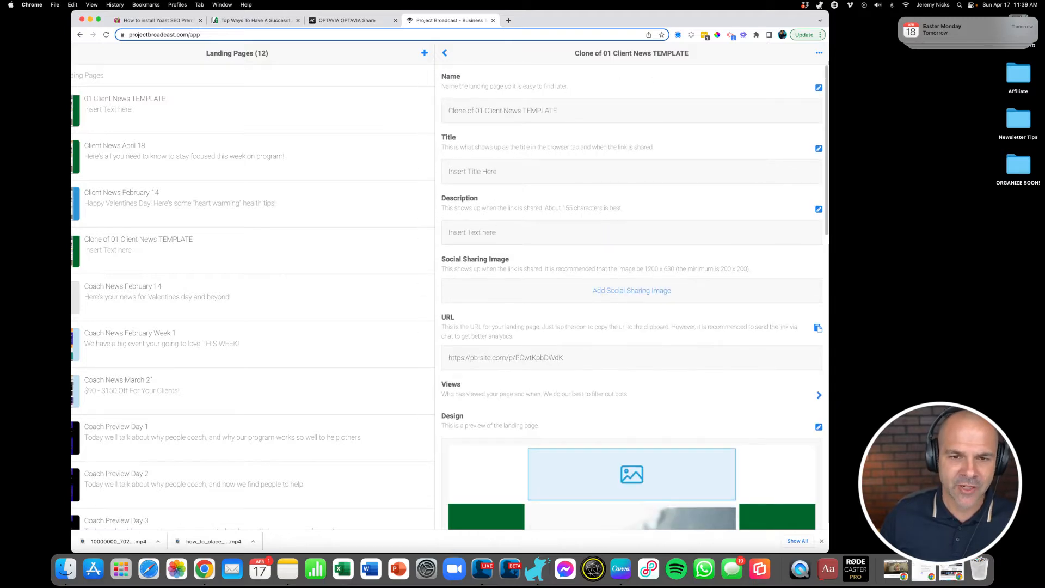
click(819, 53)
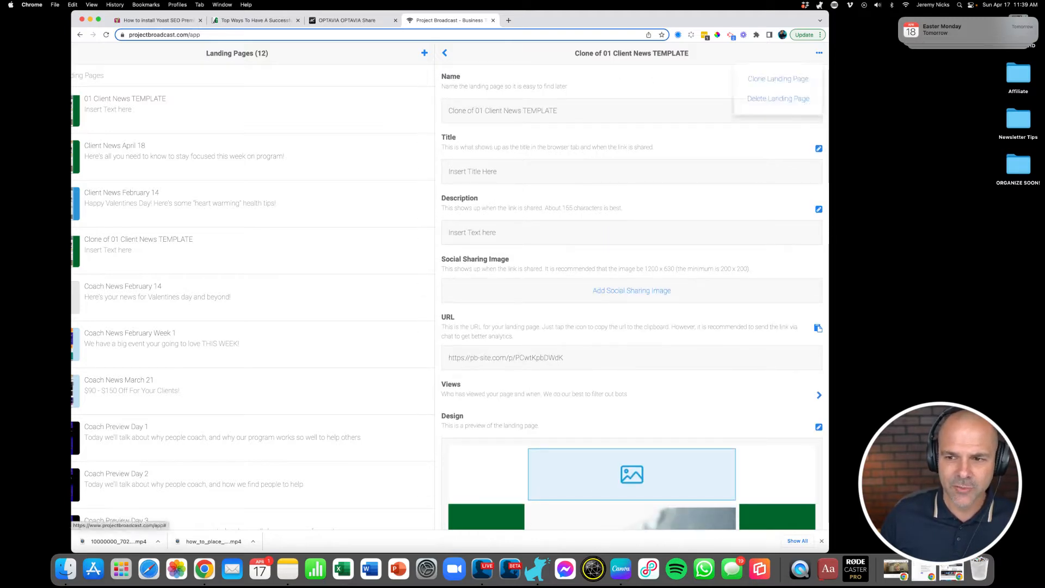
click(778, 99)
click(520, 117)
- Add Social Share.jpg from the Newsletter Tips folder as the social sharing image of the Client News April 18 landing page
click(184, 151)
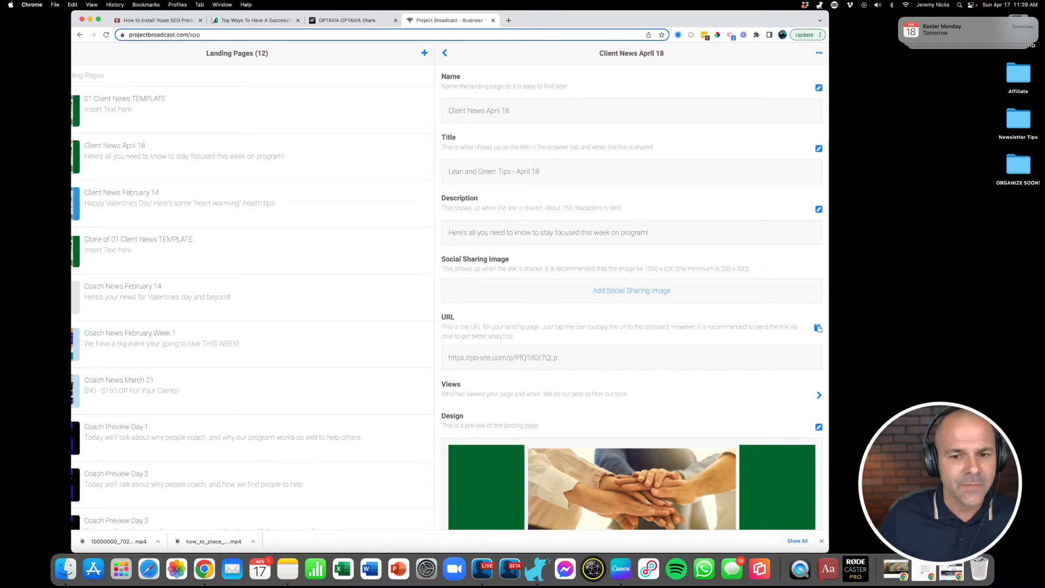
scroll(635, 297, down, 1)
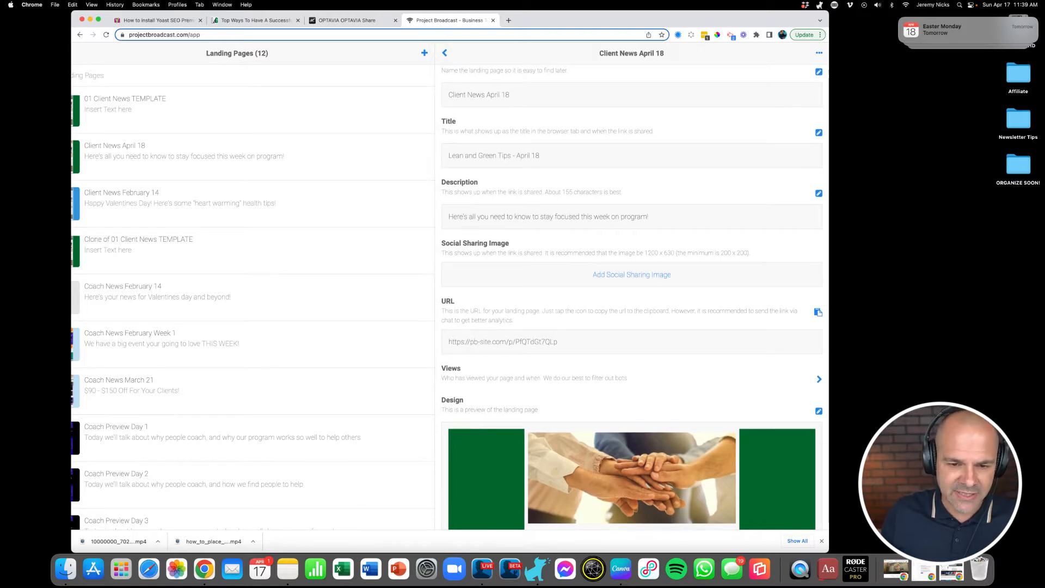
scroll(635, 294, down, 2)
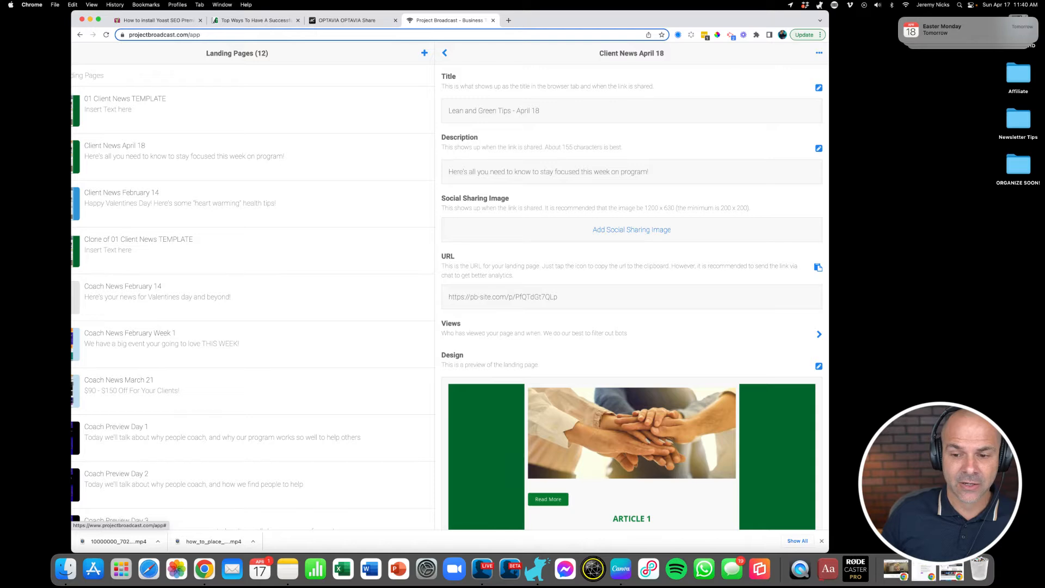
click(631, 230)
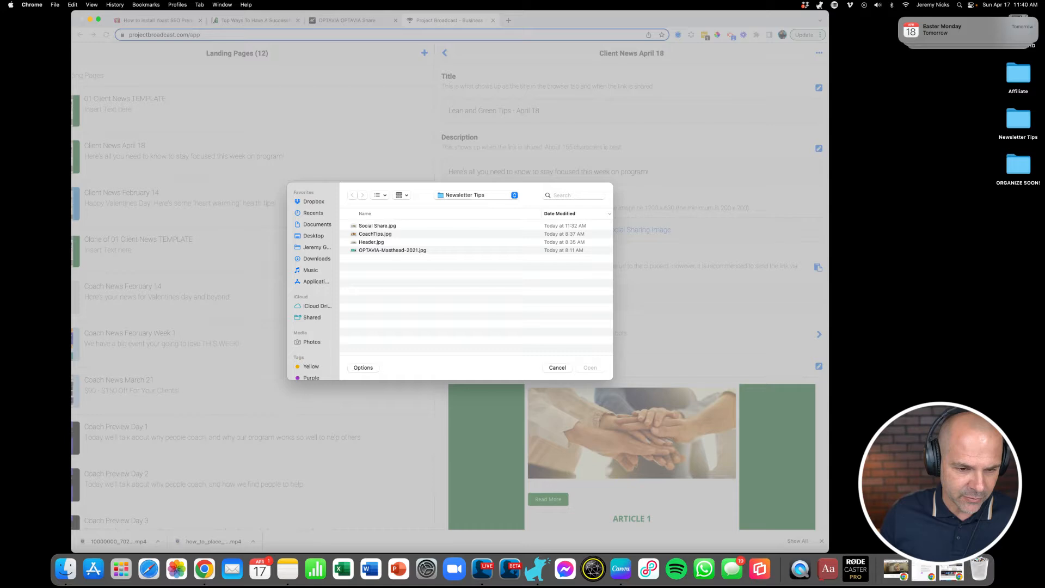
click(377, 226)
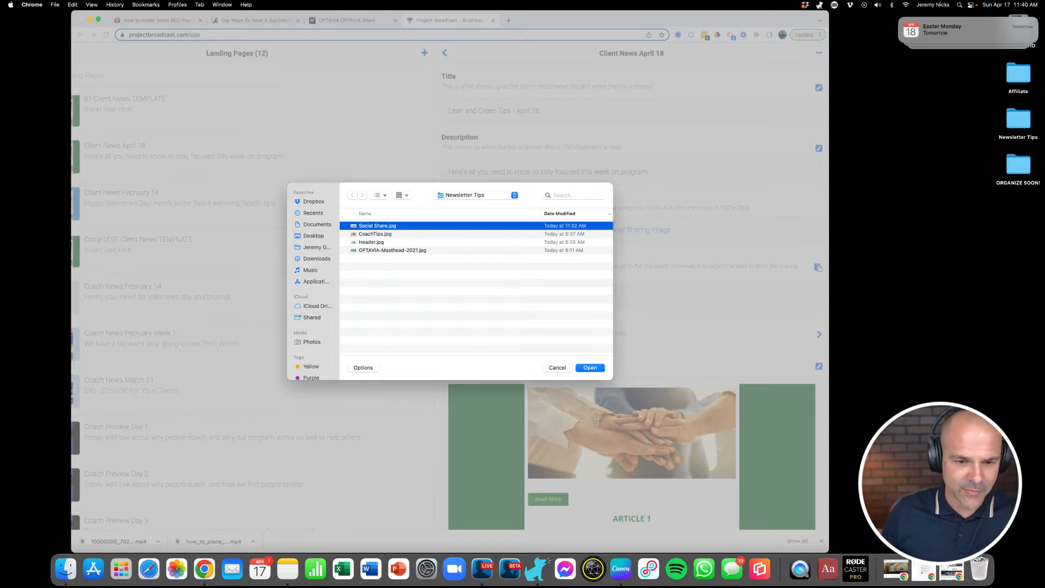
key(Return)
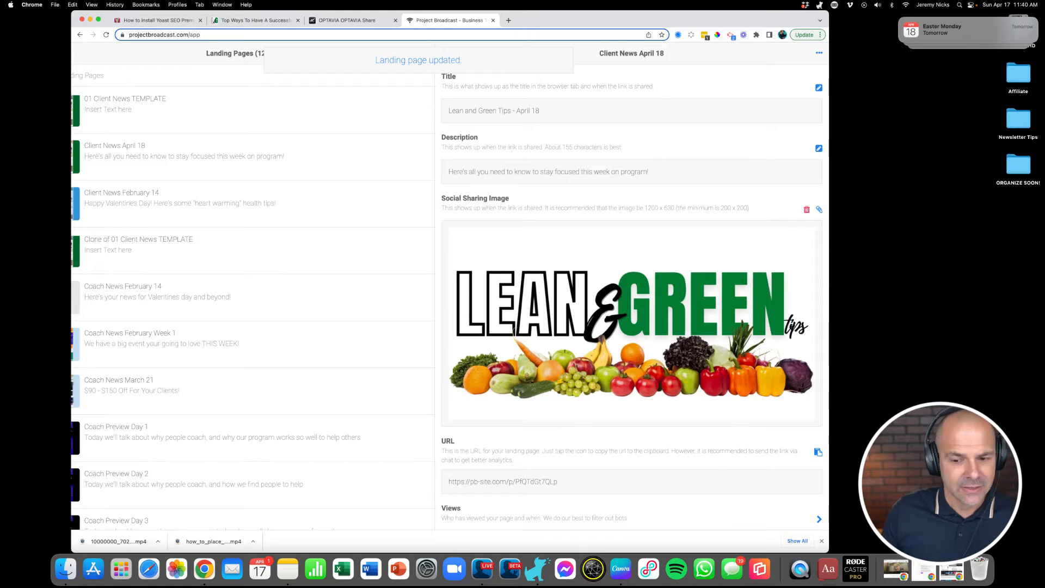
scroll(631, 293, down, 5)
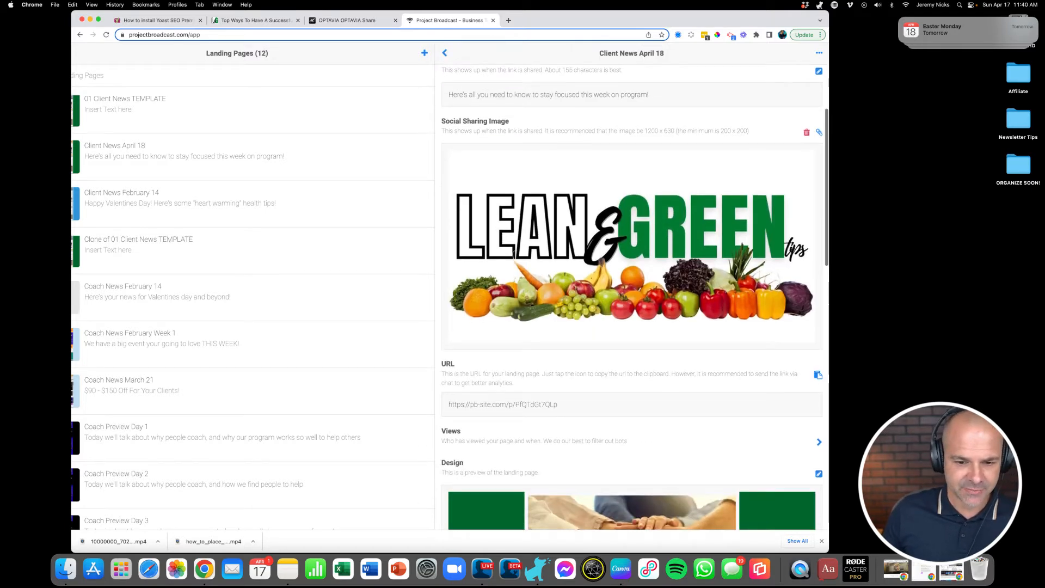
- Review the Client News April 18 landing page details and open its design for editing
scroll(631, 294, up, 1)
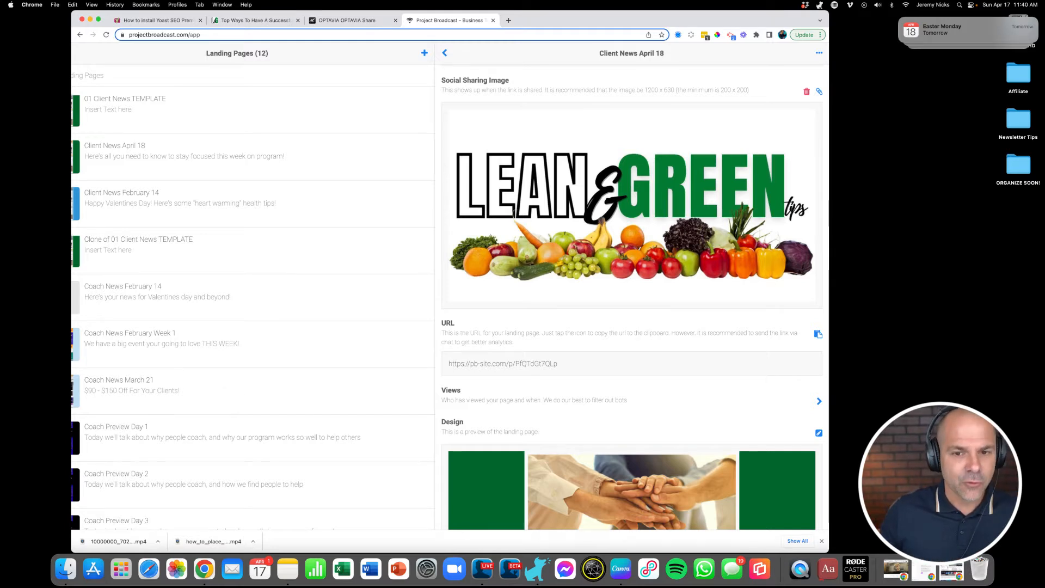
scroll(631, 297, down, 1)
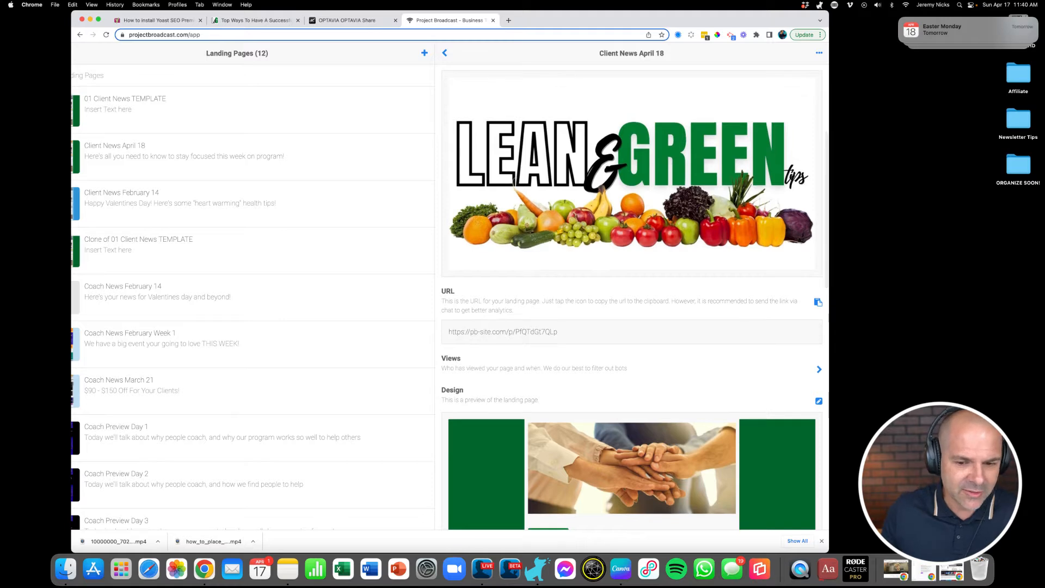
scroll(632, 297, down, 5)
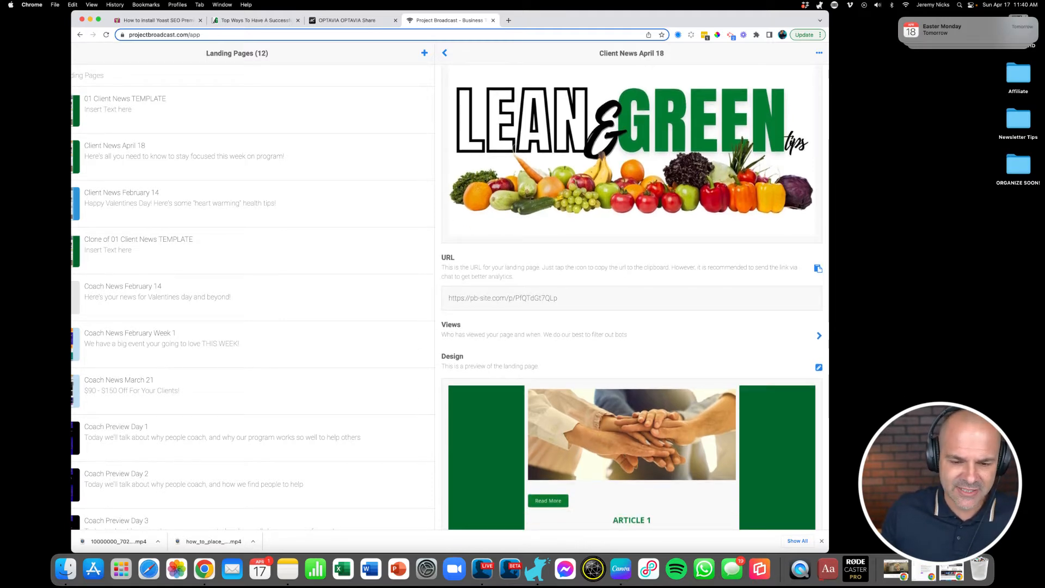
scroll(631, 297, down, 1)
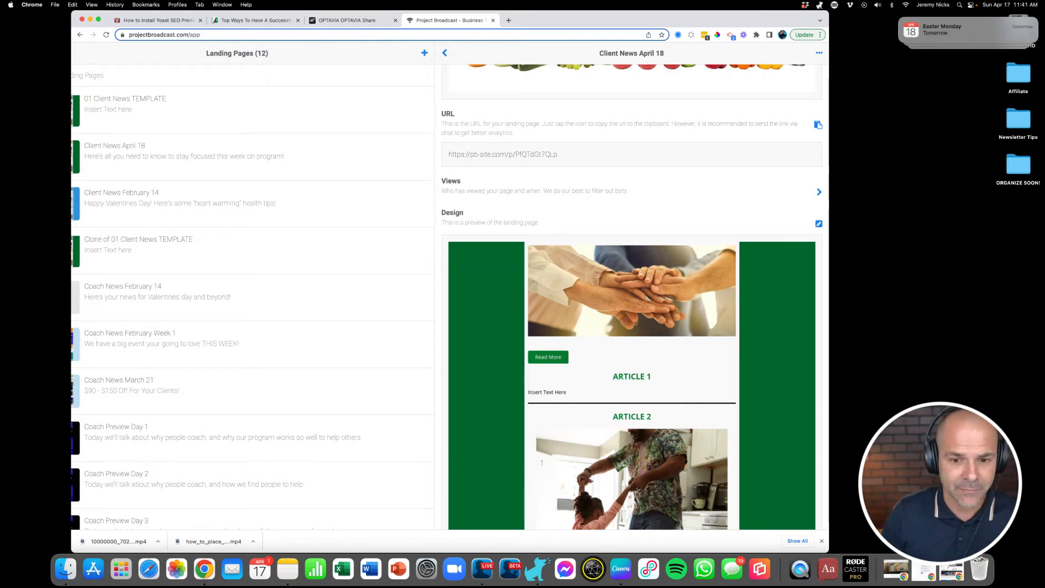
scroll(632, 296, down, 3)
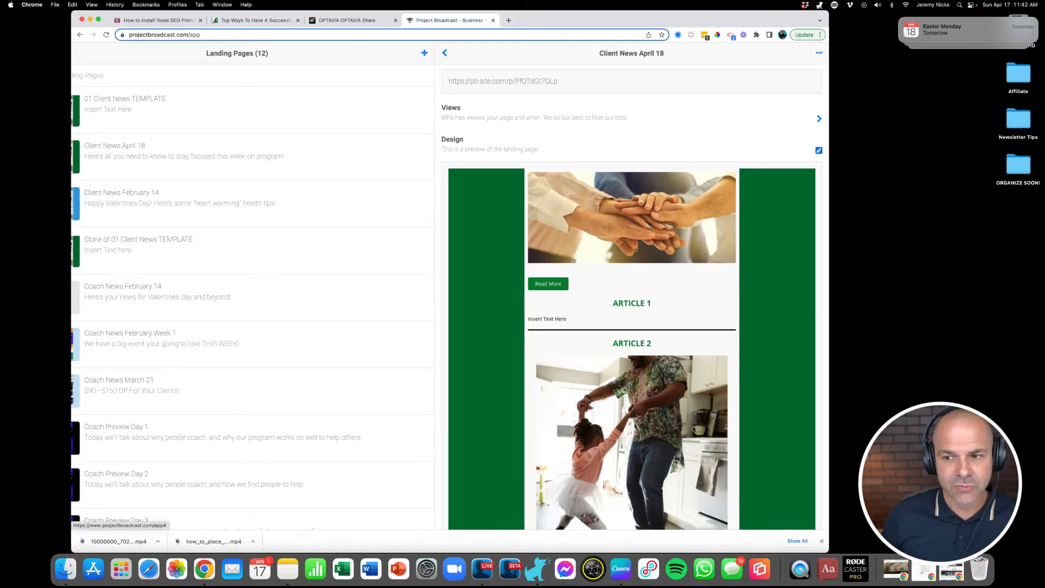
click(819, 150)
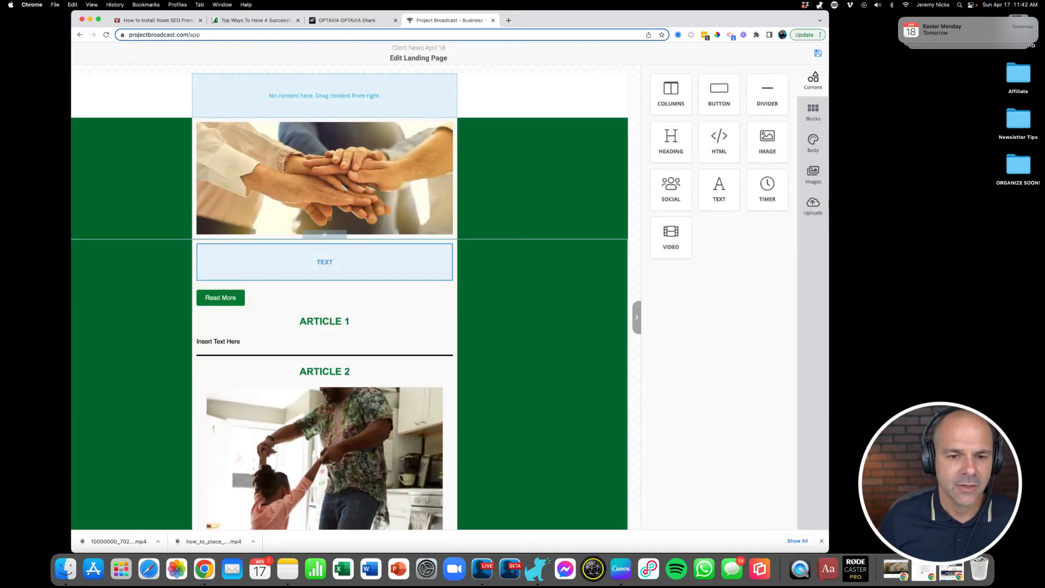
- Look through the newsletter design's header area and article sections from start to end
scroll(544, 354, down, 3)
scroll(544, 354, up, 3)
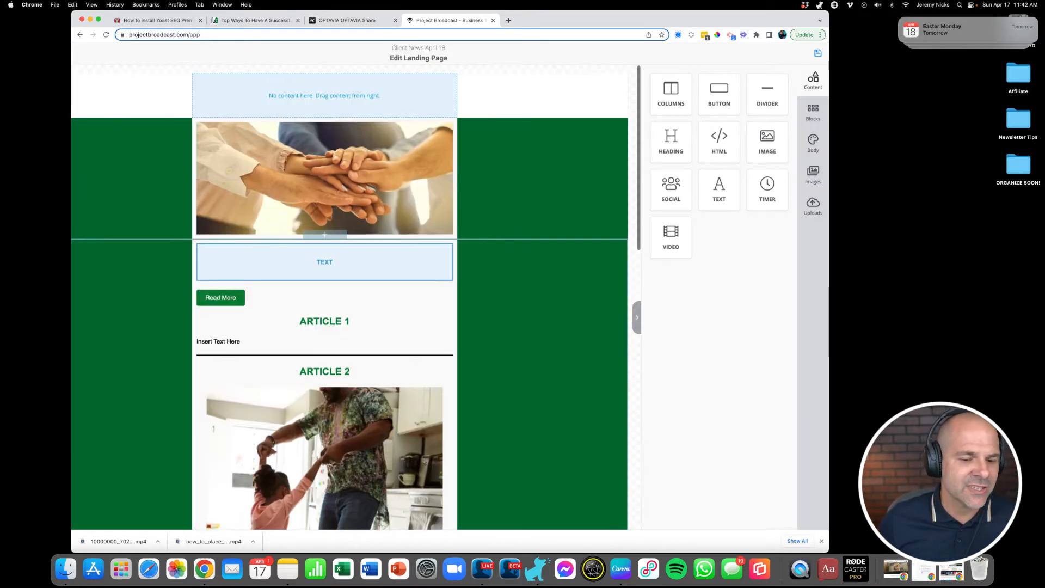
scroll(544, 354, down, 4)
scroll(545, 353, down, 10)
scroll(544, 354, up, 7)
scroll(544, 354, up, 6)
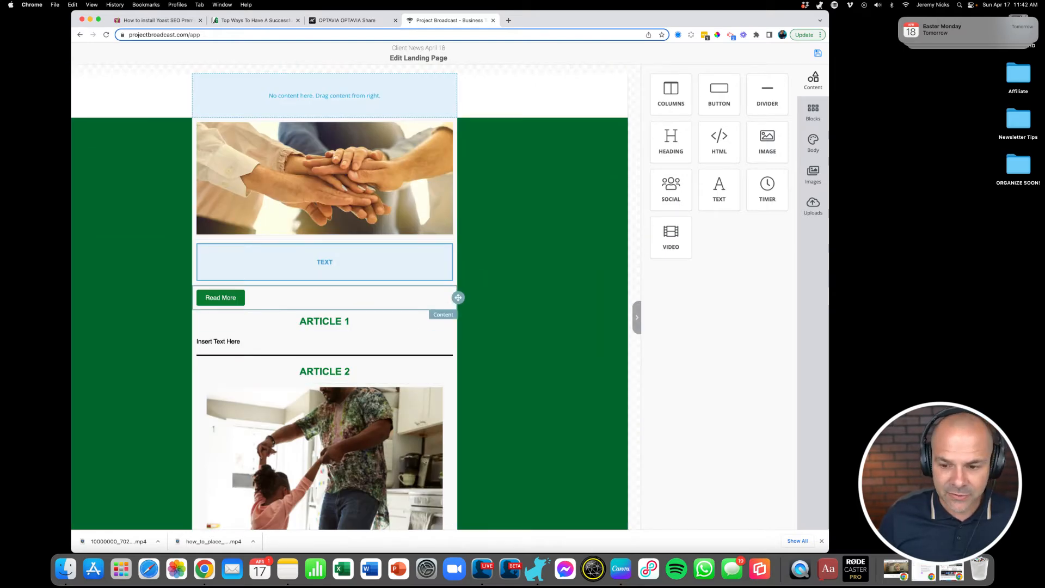
scroll(436, 289, down, 2)
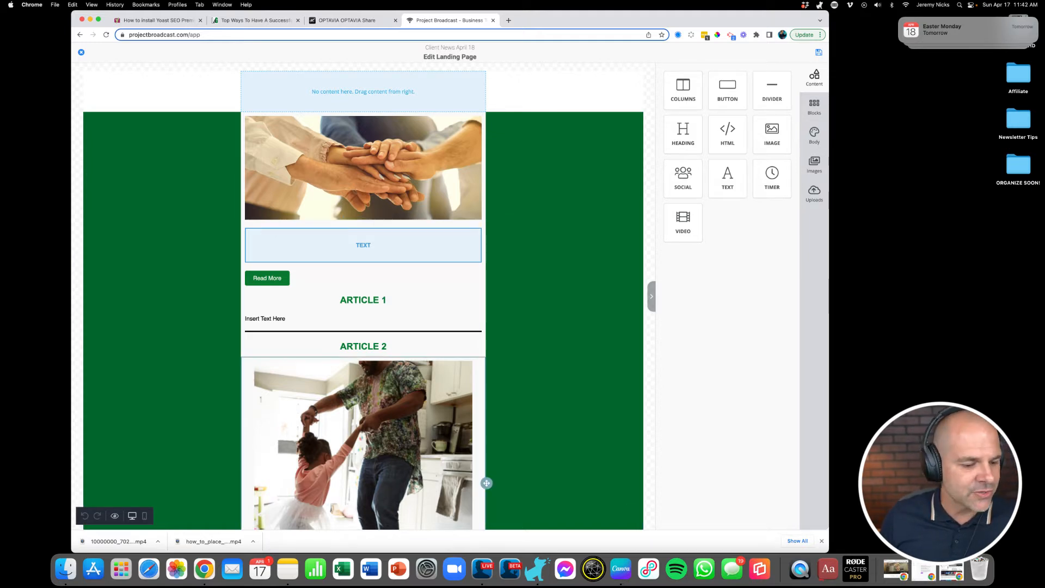
- Preview the newsletter in mobile view, return to desktop view, and examine the available content elements up close
click(144, 515)
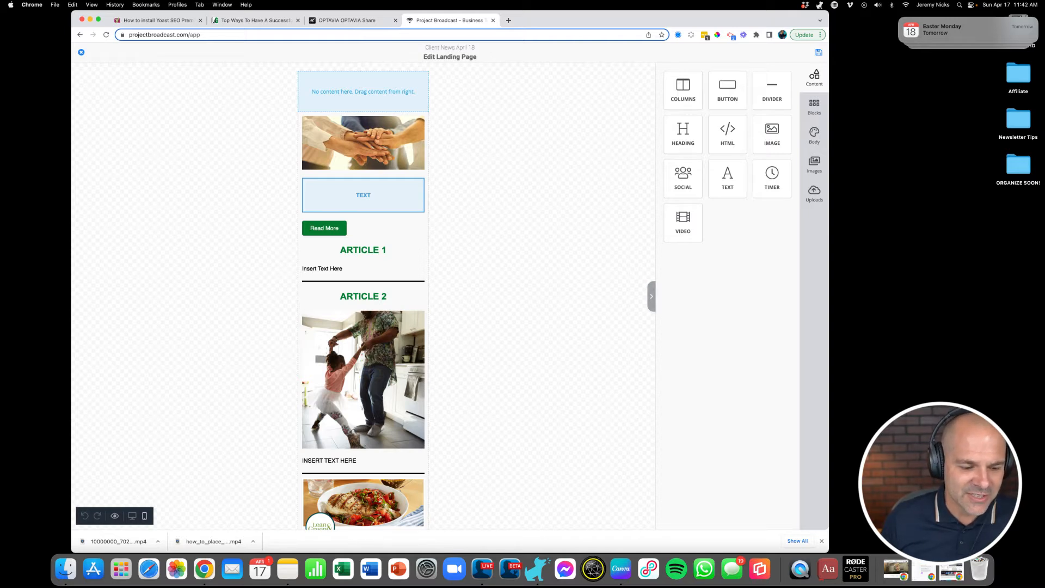
click(132, 515)
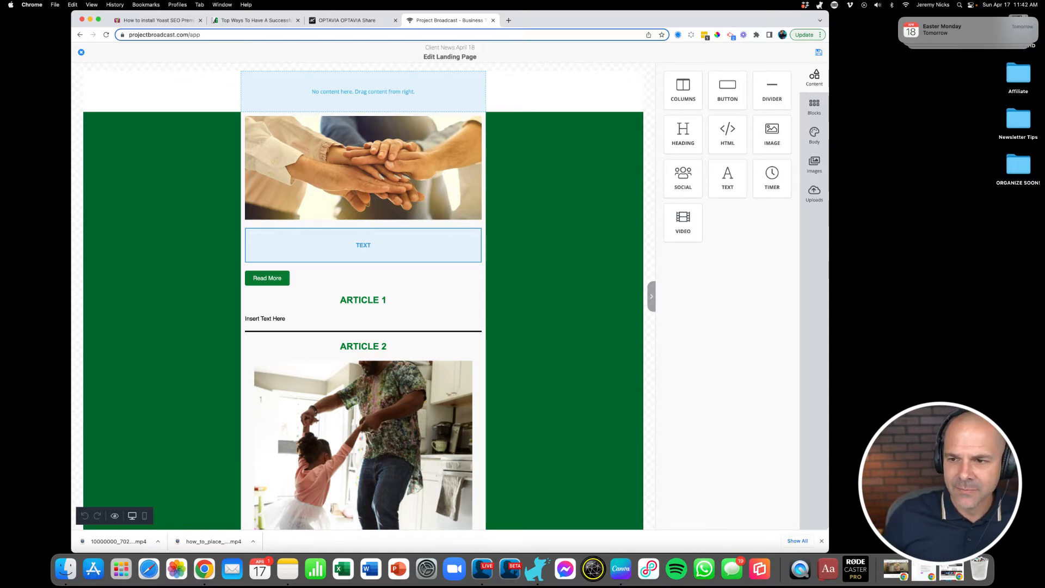
scroll(823, 86, up, 10)
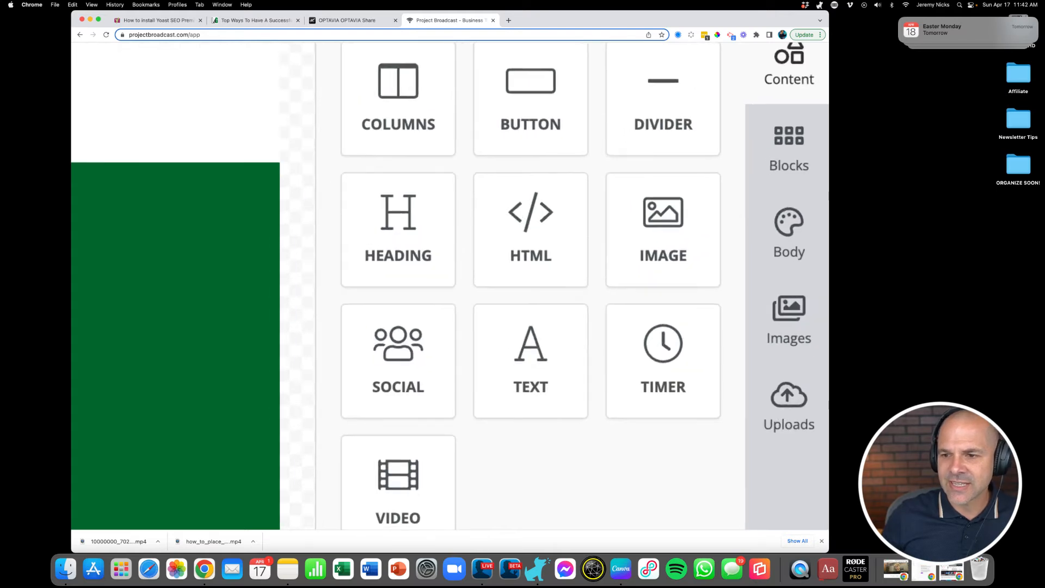
scroll(450, 286, up, 1)
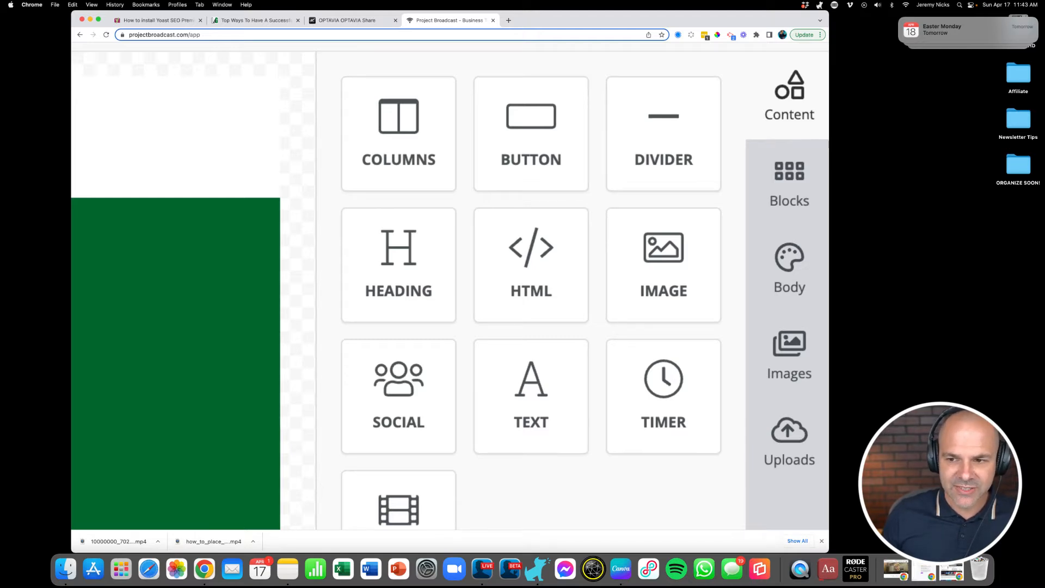
scroll(552, 218, down, 5)
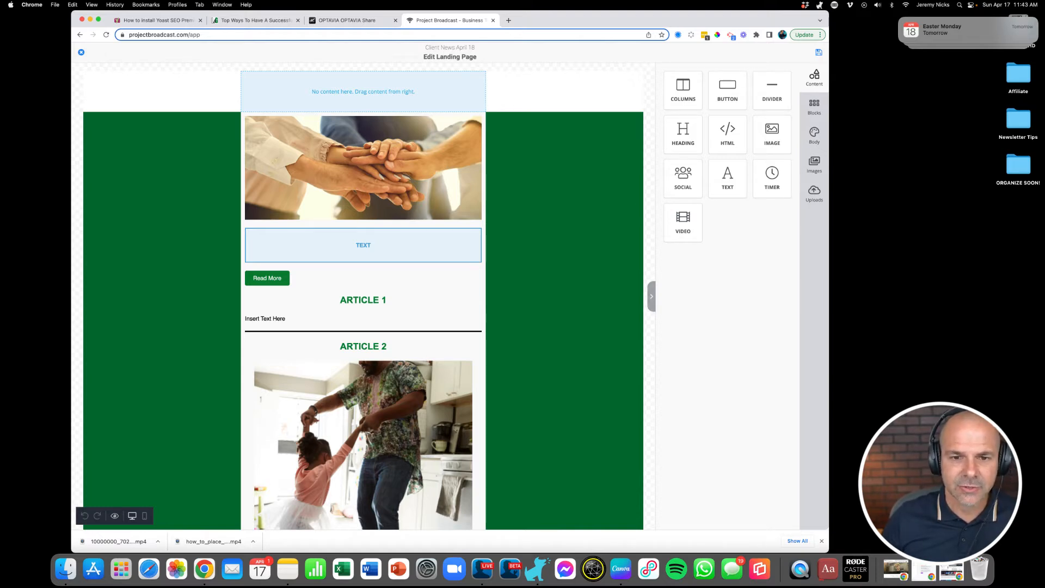
- Reload Project Broadcast and reopen the design of the Client News April 18 landing page for editing
key(super+r)
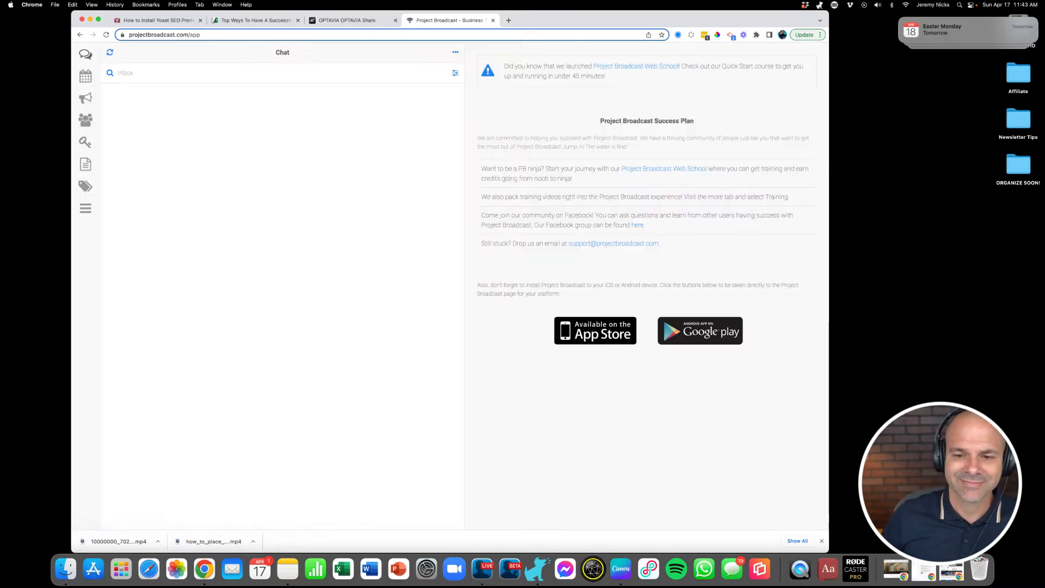
click(85, 209)
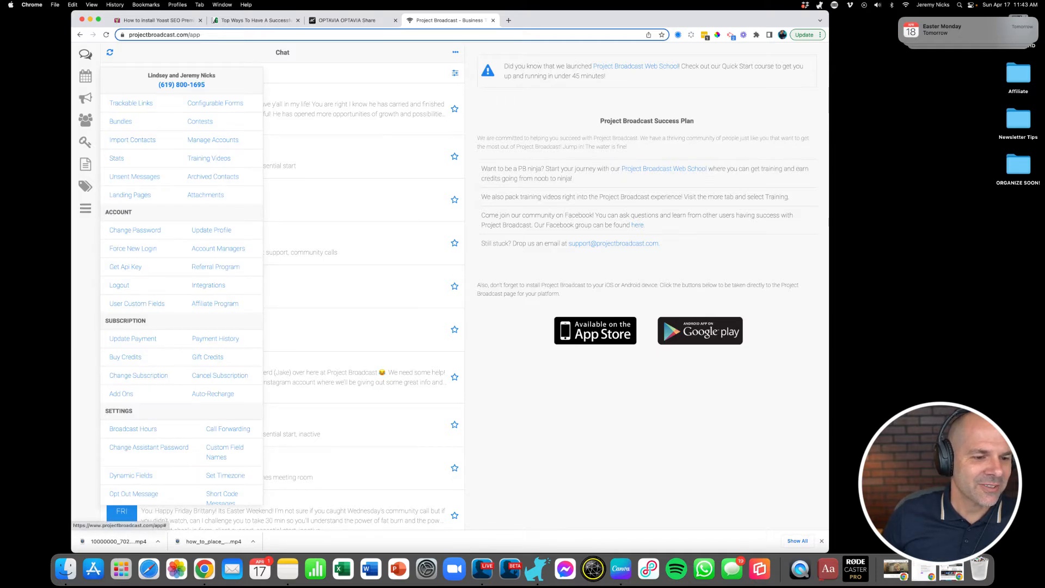
click(130, 195)
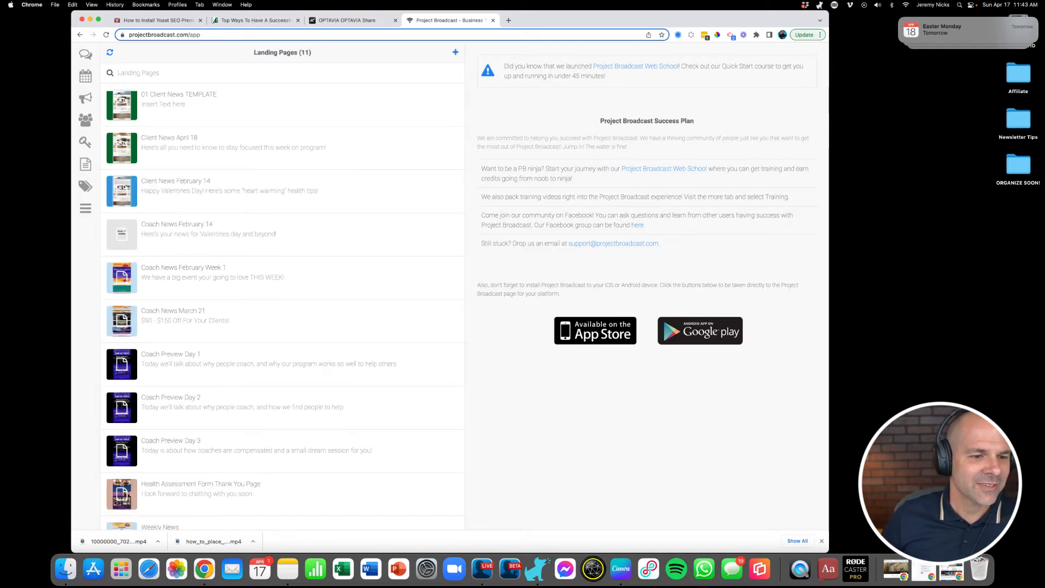
click(233, 143)
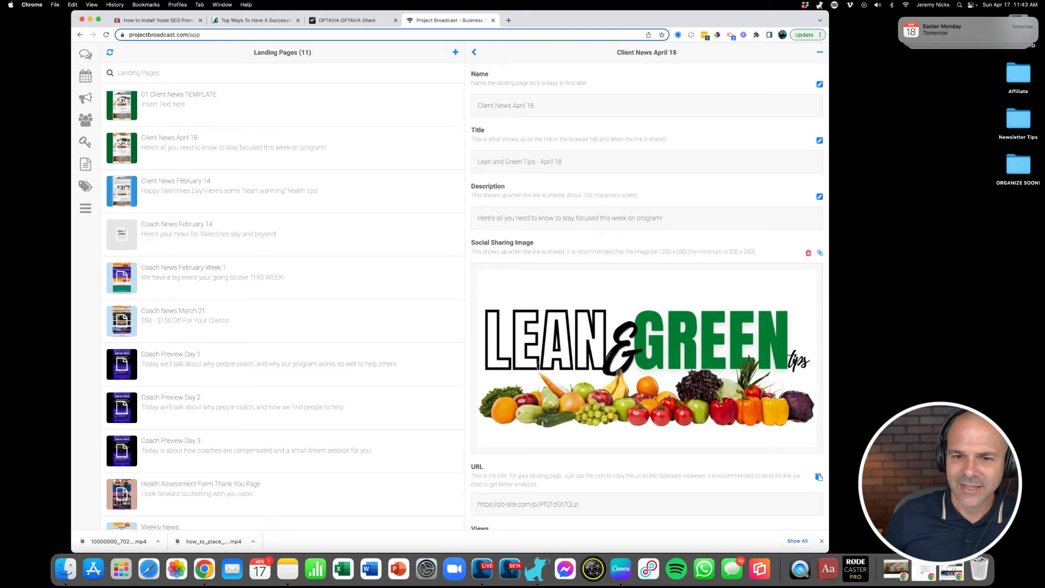
scroll(647, 297, down, 5)
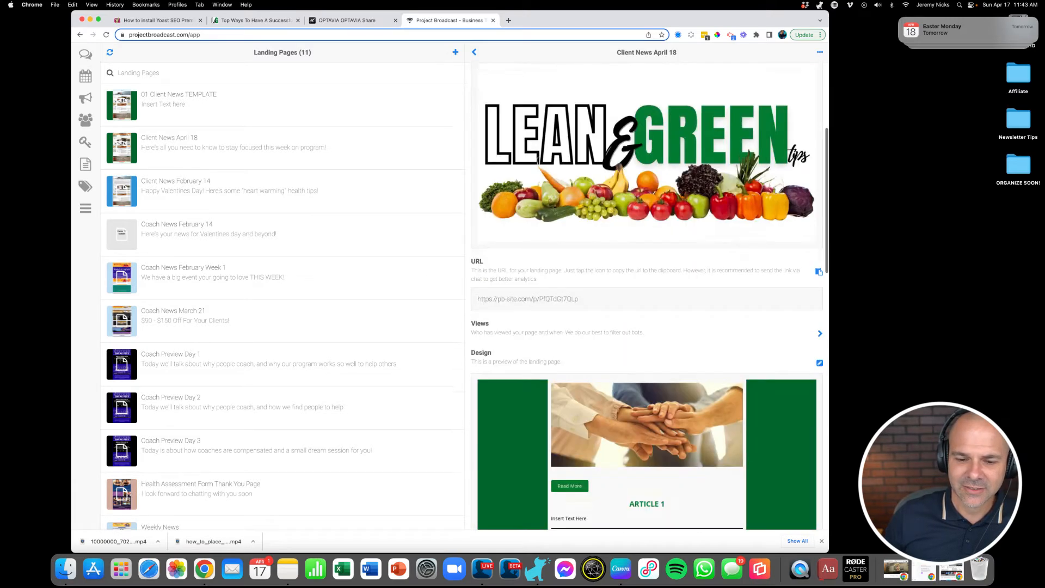
click(819, 342)
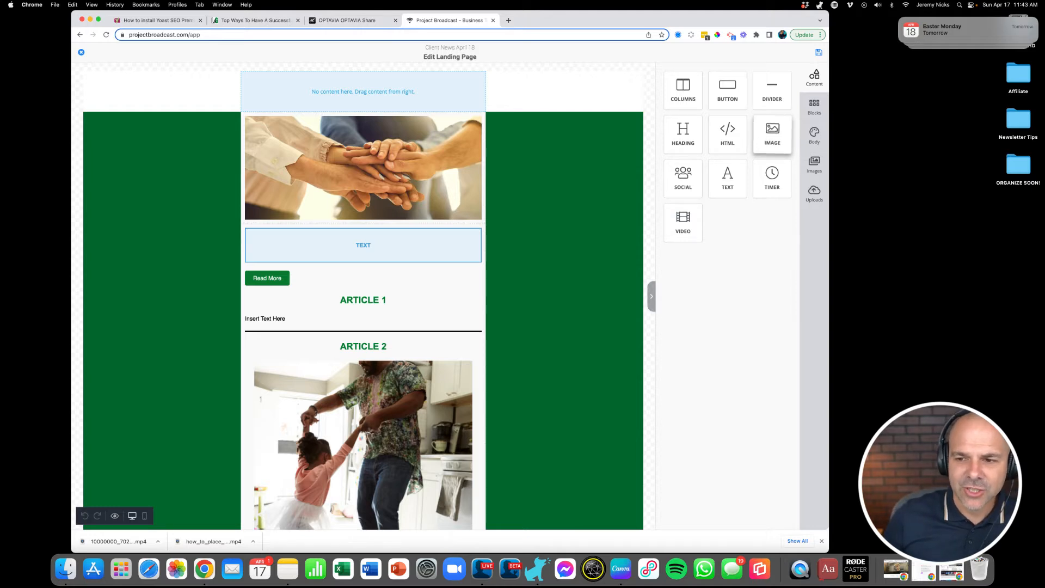
- Add an image block to the empty row above the handshake photo and upload Header.jpg from the Newsletter Tips folder into it
drag(772, 135, 414, 95)
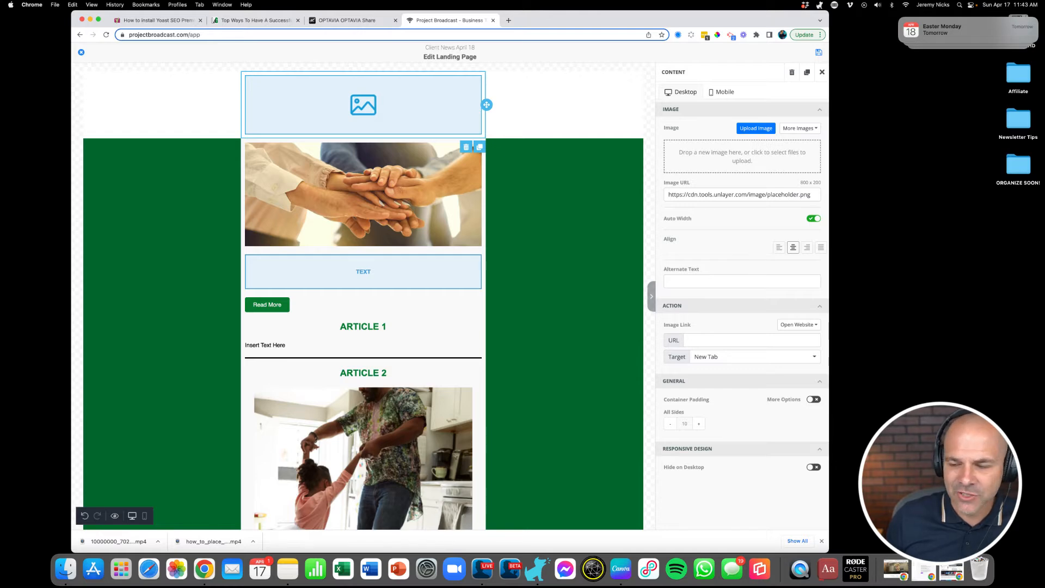
click(756, 129)
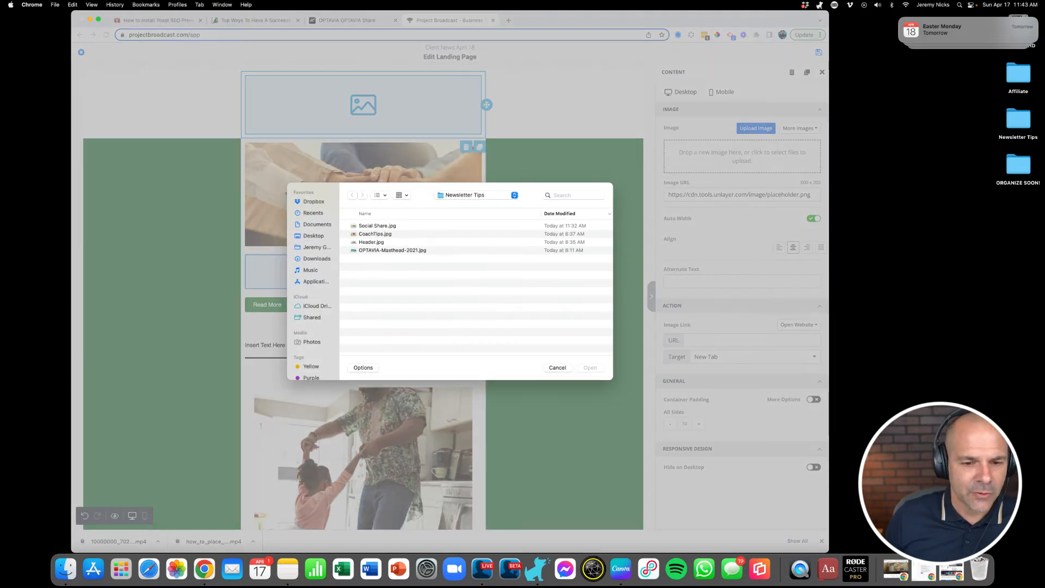
click(372, 242)
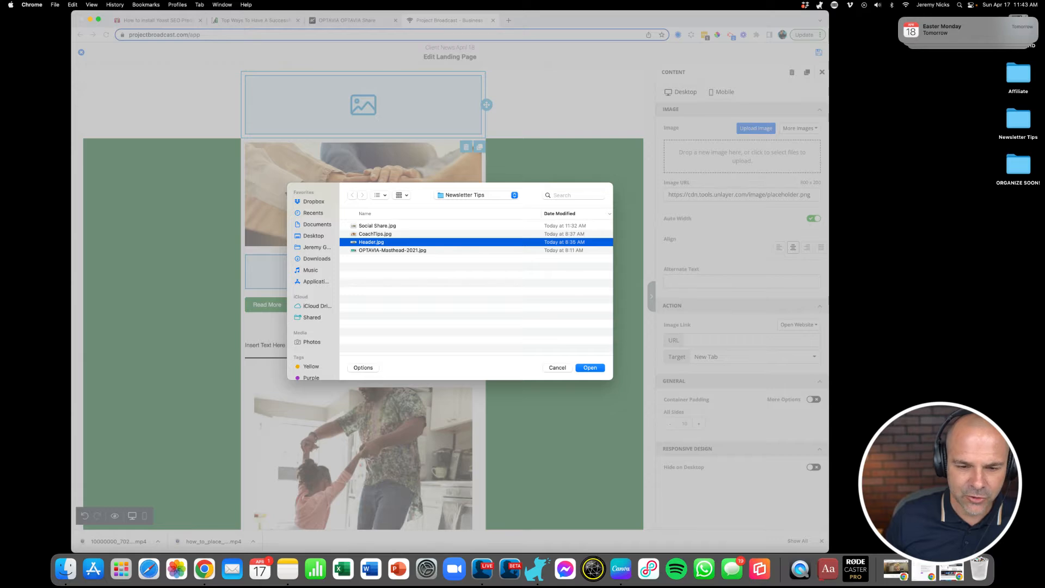
key(Return)
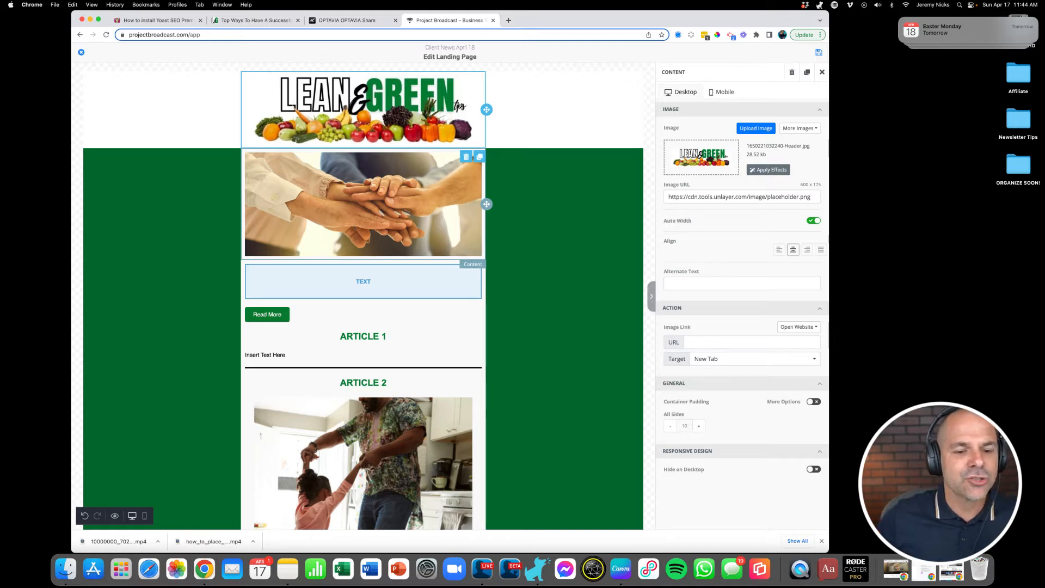
scroll(363, 294, down, 1)
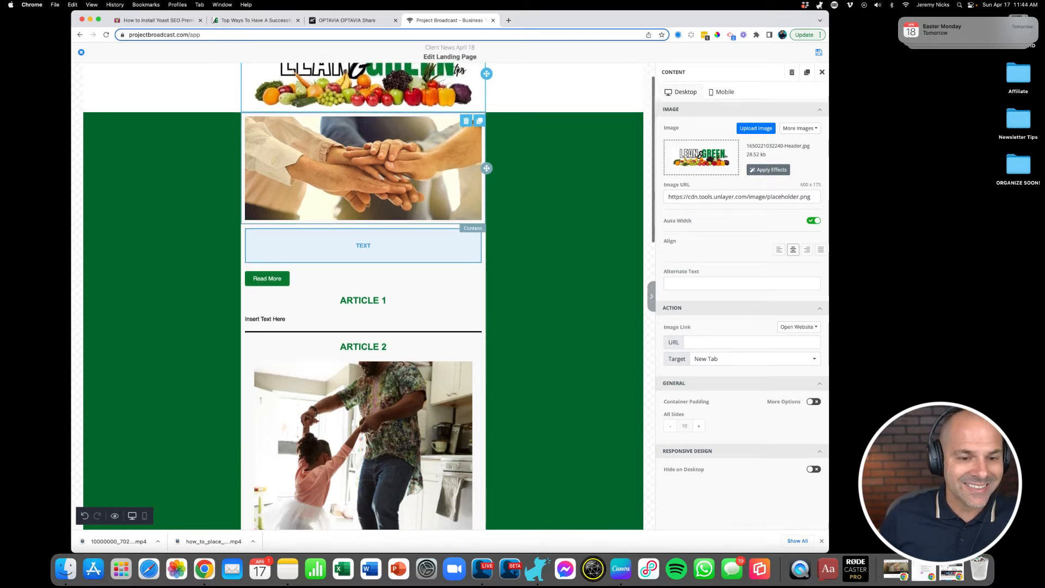
scroll(363, 294, up, 1)
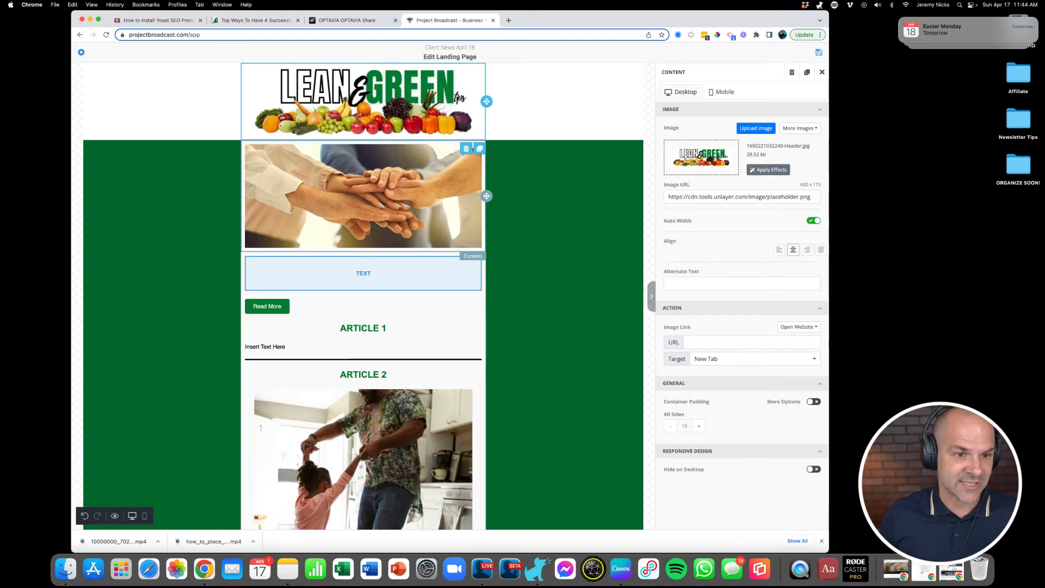
- Copy the opening paragraph of the "Top Ways To Have A Successful Relationship With Your Coach" article on leanandgreentips.com
click(256, 20)
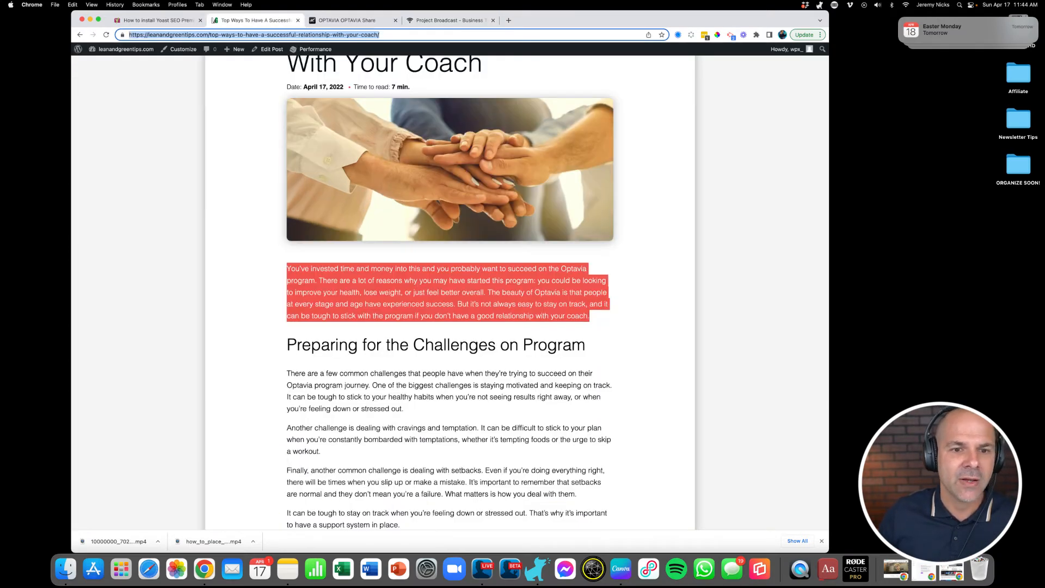
scroll(449, 272, up, 2)
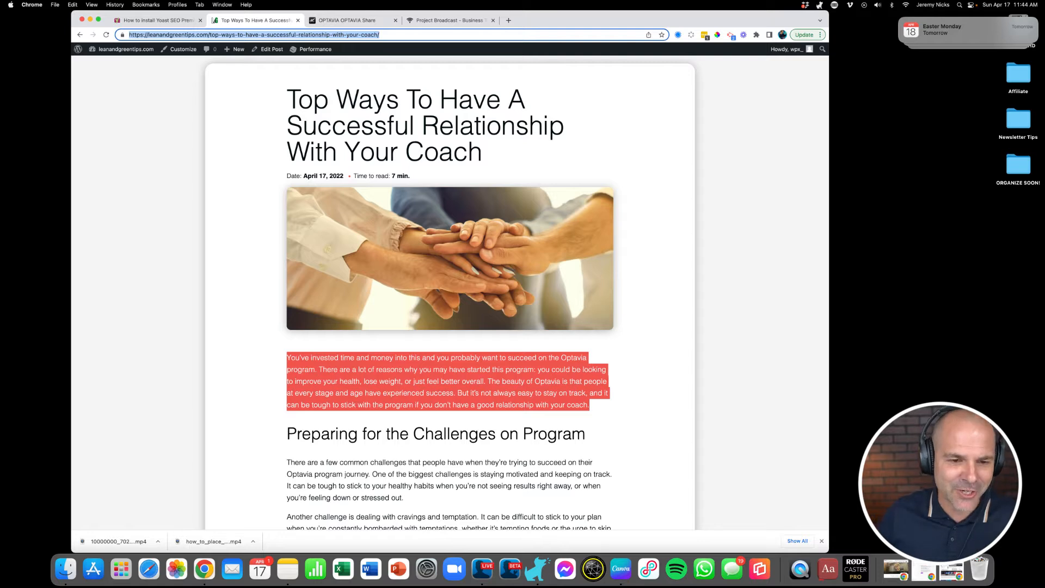
scroll(450, 272, down, 1)
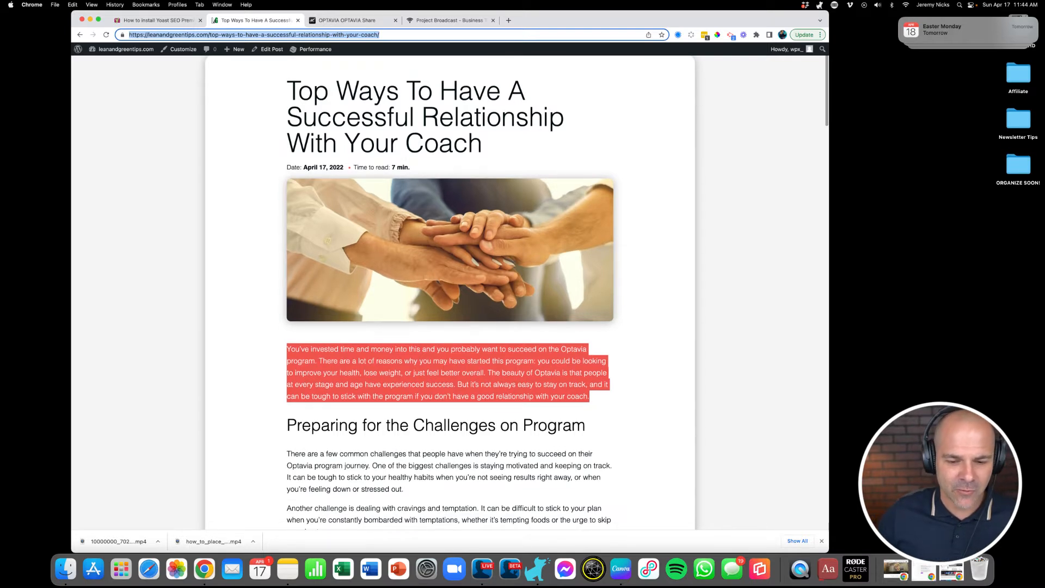
click(654, 273)
drag(589, 396, 286, 349)
key(super+c)
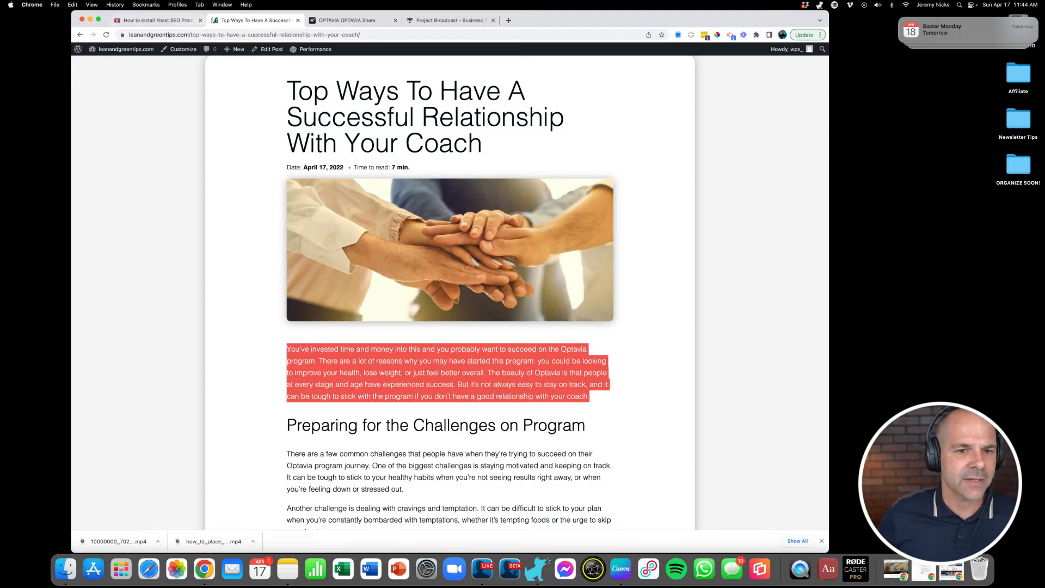
- Paste the copied article paragraph into the empty text block between the handshake photo and the Read More button of the Project Broadcast page
click(444, 20)
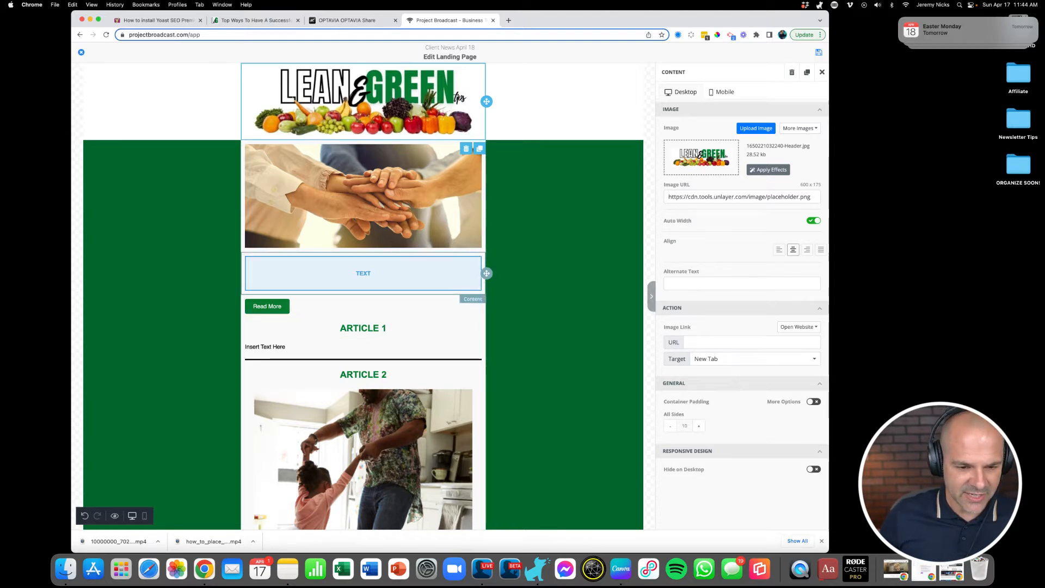
click(363, 273)
key(super+v)
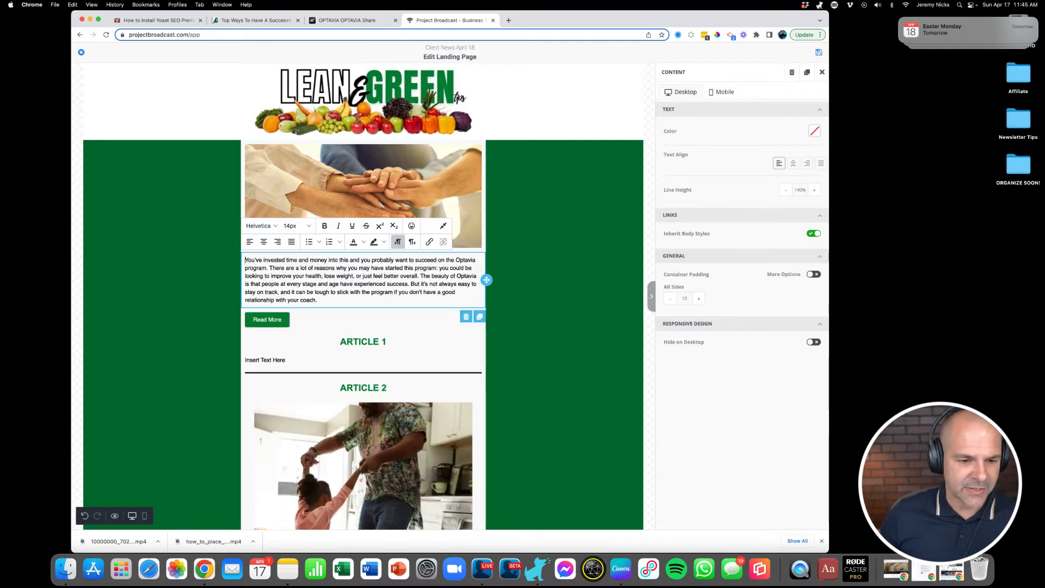
scroll(363, 296, up, 1)
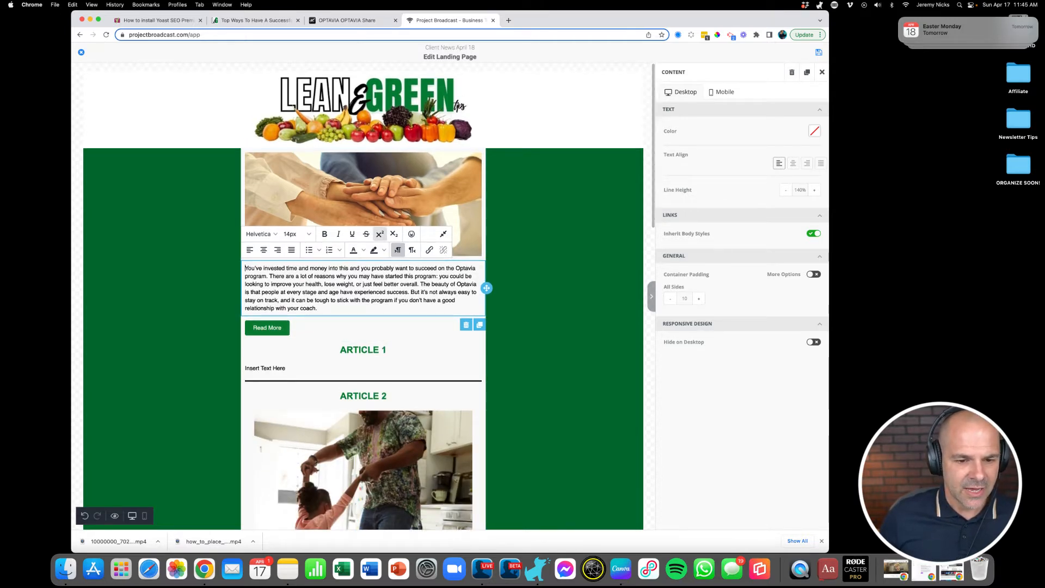
click(549, 304)
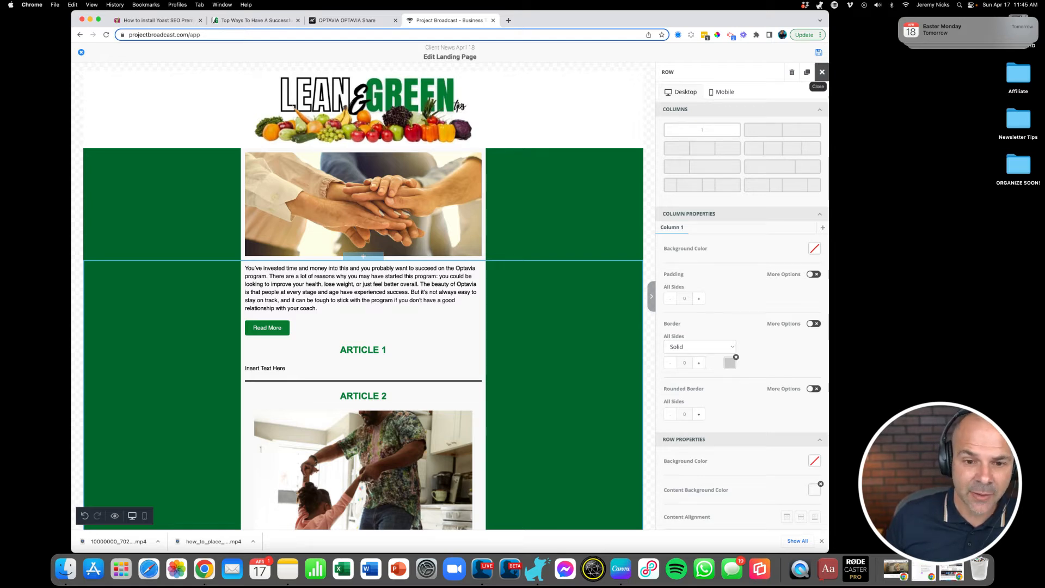
click(822, 72)
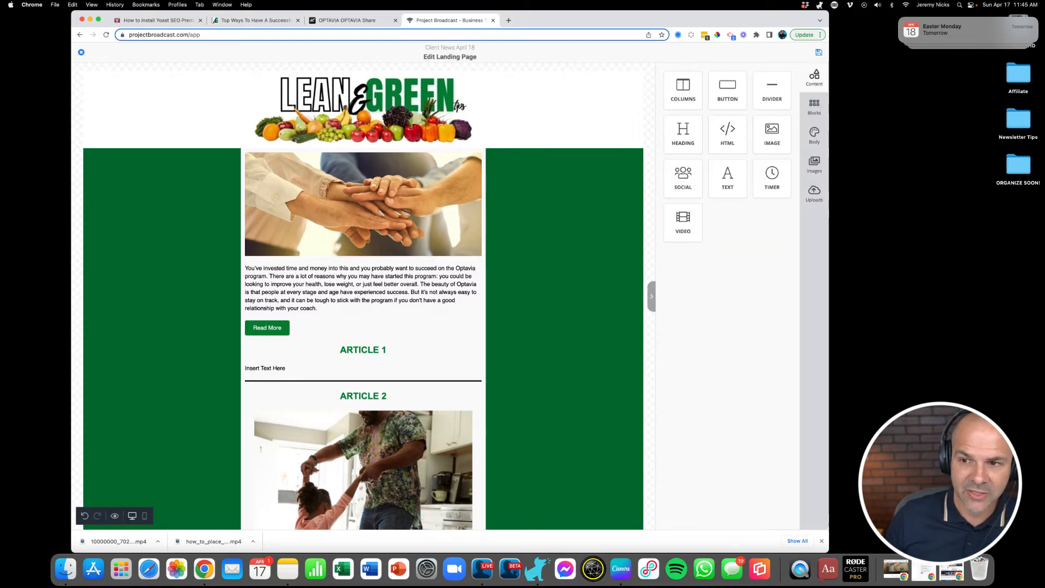
click(814, 106)
click(815, 134)
click(815, 163)
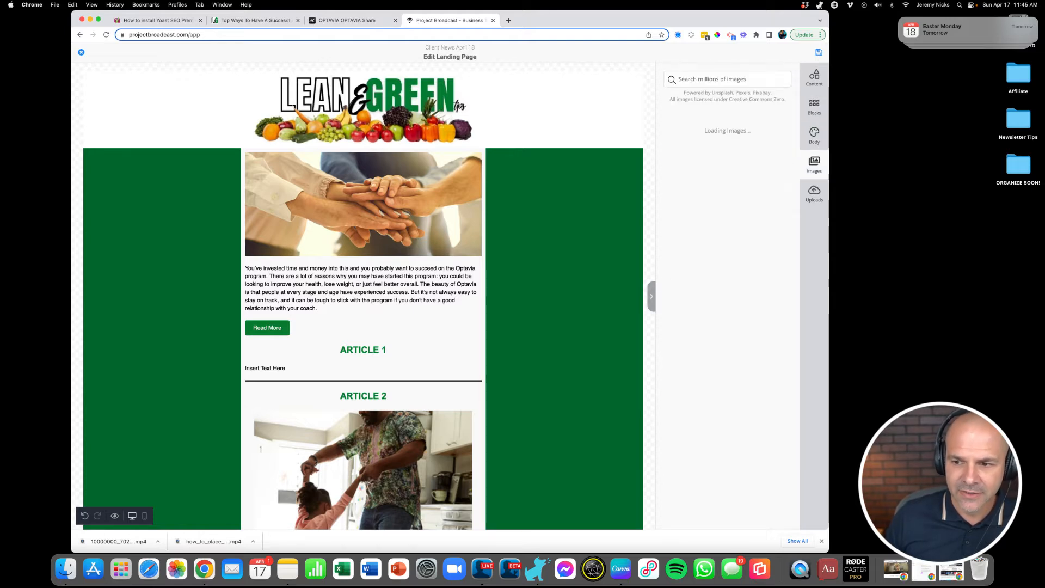
click(815, 193)
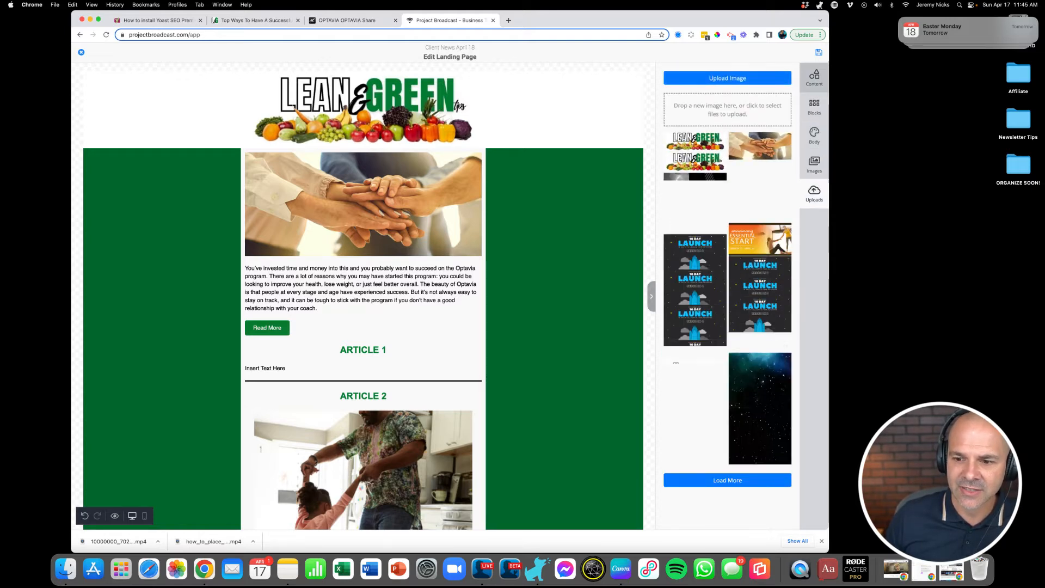
click(814, 78)
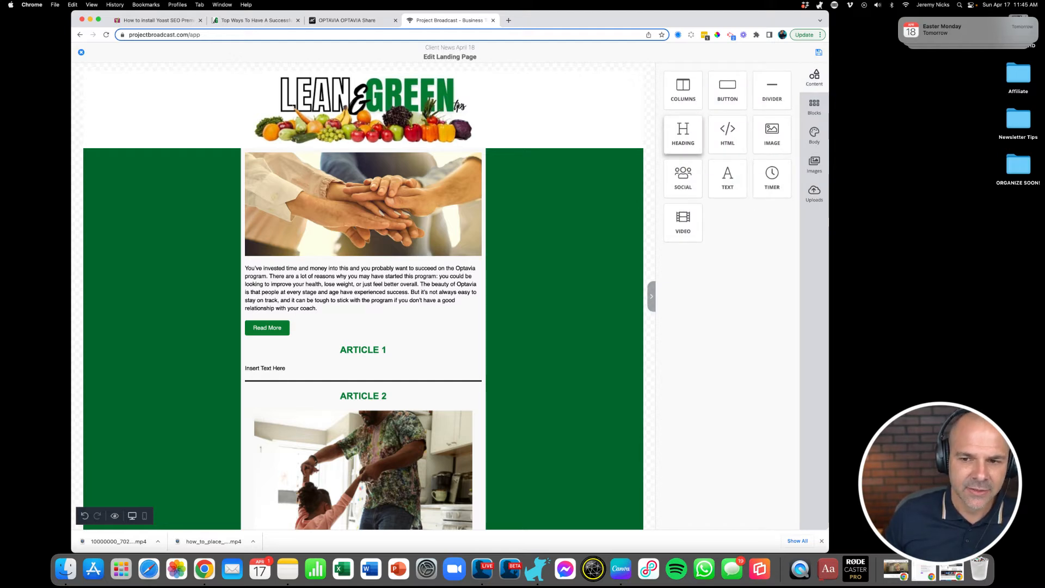
- Add a heading between the handshake photo and the article paragraph reading "How to Get the Most Out of Your Relationship With Your Coach"
drag(683, 133, 425, 269)
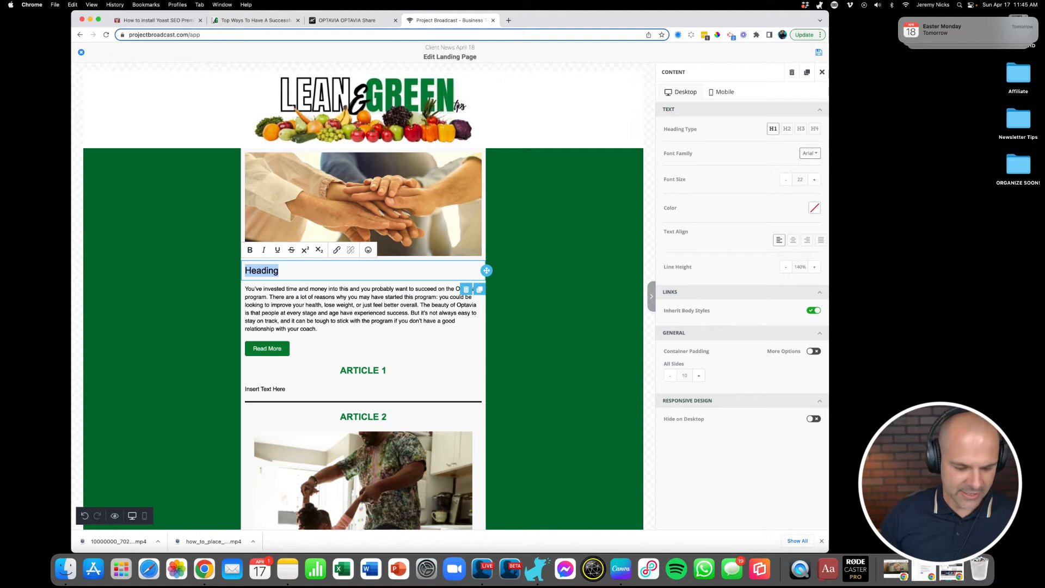
text(How to )
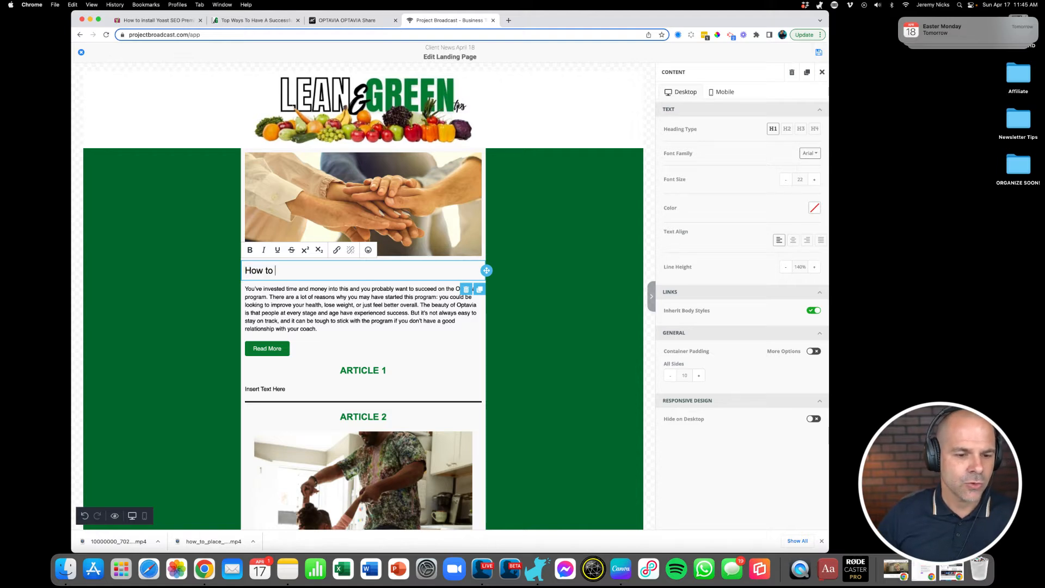
text(Get t)
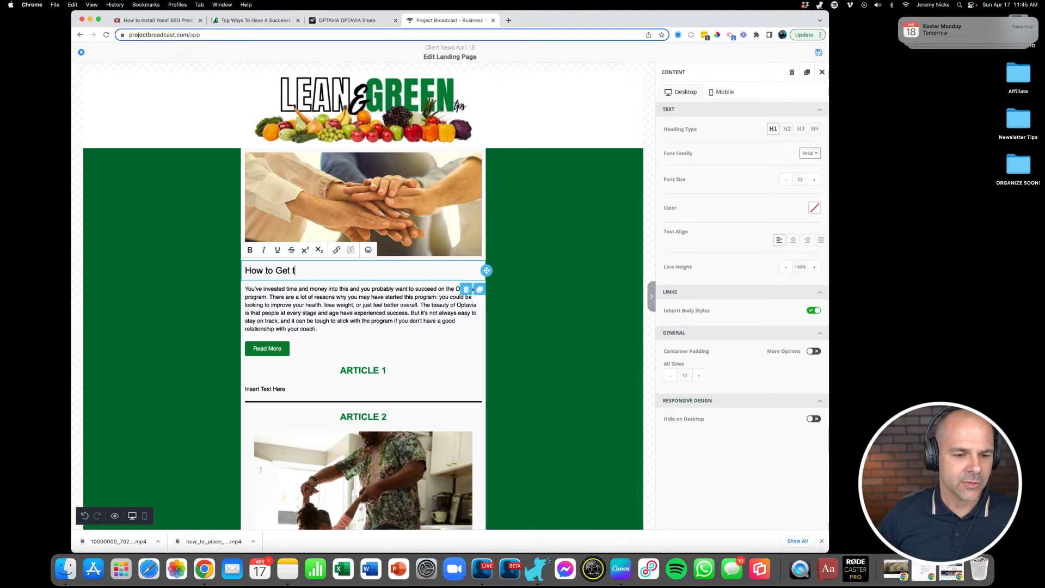
text(h e)
key(BackSpace)
key(BackSpace)
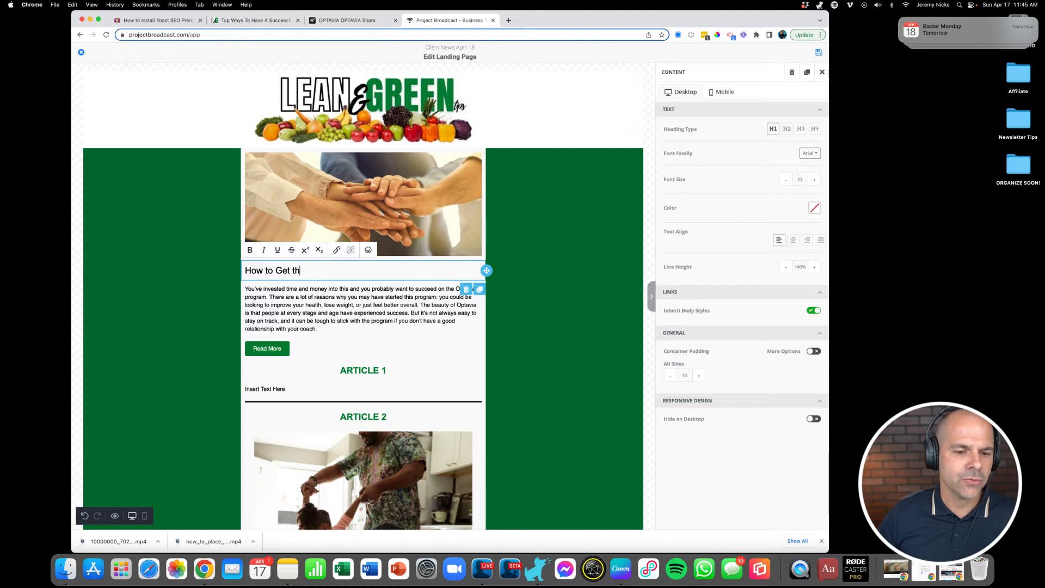
text(e Most o)
key(BackSpace)
text(Out of Your Relationship With Your Coach)
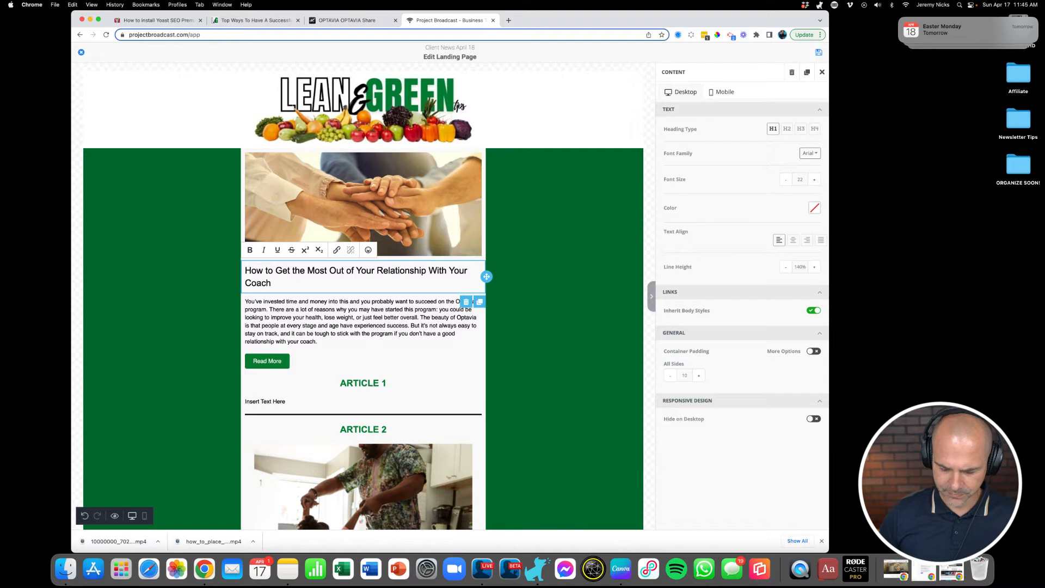
- Make the entire new heading bold, try it centered, and set it back to left-aligned
key(super+a)
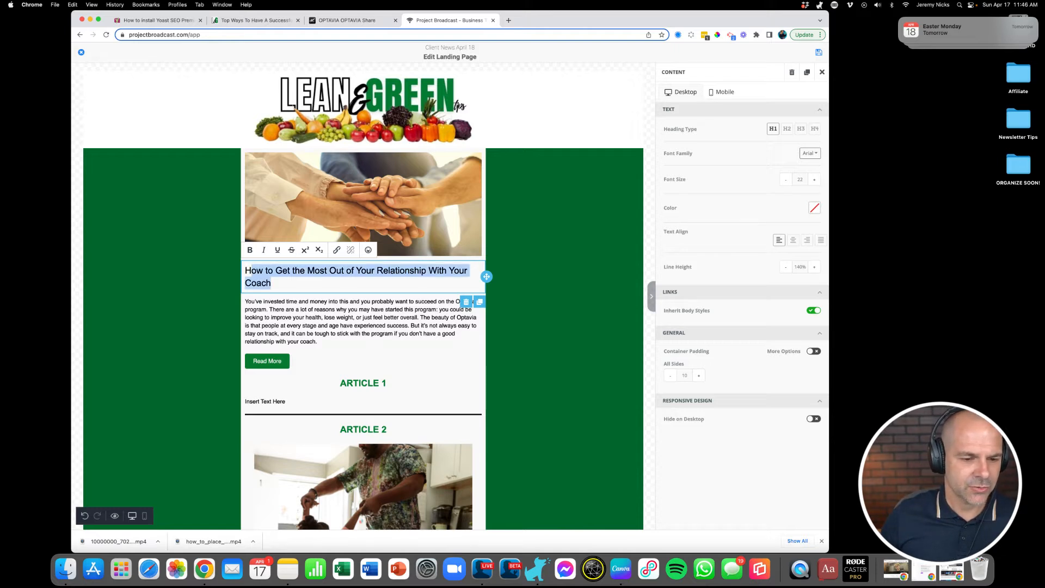
key(super+b)
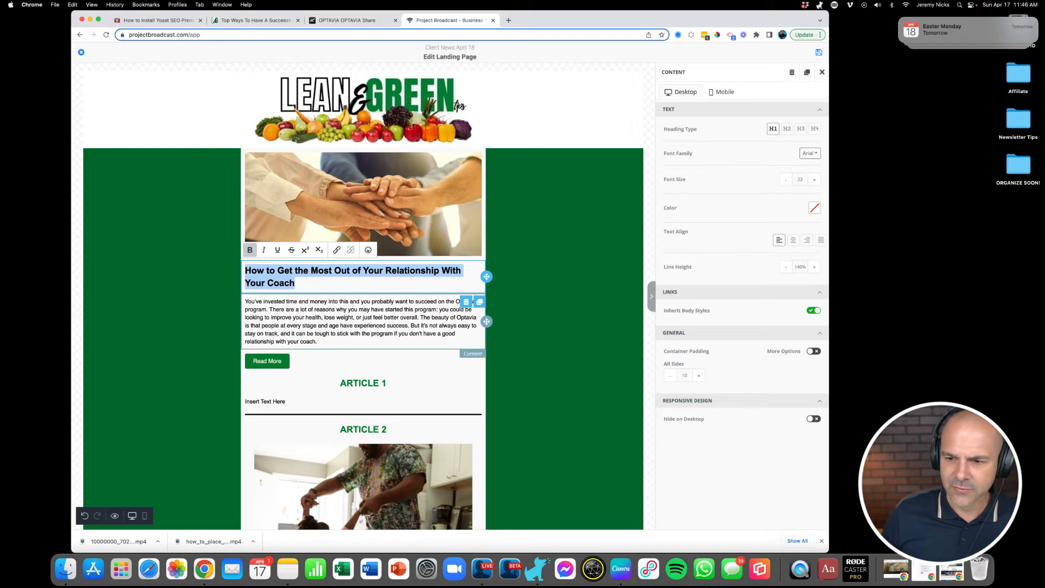
click(793, 240)
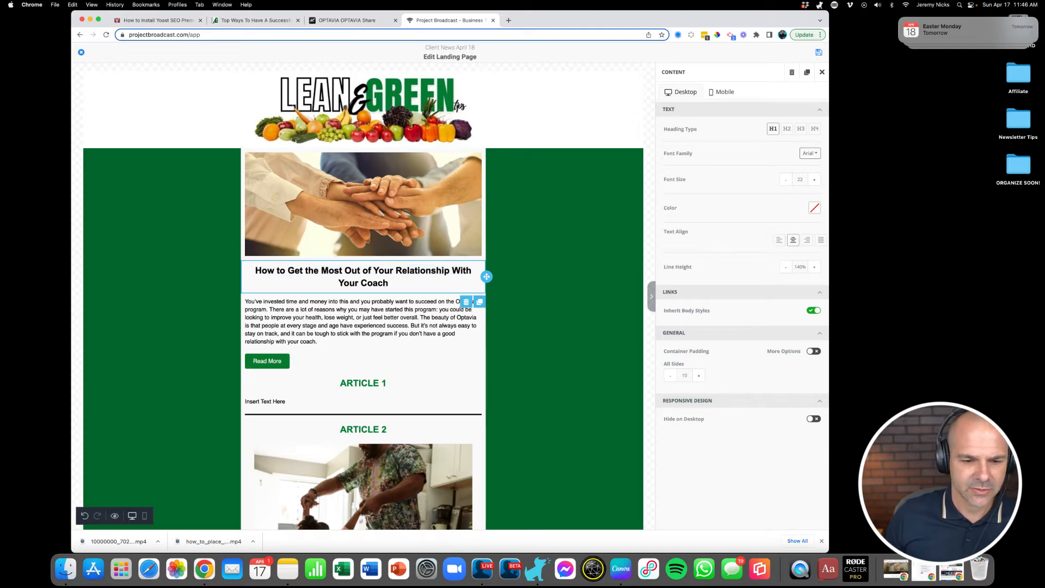
click(779, 240)
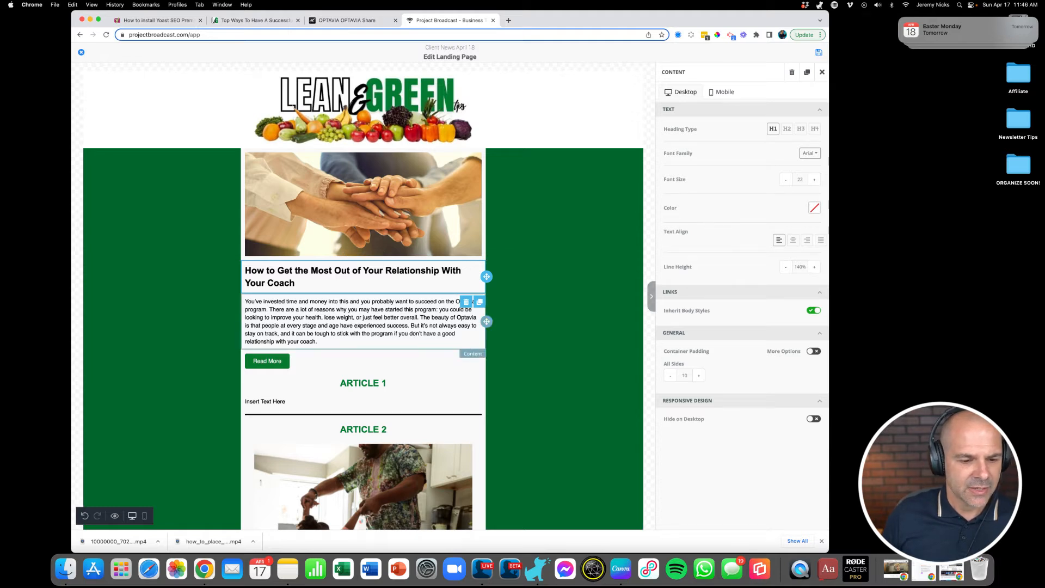
- Copy the coach relationship article's web address from leanandgreentips.com and check the existing Read More button's action settings in Project Broadcast
scroll(363, 296, down, 2)
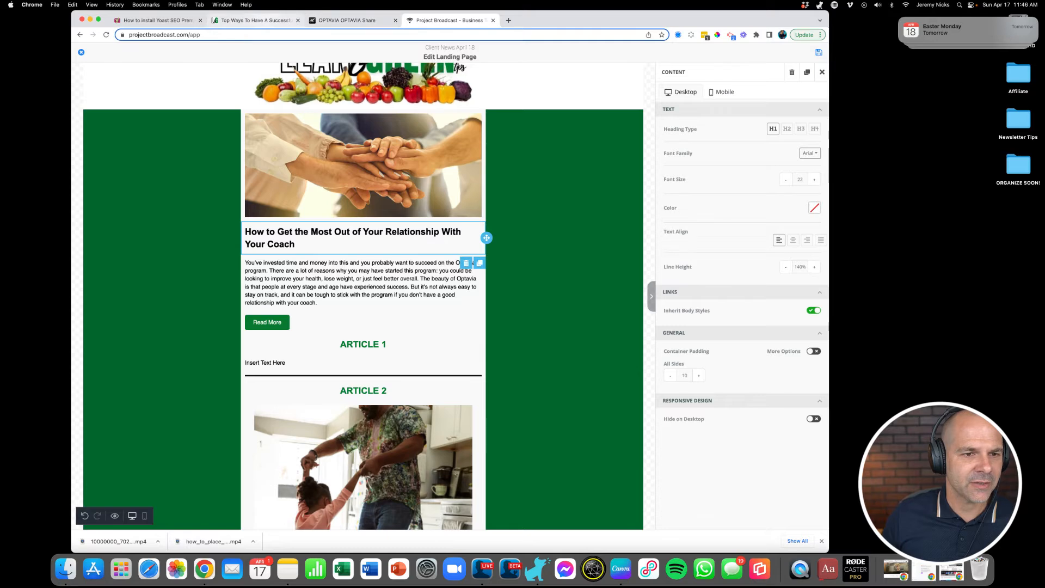
click(255, 20)
key(super+l)
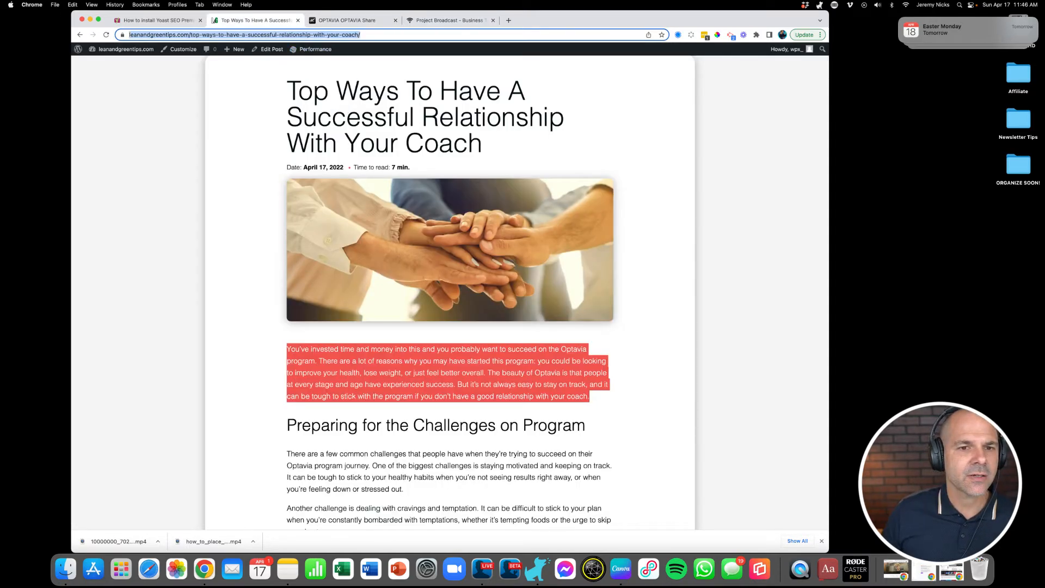
click(449, 21)
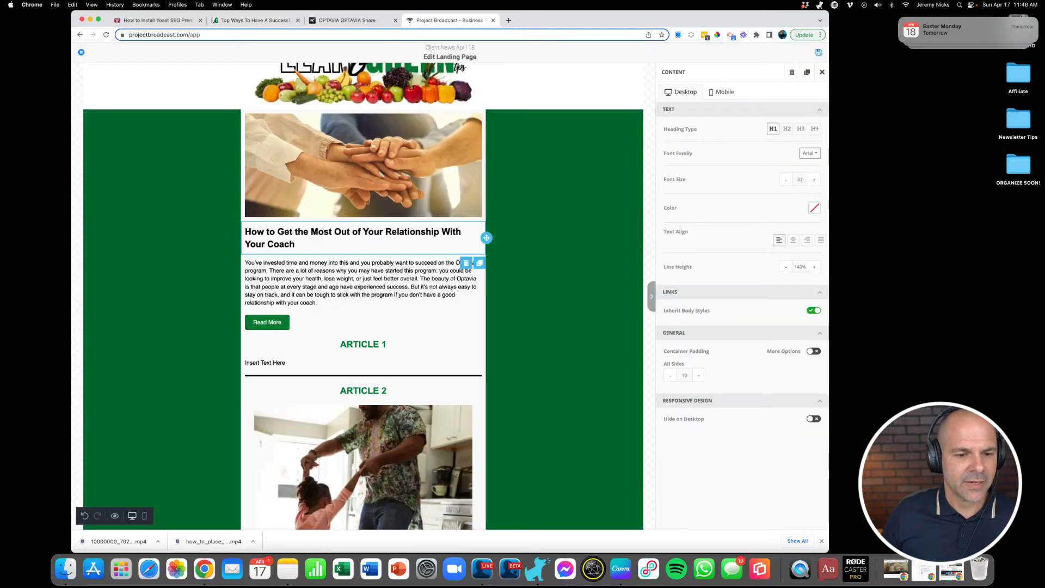
click(254, 323)
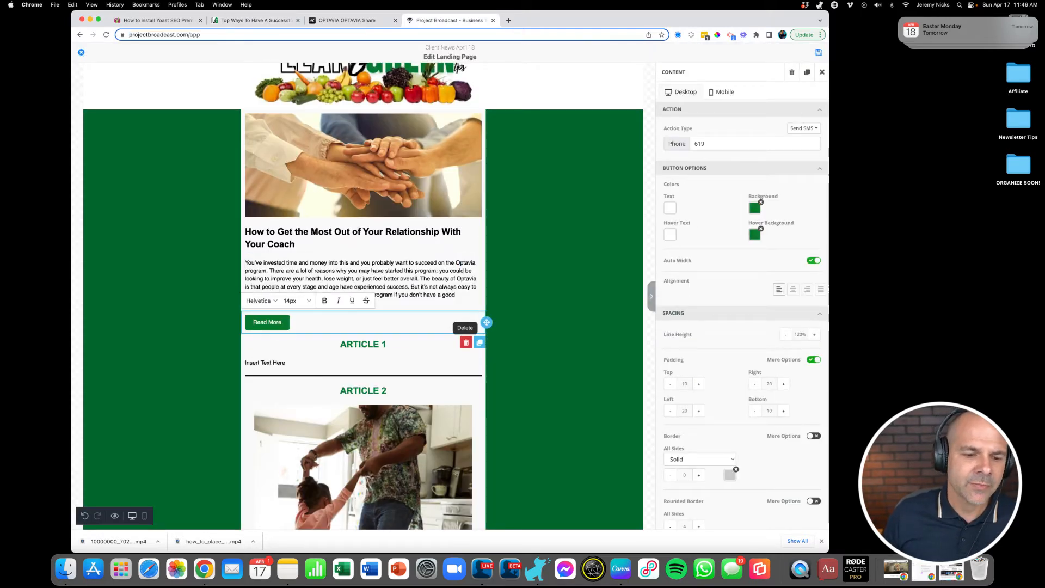
click(822, 72)
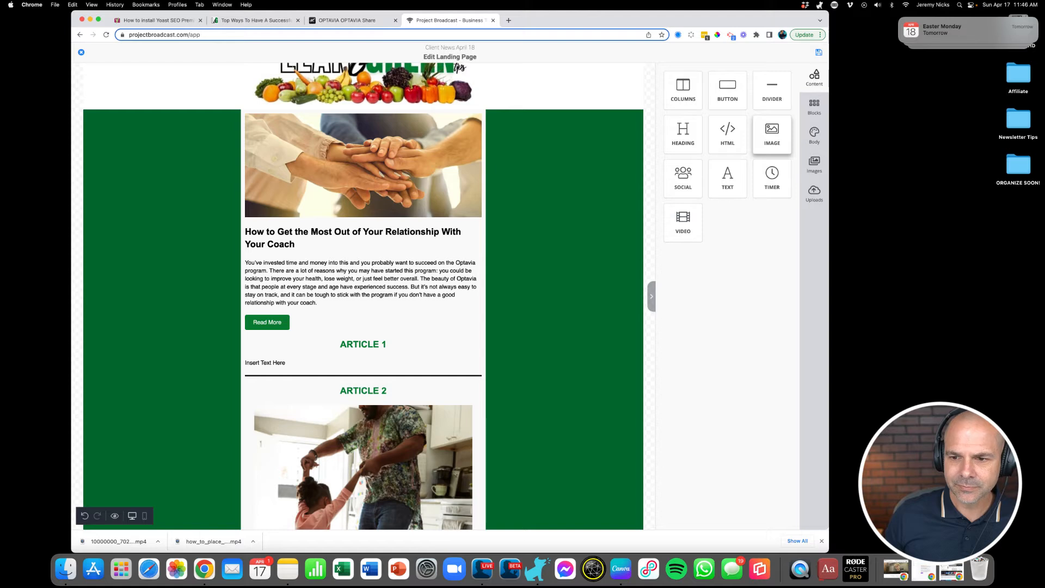
- Add a new button between the Read More button and the ARTICLE 1 heading, and copy the Read More button's background hex code
drag(727, 90, 359, 341)
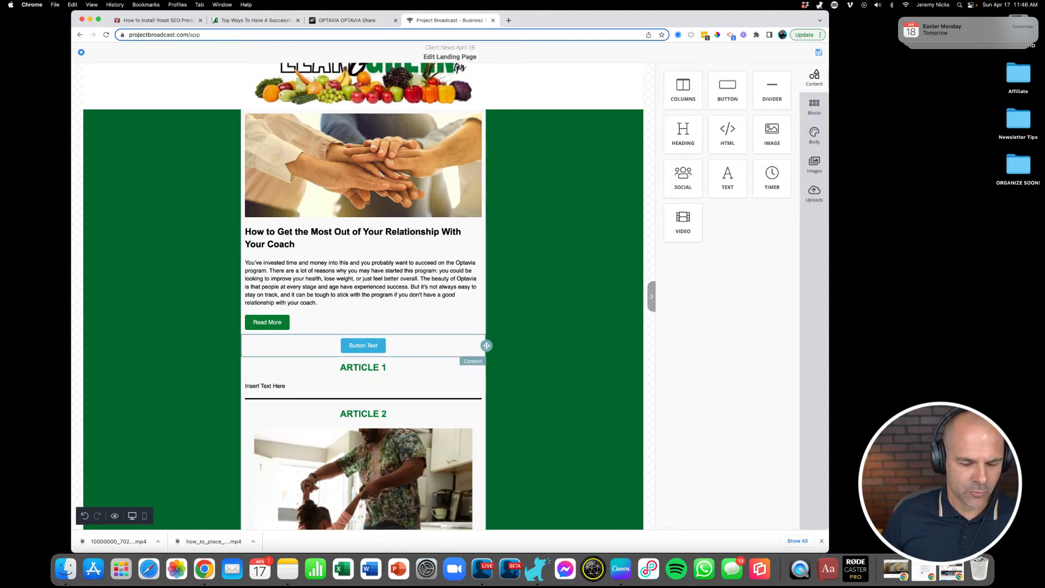
click(363, 346)
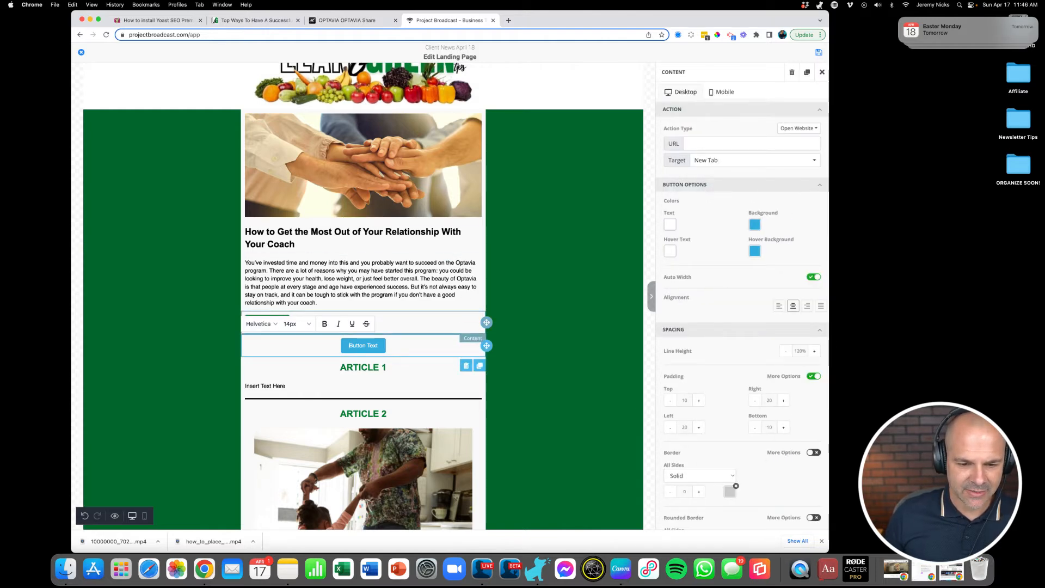
click(253, 323)
click(282, 322)
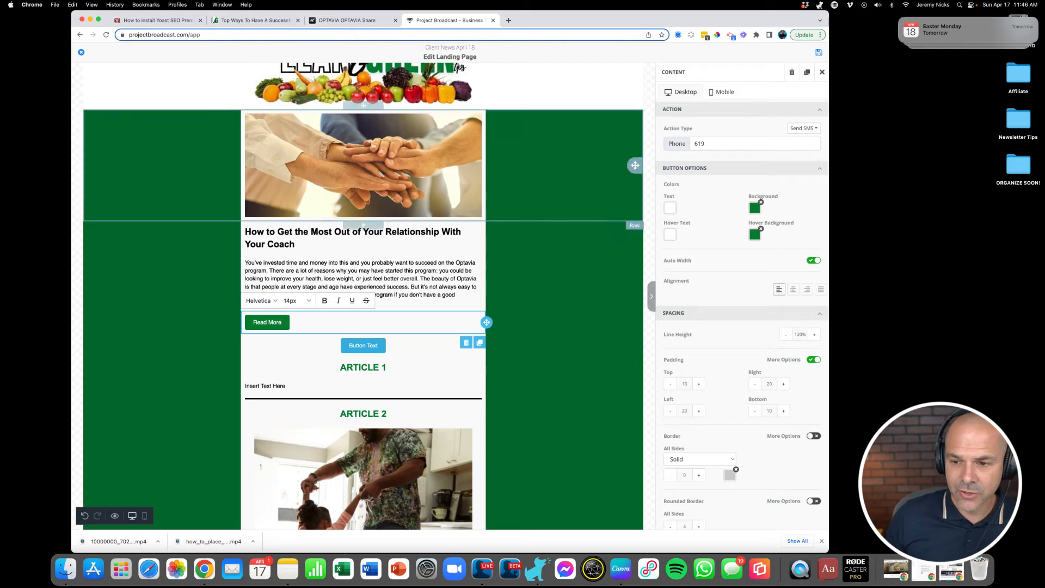
click(670, 207)
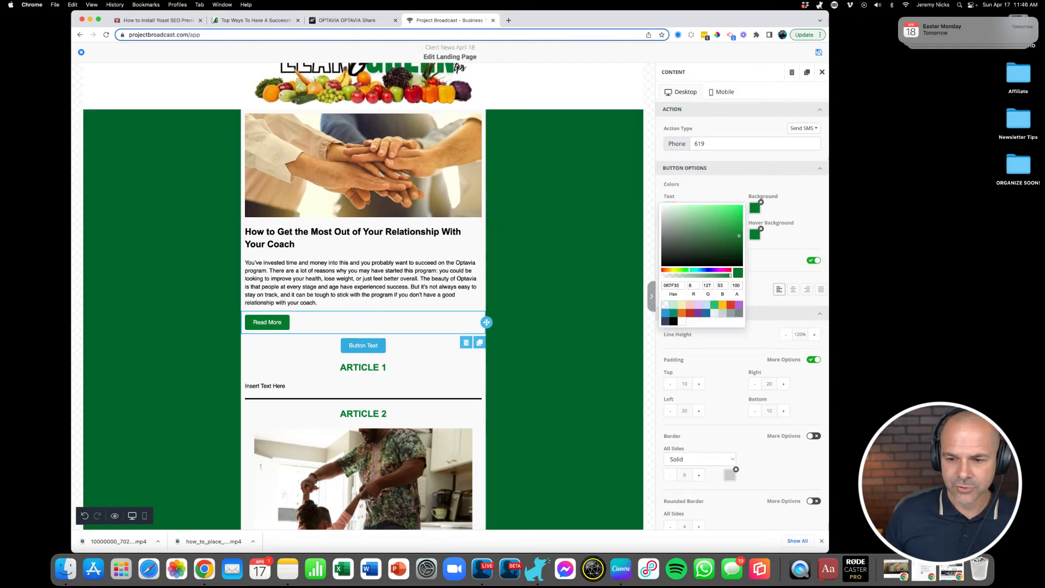
double_click(672, 285)
key(super+c)
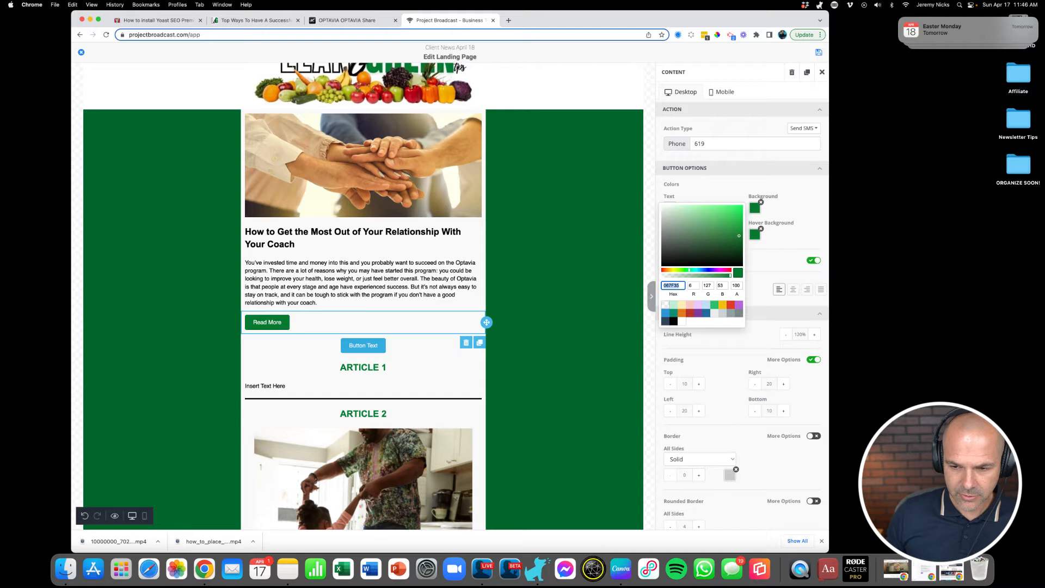
- Set both the background and hover background colors of the new button to the copied hex code 067F35
click(349, 345)
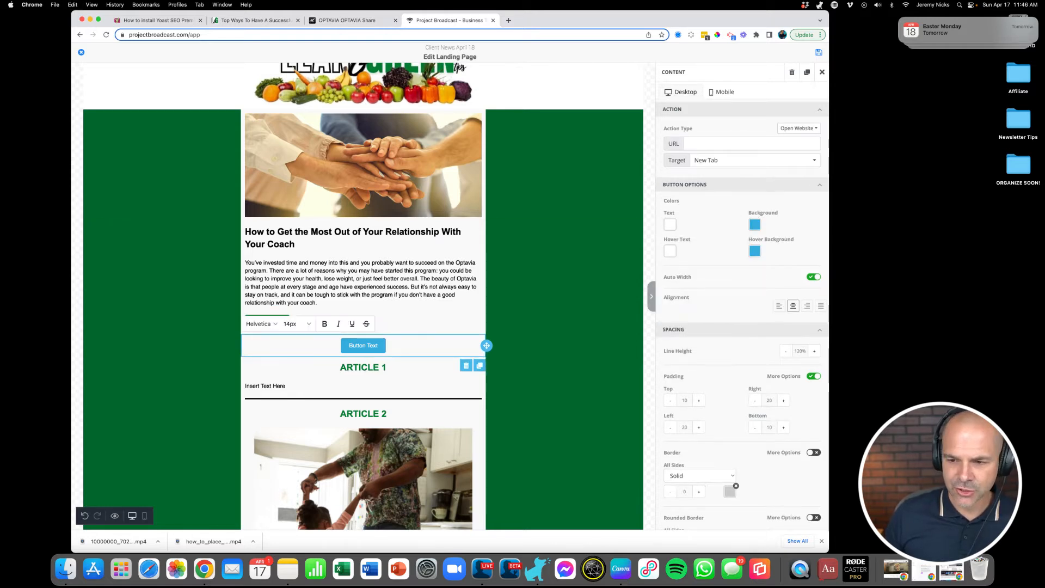
click(671, 225)
double_click(672, 302)
key(super+v)
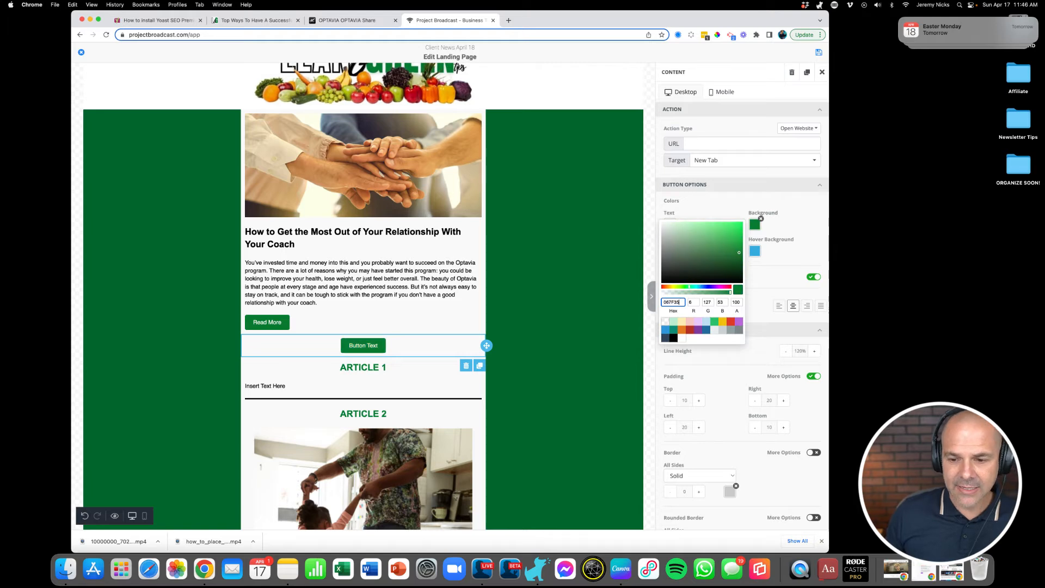
key(Return)
click(754, 251)
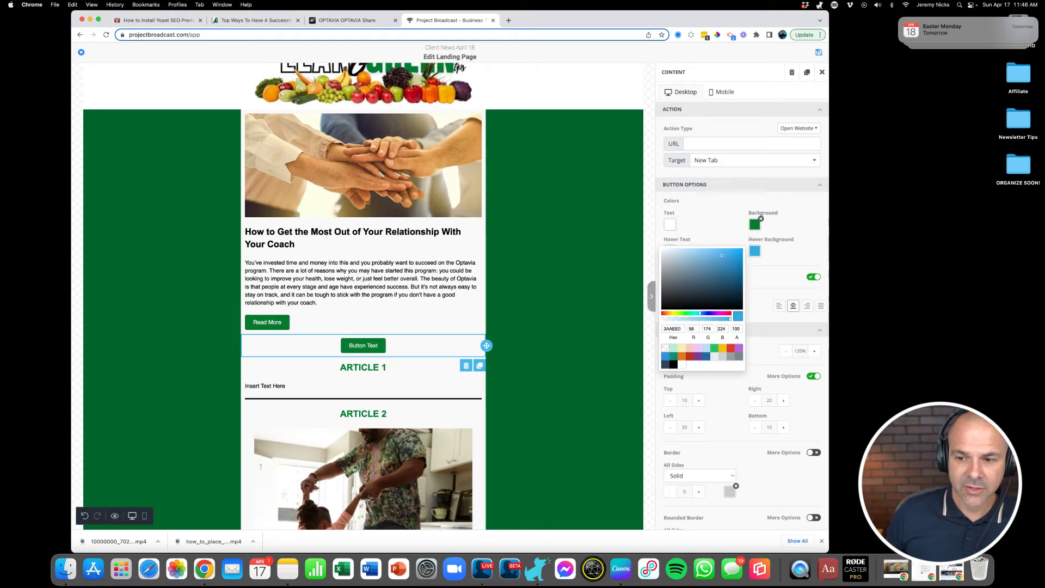
double_click(672, 329)
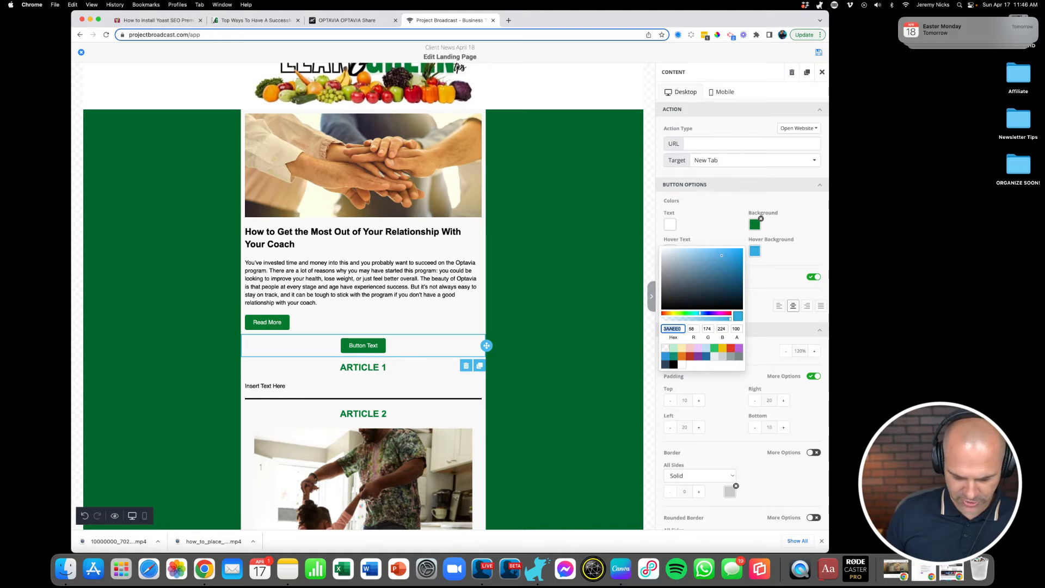
key(super+v)
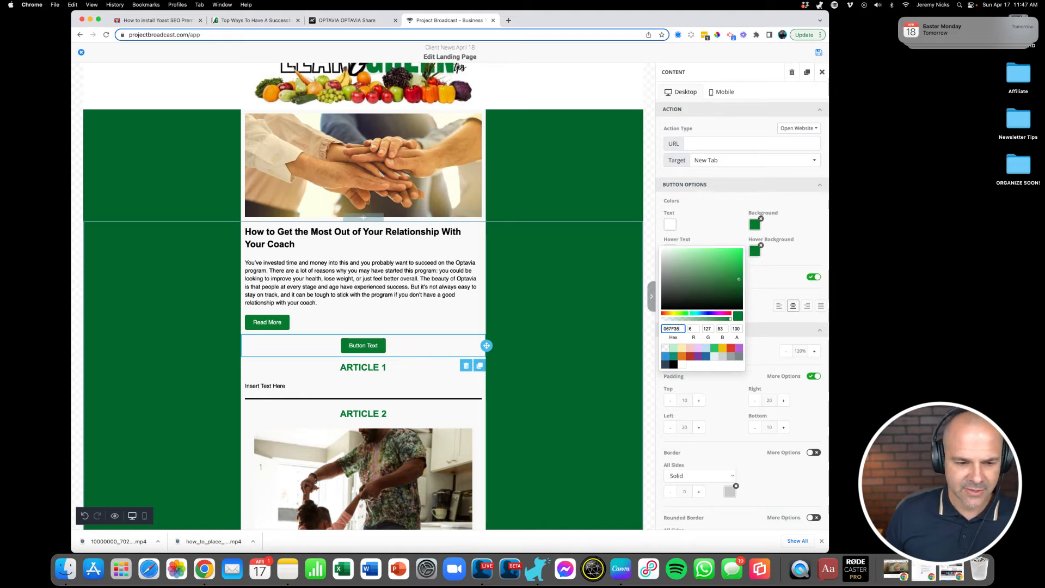
- Left-align the new button and change its label to "Read More"
click(779, 306)
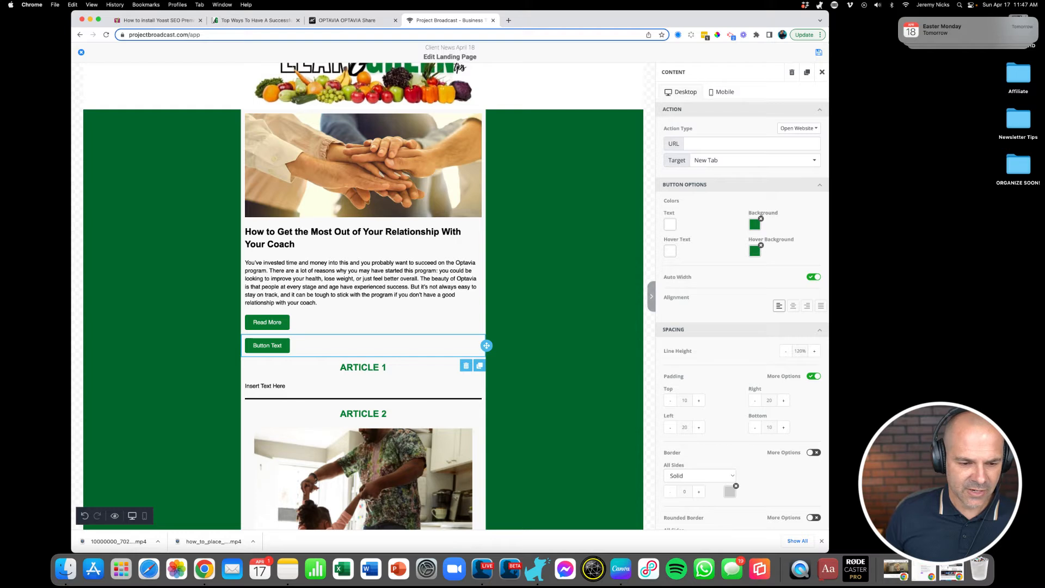
triple_click(268, 346)
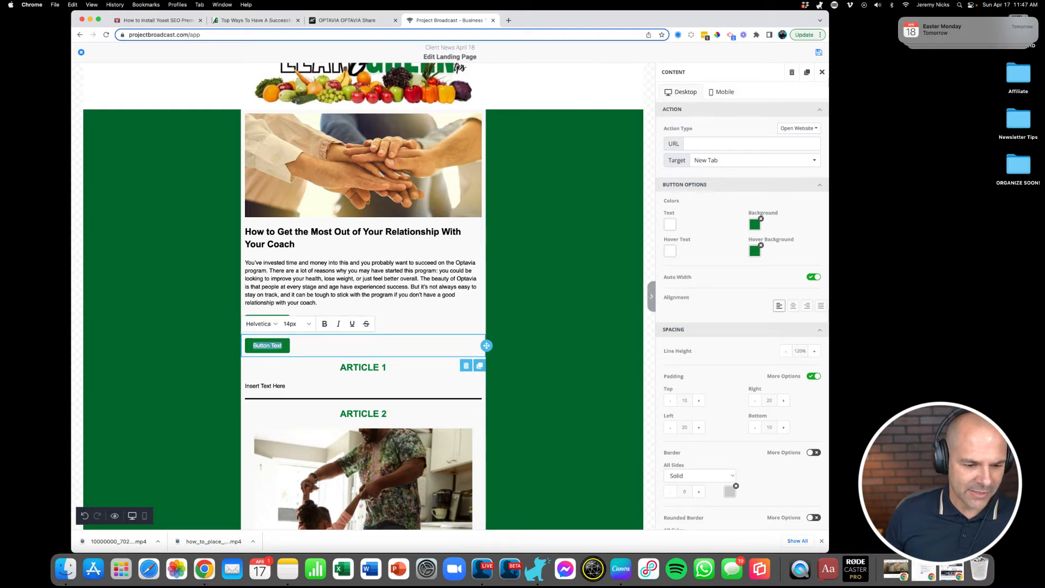
text(Read More)
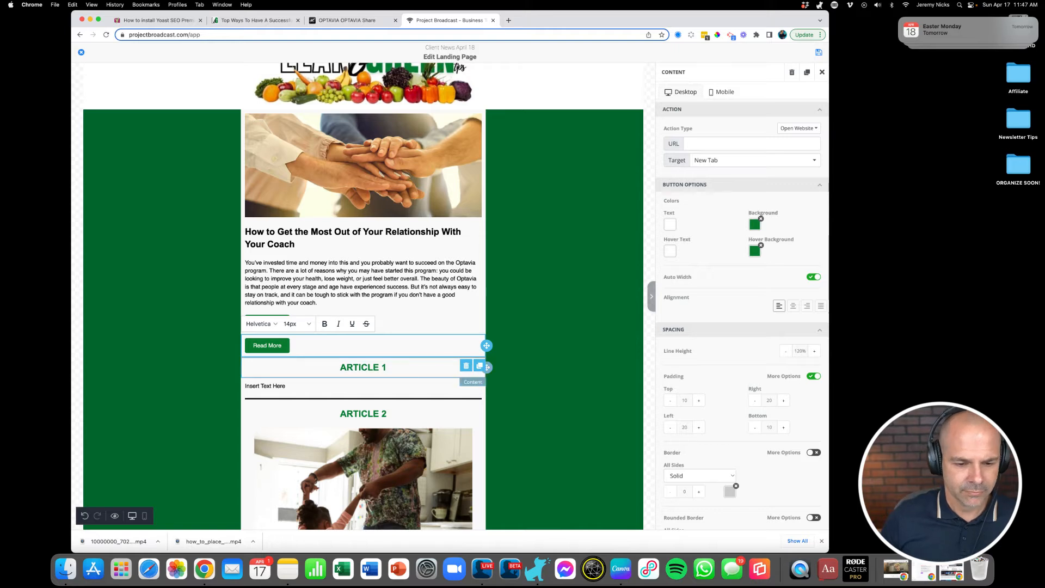
- Delete the original Read More button whose action is Send SMS
click(403, 322)
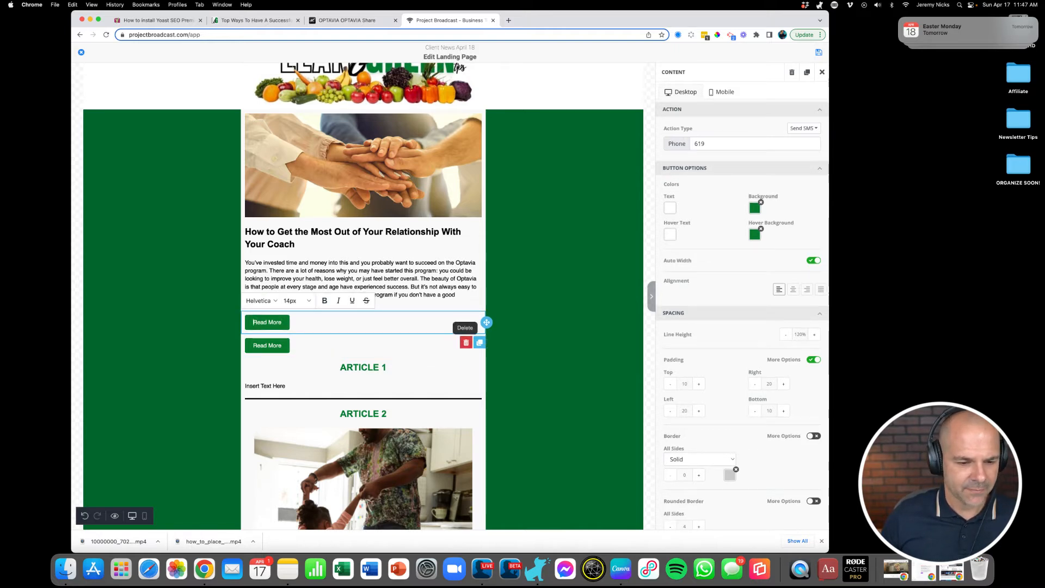
click(466, 342)
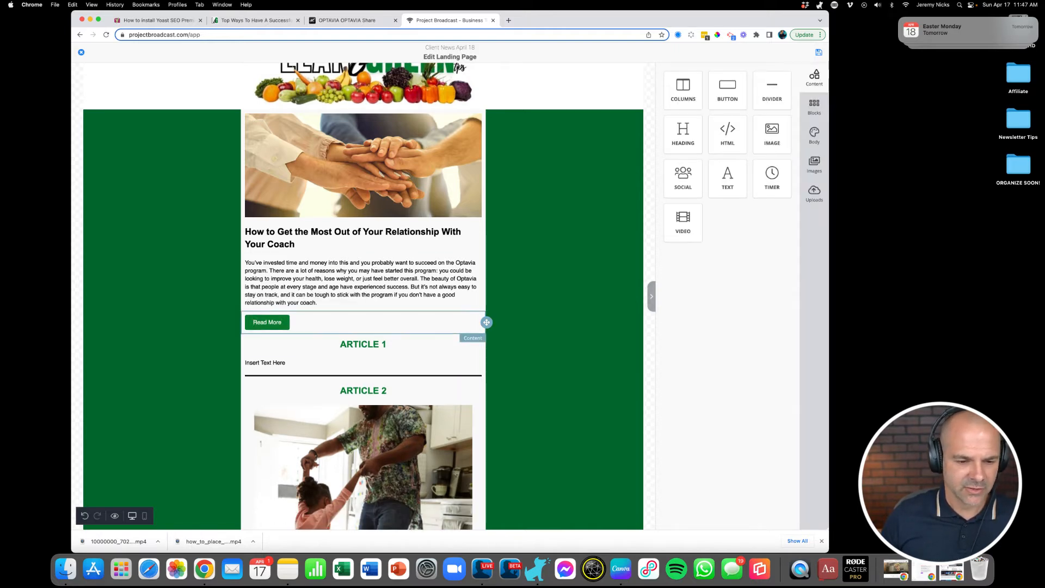
- Set the Read More button's action to Open Website with the copied URL of the blog post about a successful coach relationship
click(256, 20)
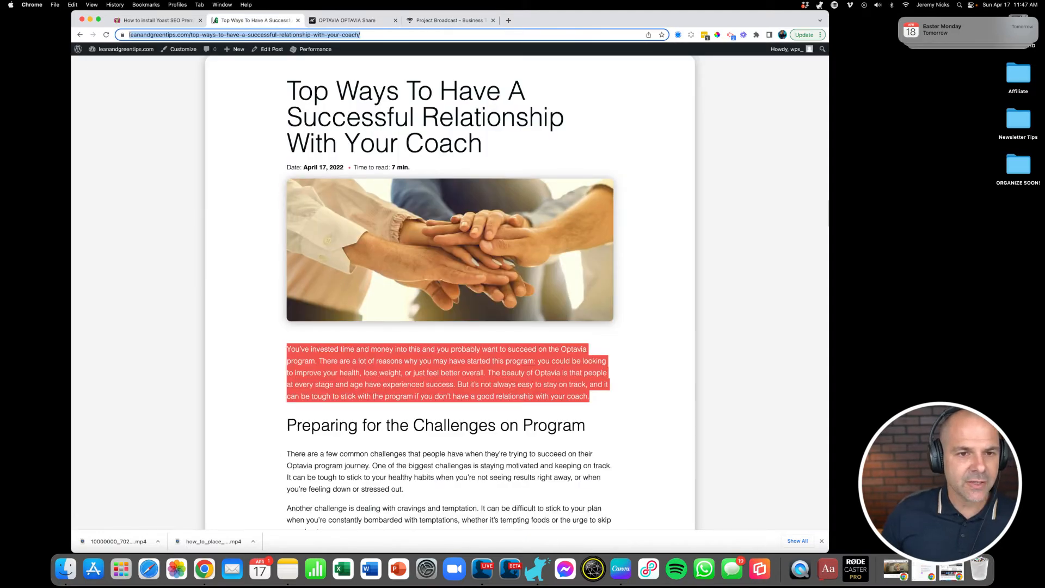
click(447, 20)
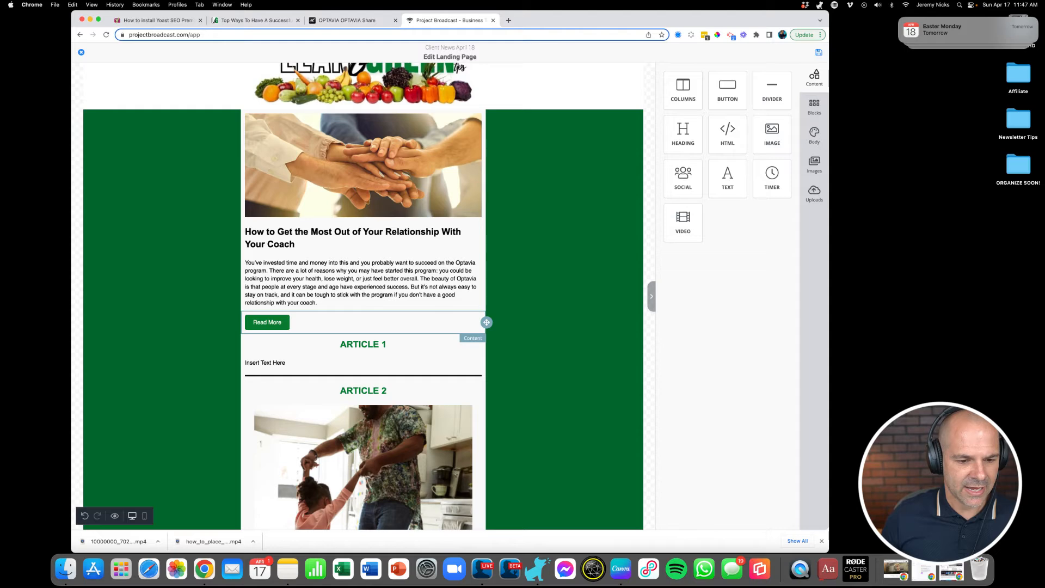
click(254, 323)
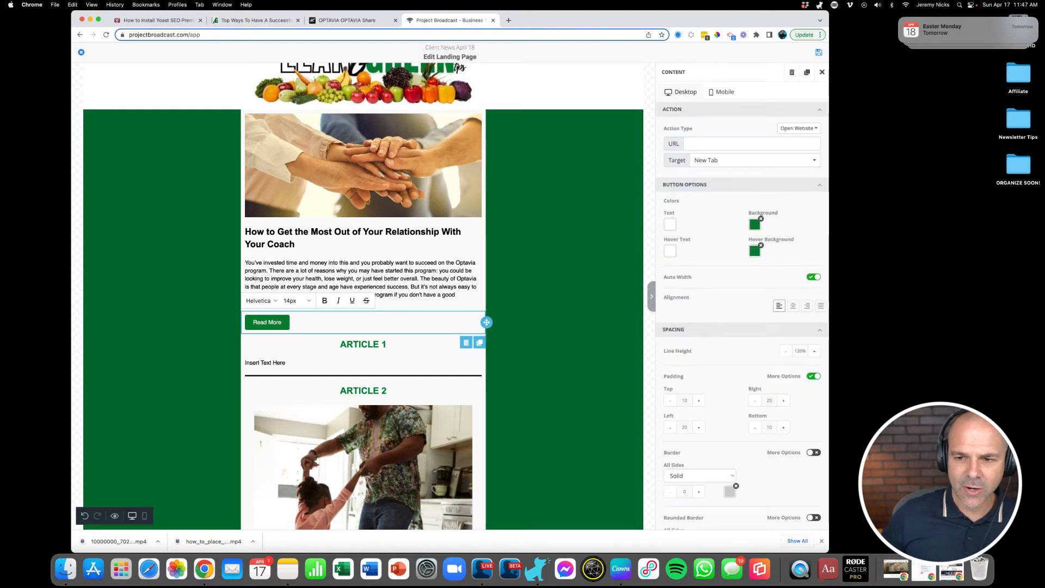
scroll(710, 140, up, 5)
scroll(709, 141, right, 2)
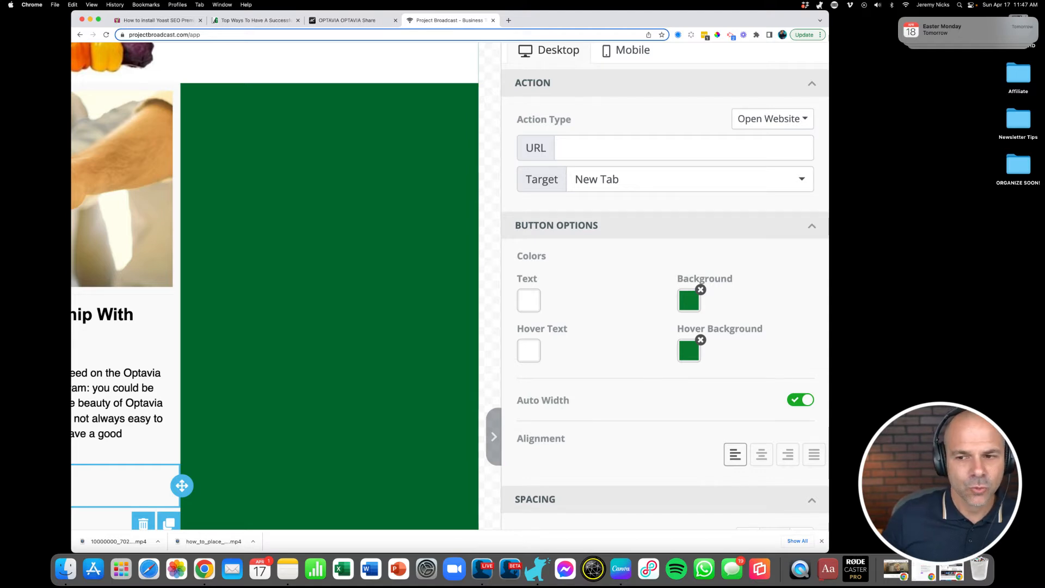
click(772, 119)
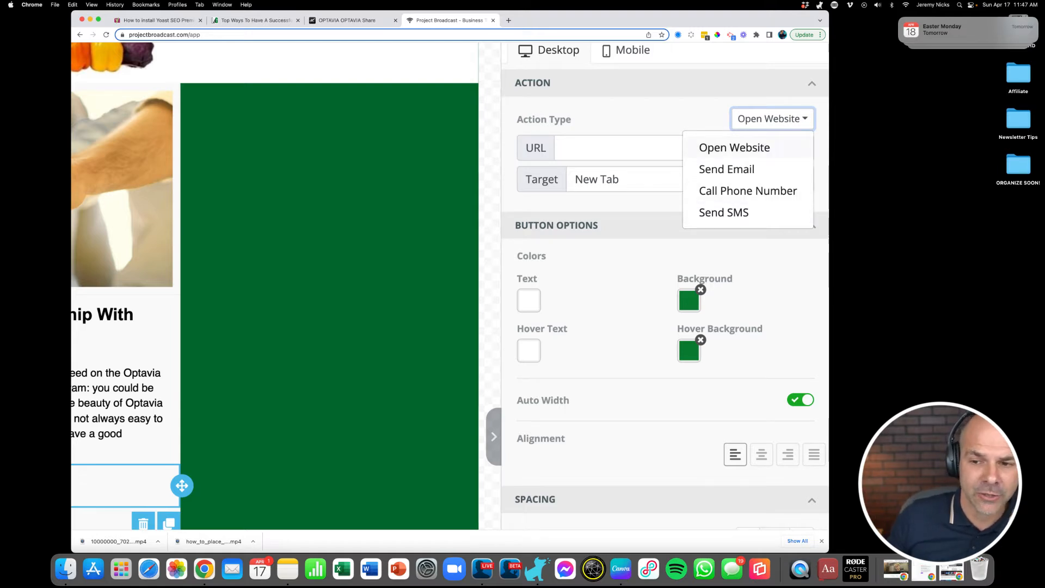
click(734, 148)
click(702, 147)
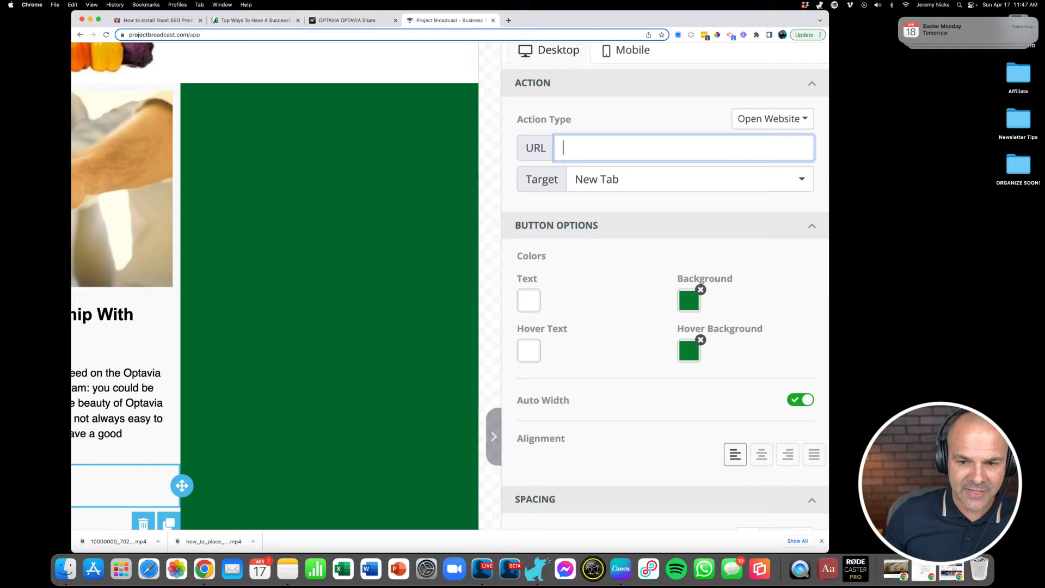
key(super+v)
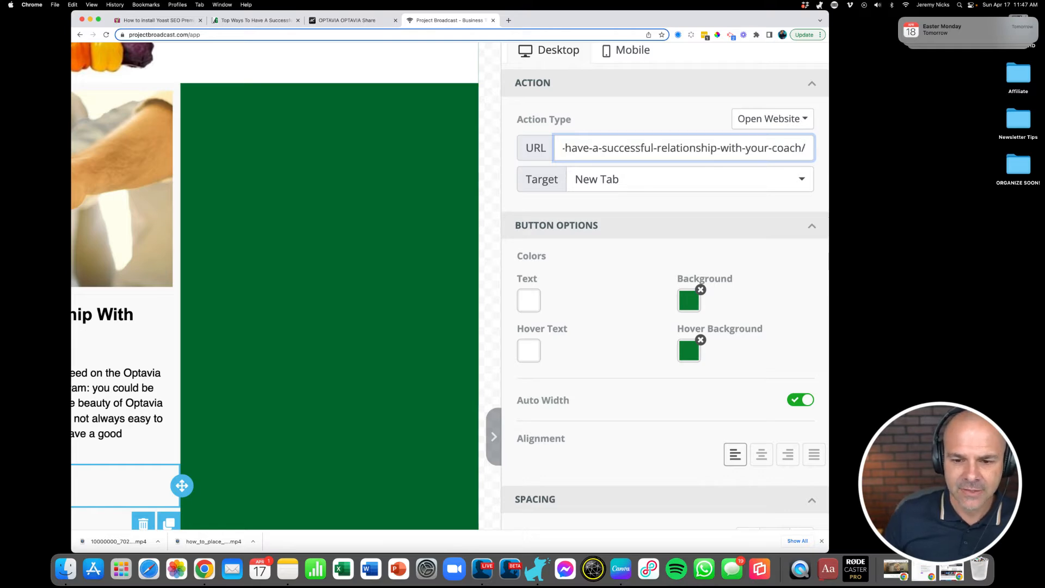
scroll(702, 147, down, 5)
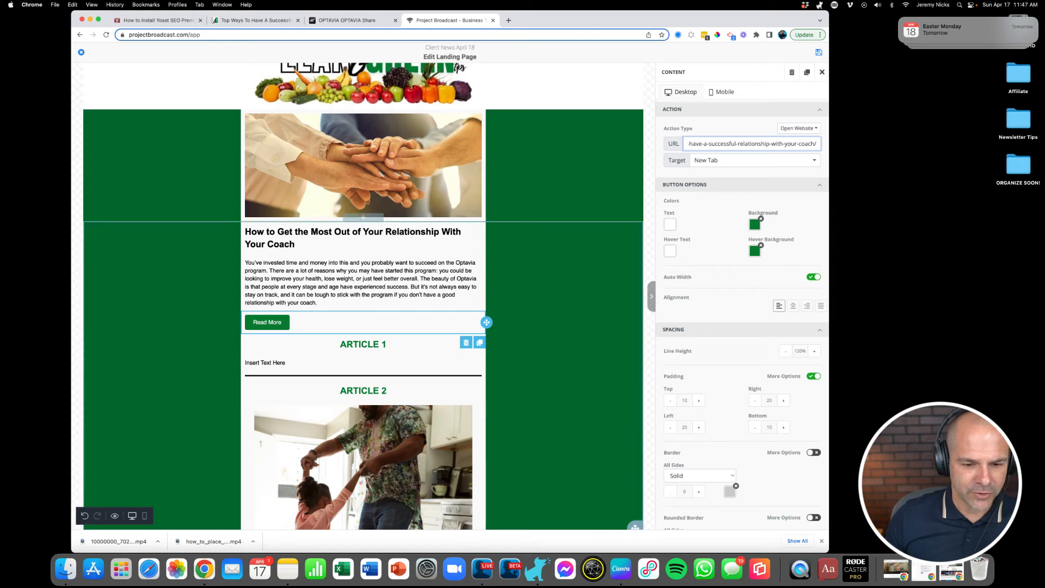
click(564, 287)
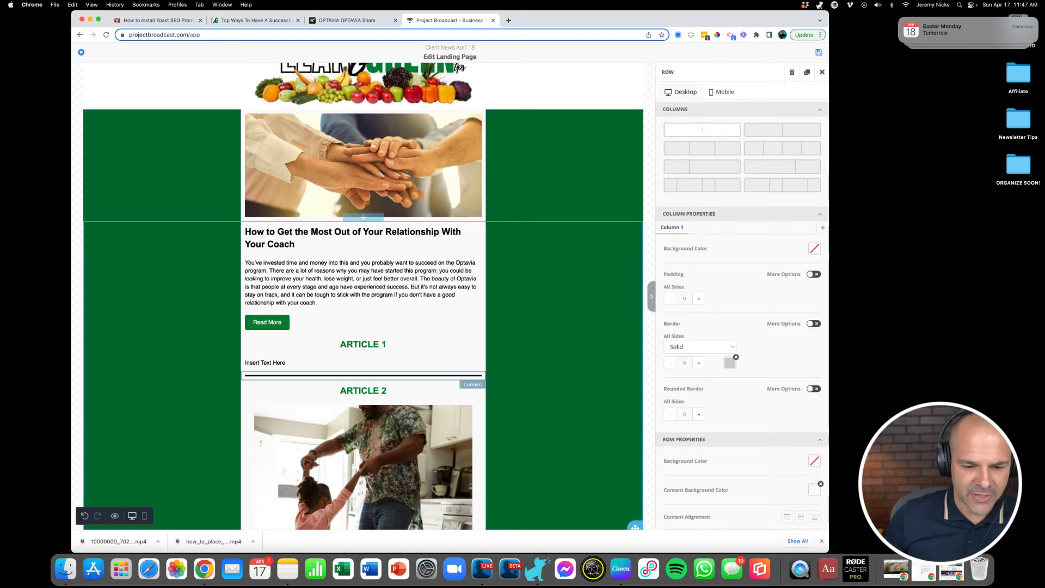
- Duplicate the divider line above ARTICLE 2 and move one of the lines between the Read More button and the ARTICLE 1 heading
click(463, 376)
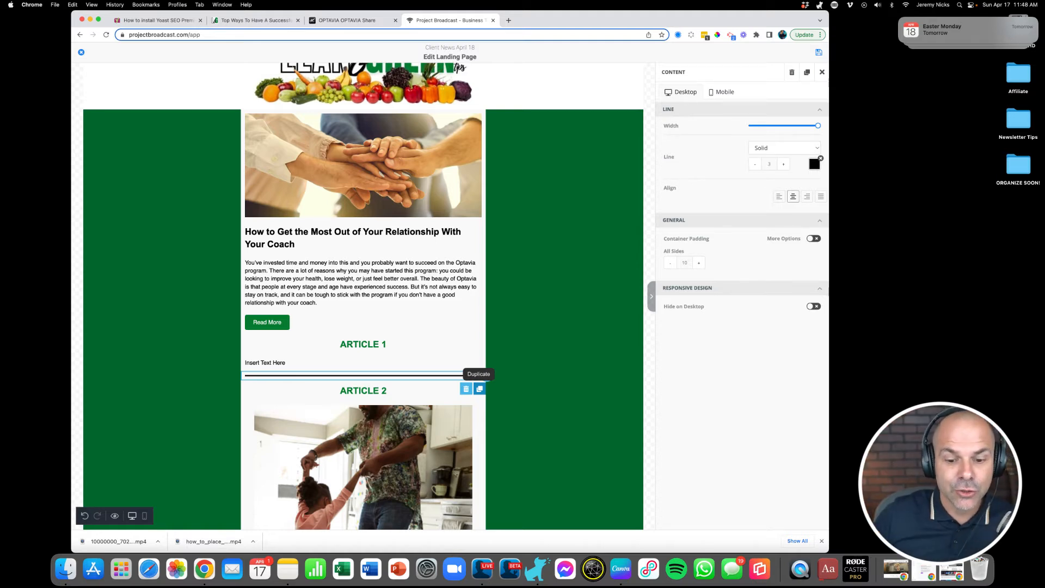
click(479, 388)
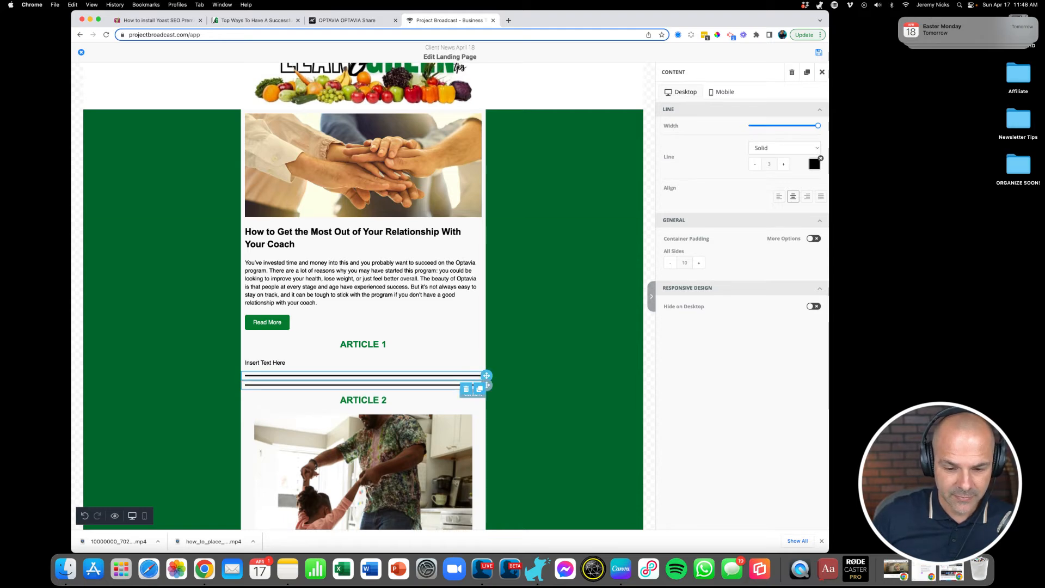
drag(486, 375, 487, 338)
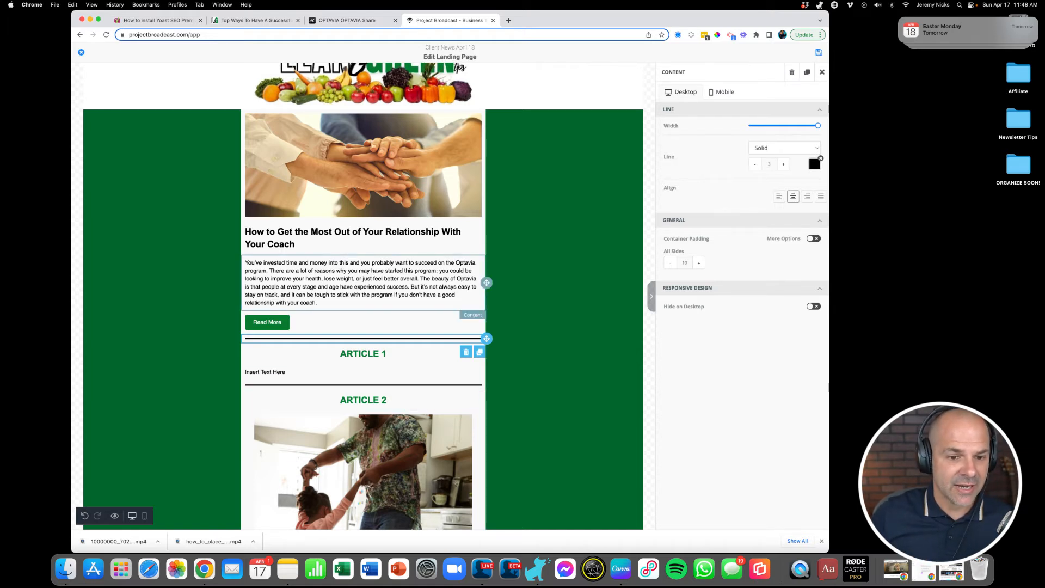
scroll(363, 297, up, 2)
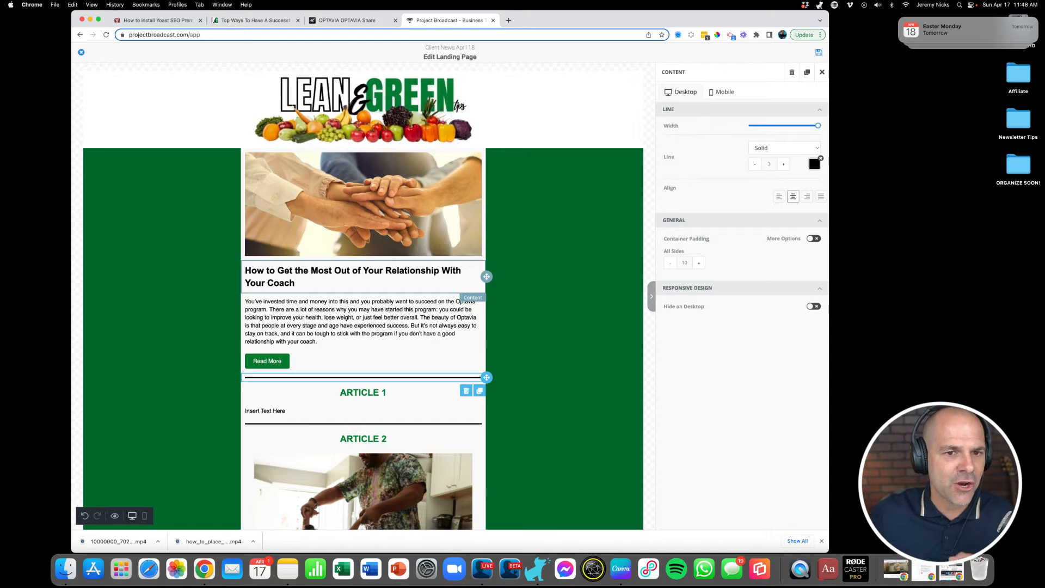
- Bring up the Health and Hope Night story in OPTAVIA Share and open the Newsletter Tips folder beside the browser
click(347, 21)
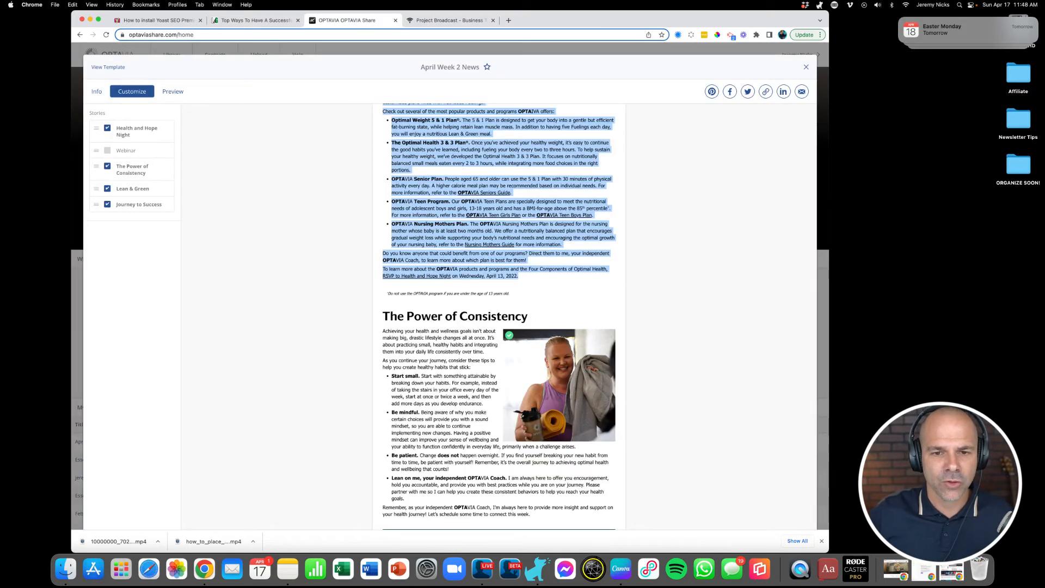
scroll(499, 316, up, 3)
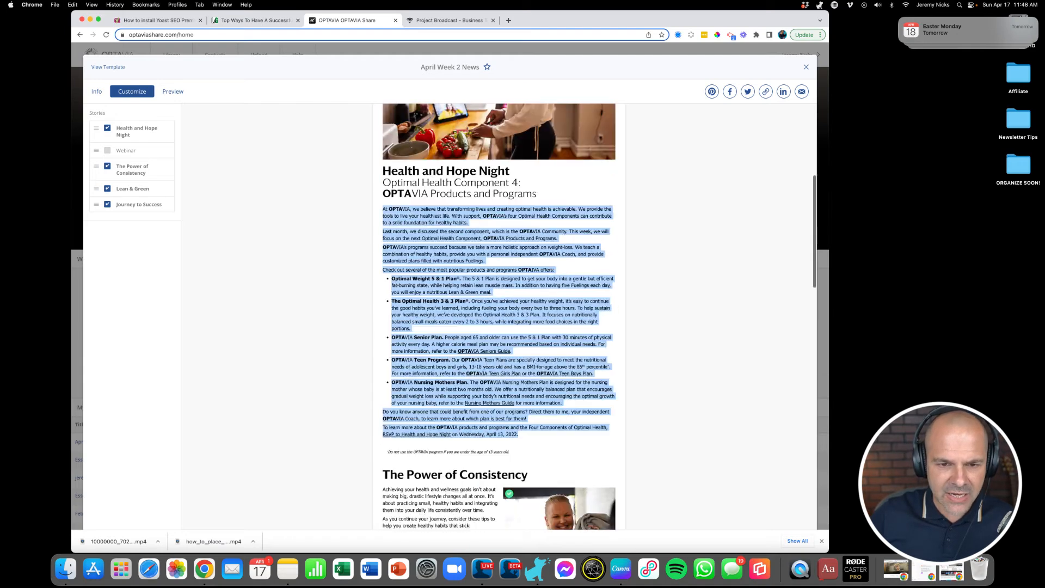
scroll(499, 316, up, 1)
click(499, 315)
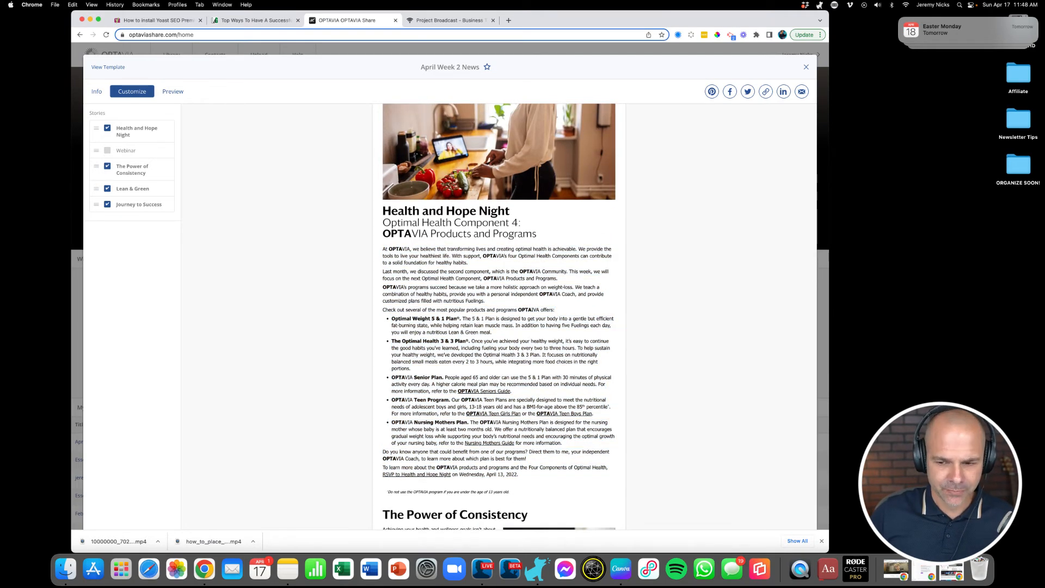
scroll(498, 316, up, 2)
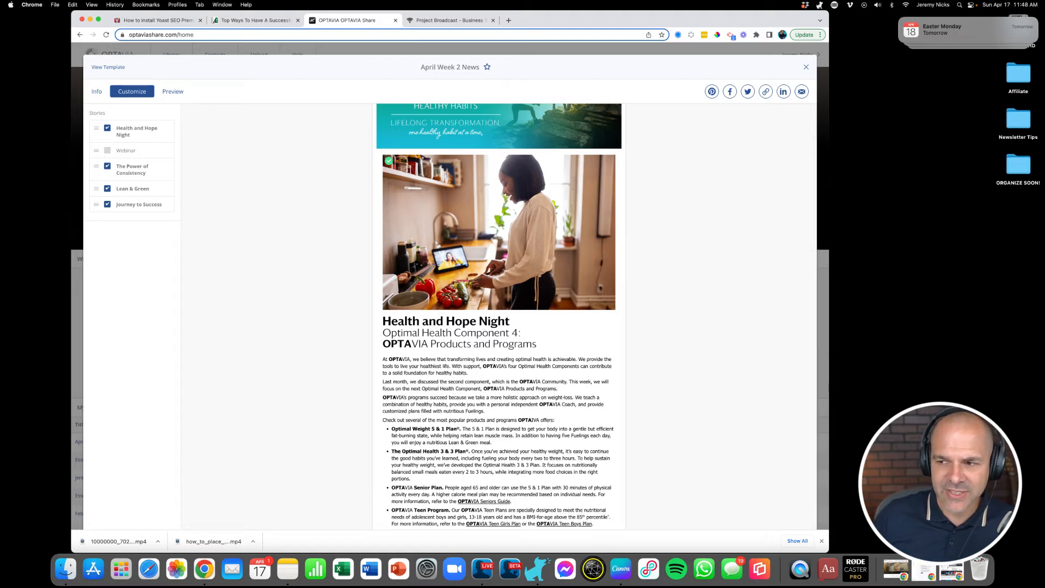
double_click(1018, 118)
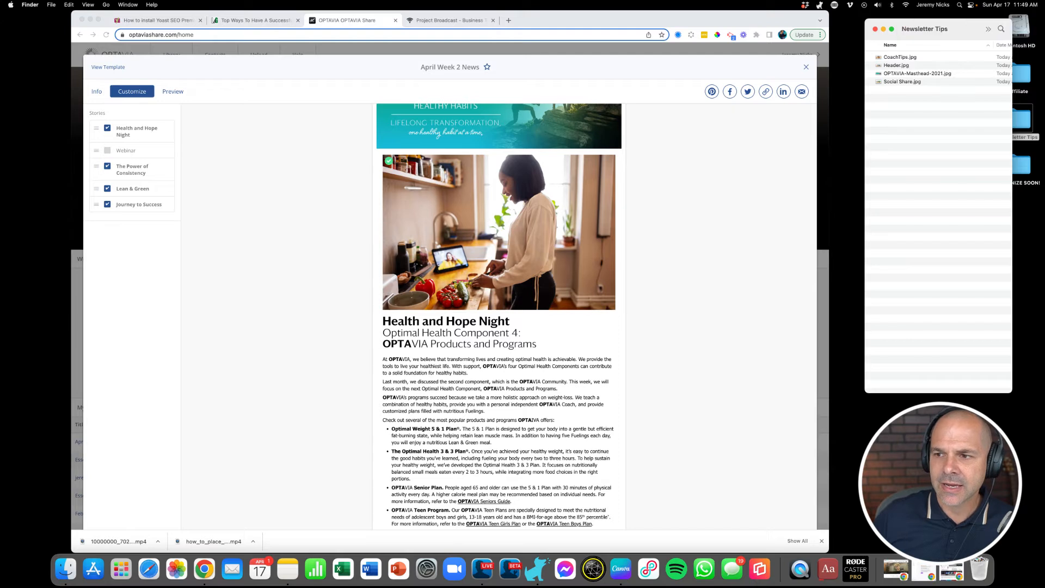
drag(947, 28, 926, 24)
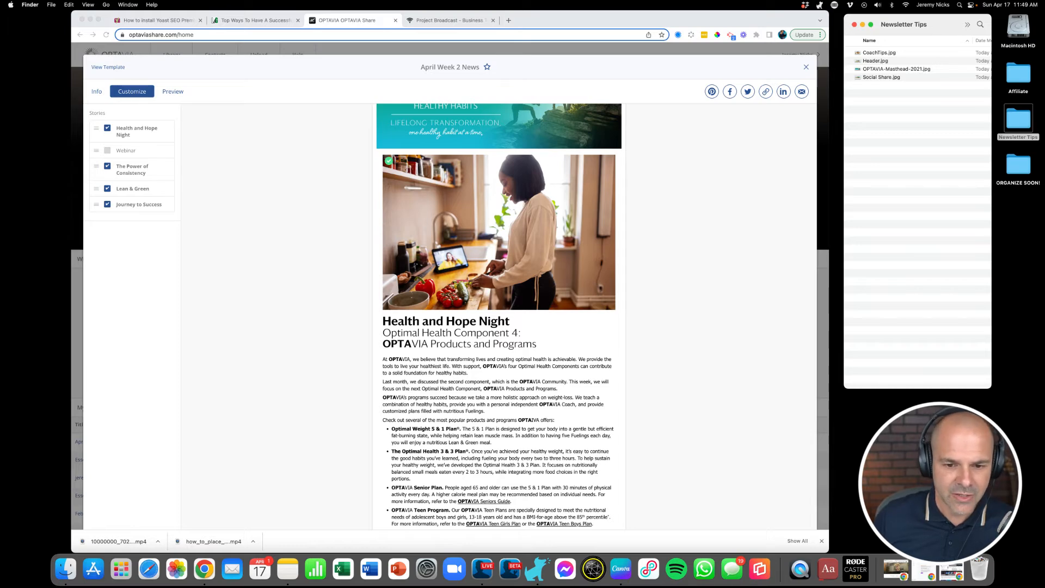
- Look through the Health and Hope Night story from its kitchen photo down to The Power of Consistency
scroll(499, 316, down, 3)
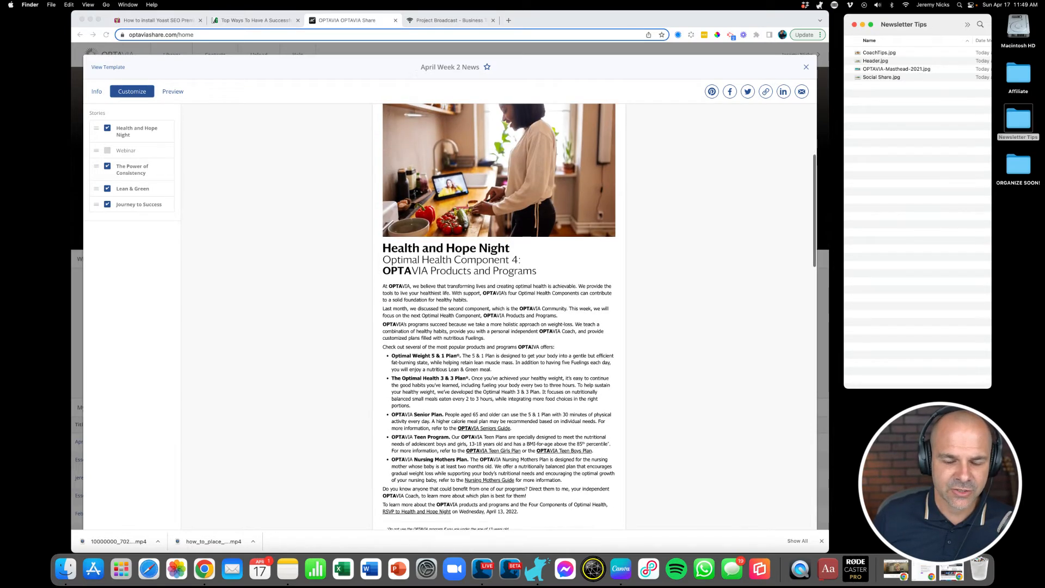
scroll(499, 316, up, 1)
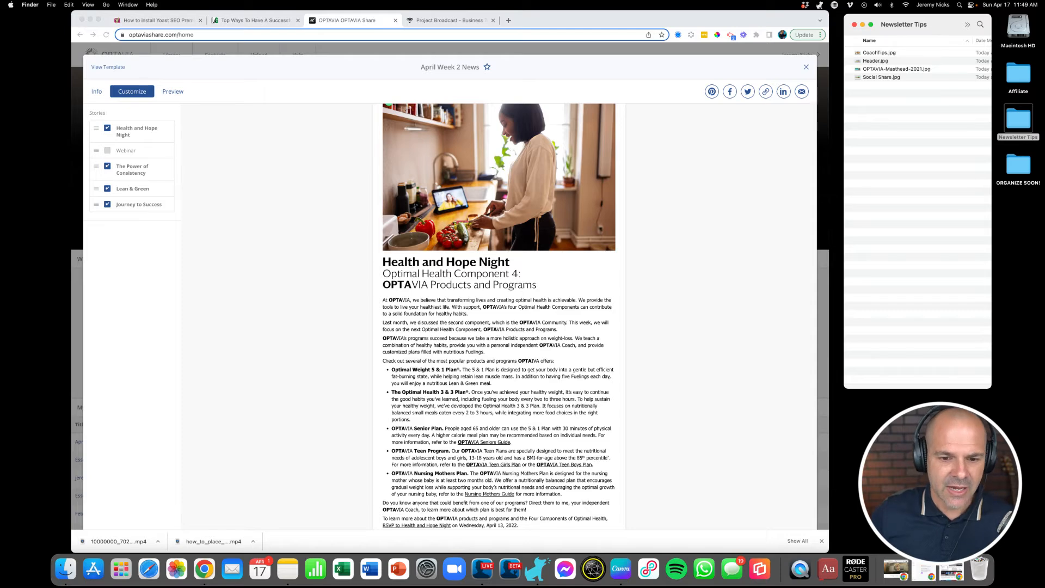
scroll(498, 316, down, 1)
scroll(499, 316, down, 3)
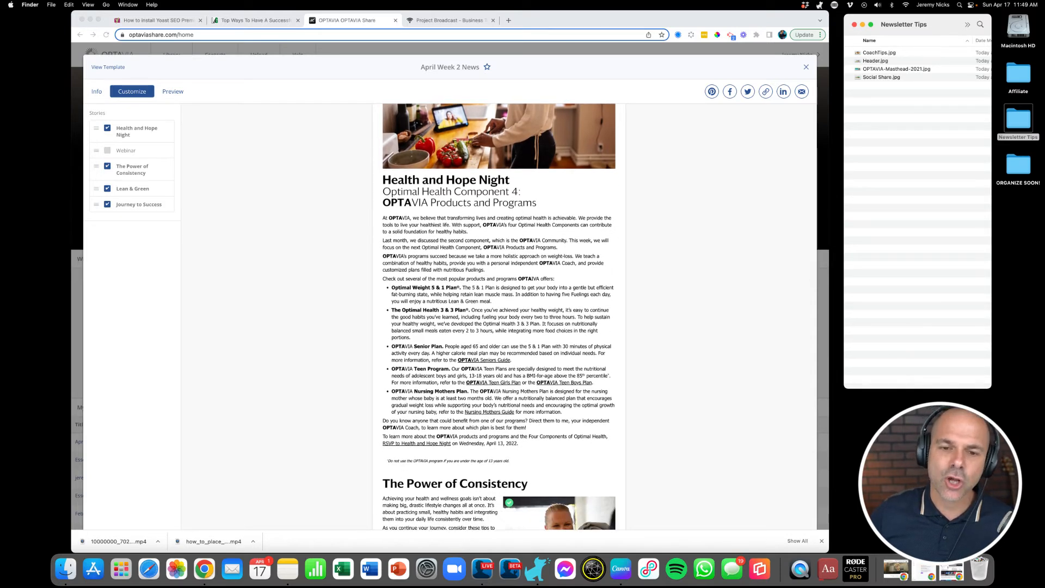
scroll(498, 316, up, 6)
scroll(498, 316, up, 3)
scroll(498, 316, down, 3)
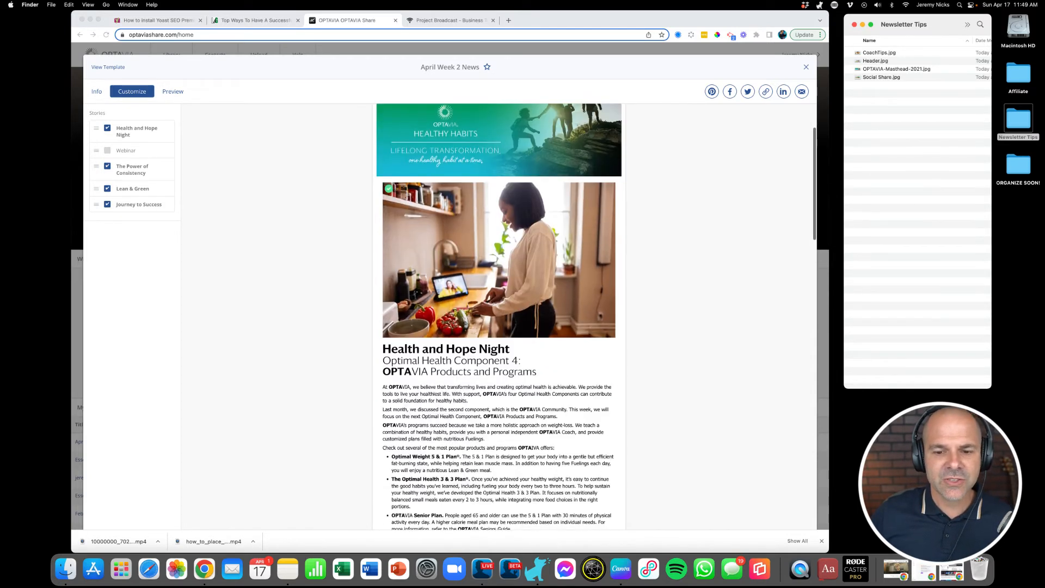
click(498, 316)
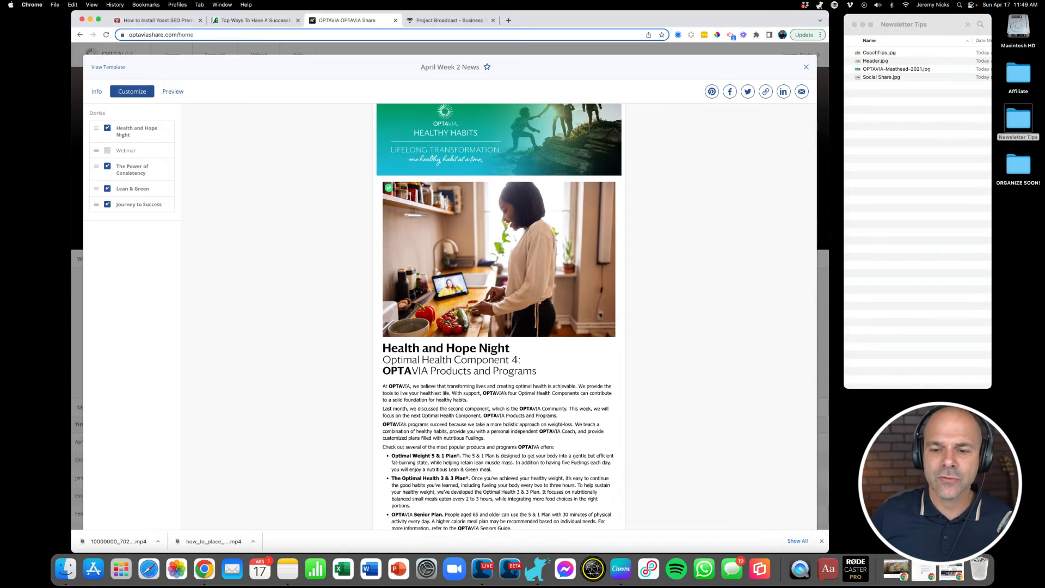
key(super+a)
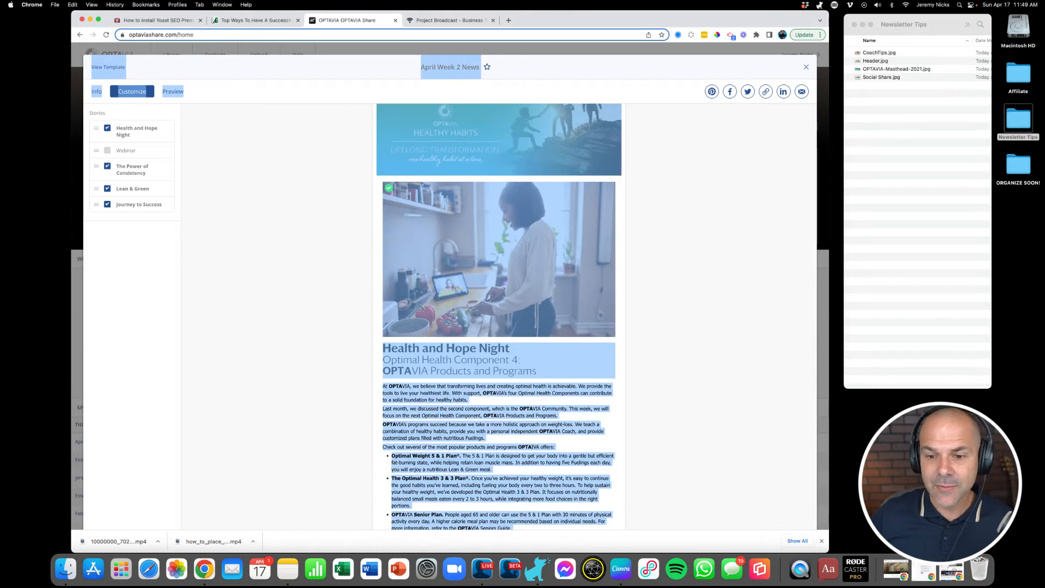
click(499, 259)
drag(498, 259, 310, 241)
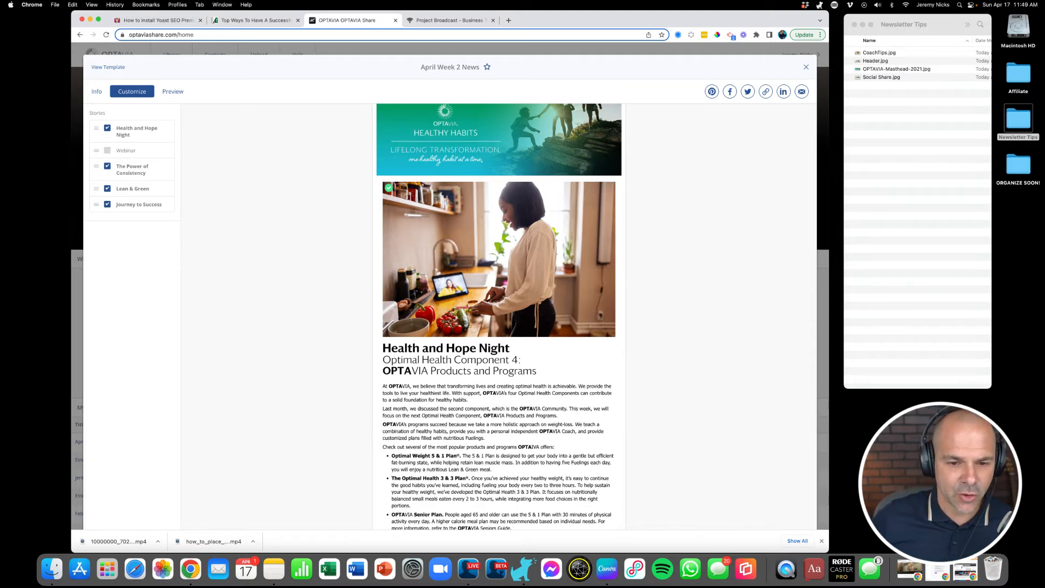
- Capture a screenshot of the Health and Hope Night kitchen photo and place the file in the Newsletter Tips folder
drag(395, 182, 616, 338)
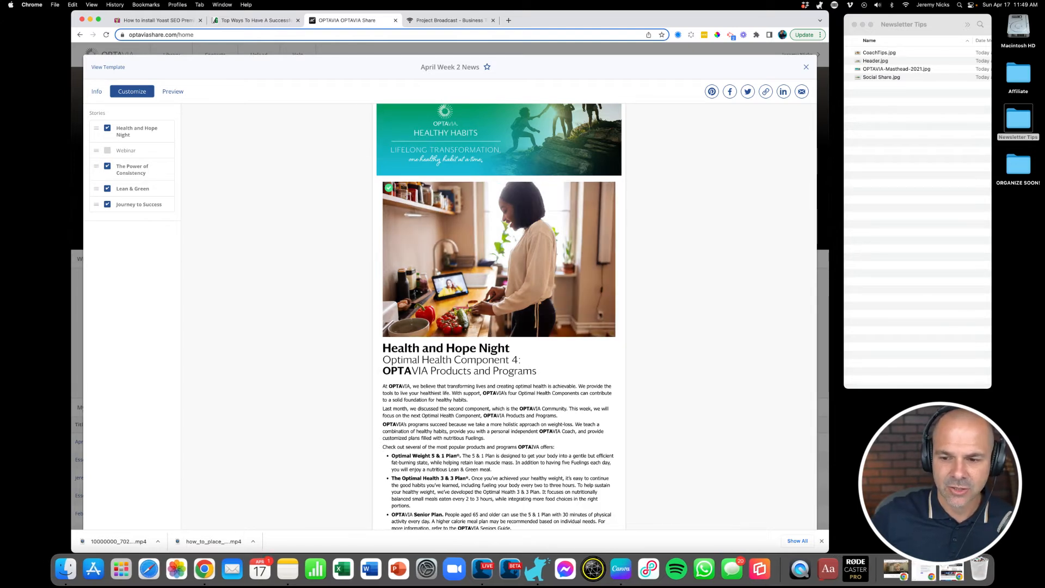
drag(1026, 517, 901, 117)
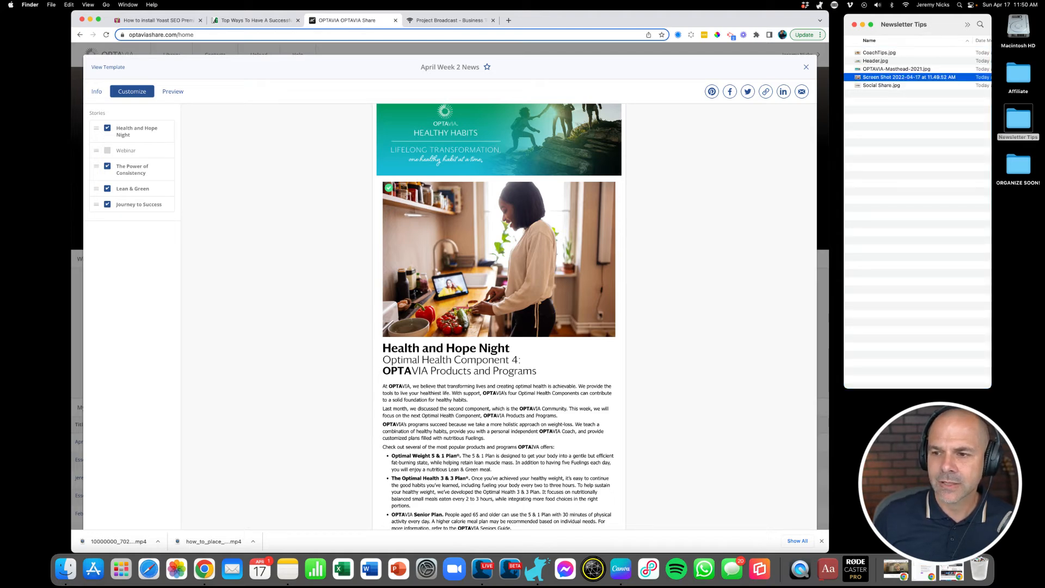
- Rename the new screenshot in the Newsletter Tips folder to "Healt Component 4"
key(Return)
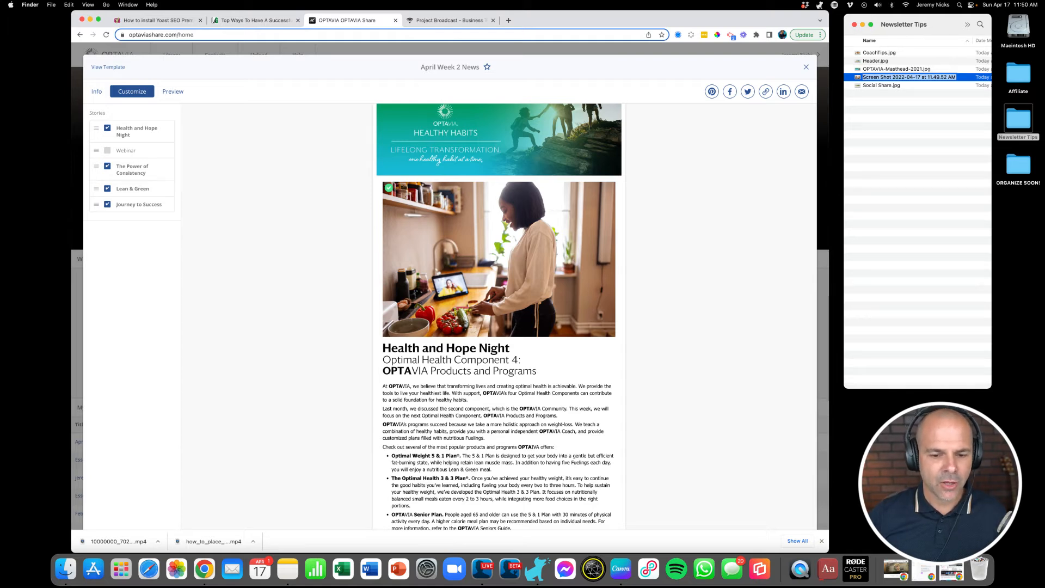
text(Healt)
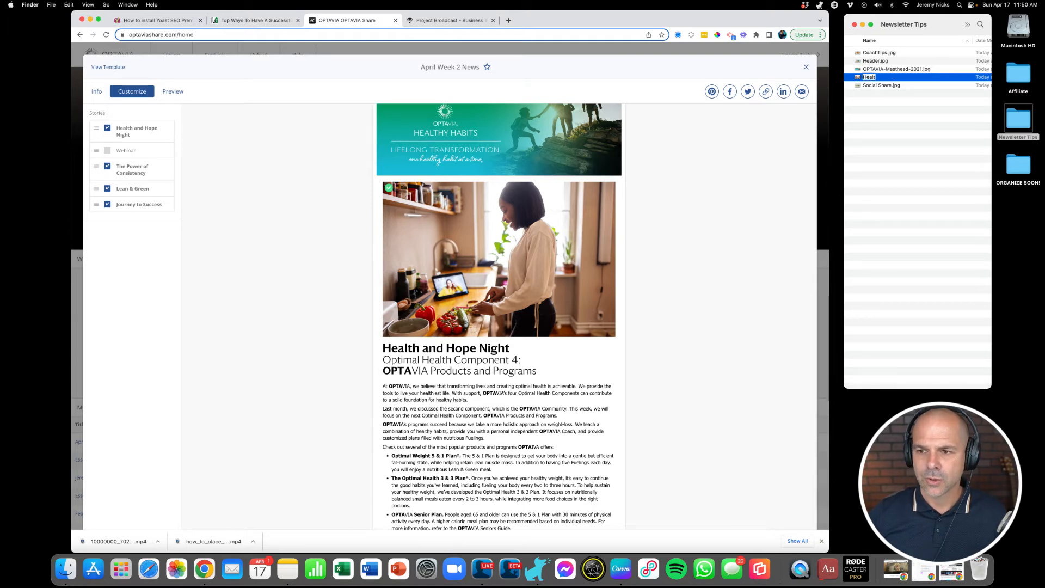
text( Component)
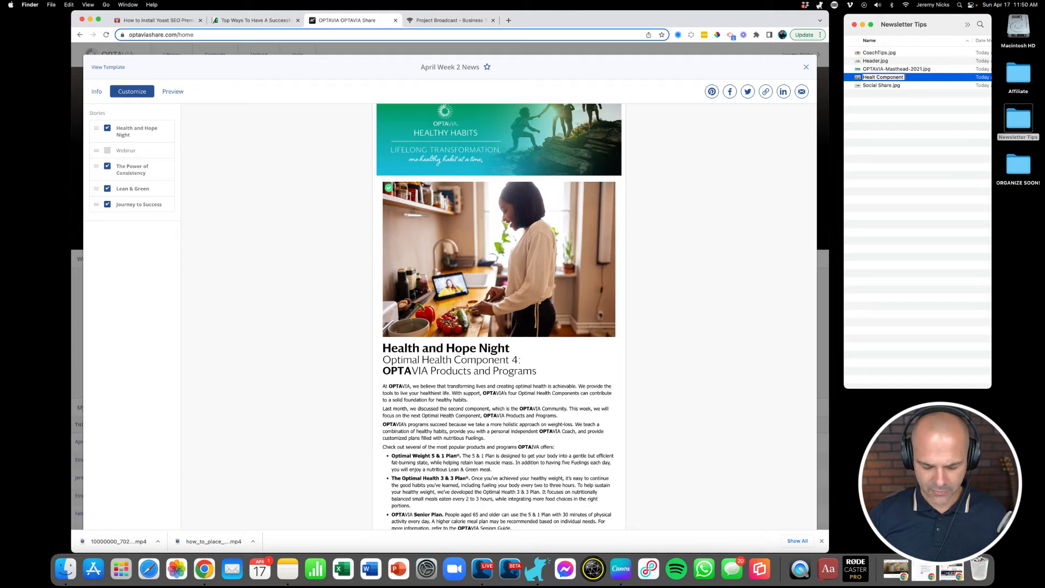
text( 4)
key(Return)
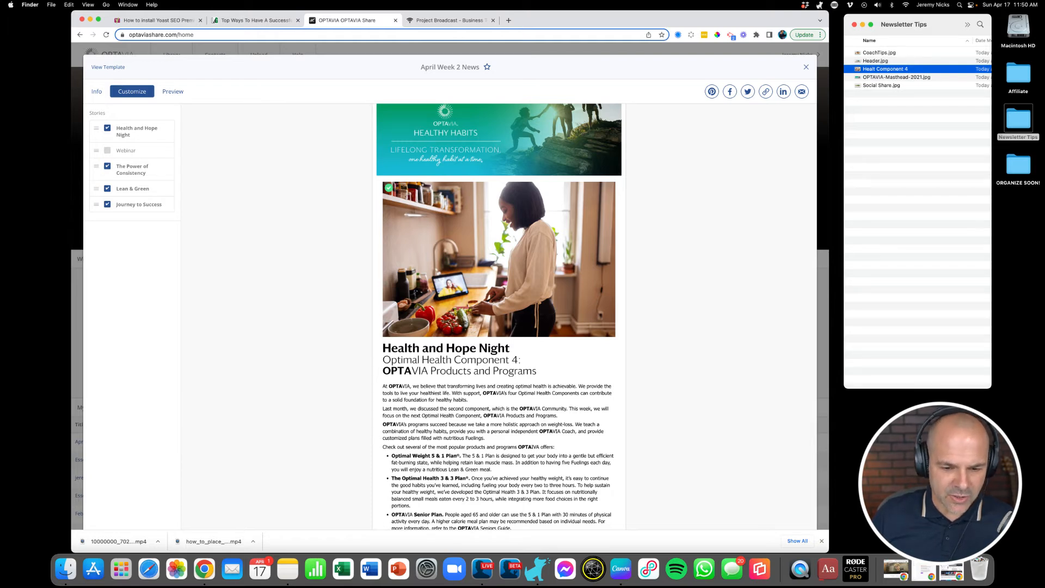
- Return to the Client News April 18 landing page editor in Project Broadcast
key(super+Tab)
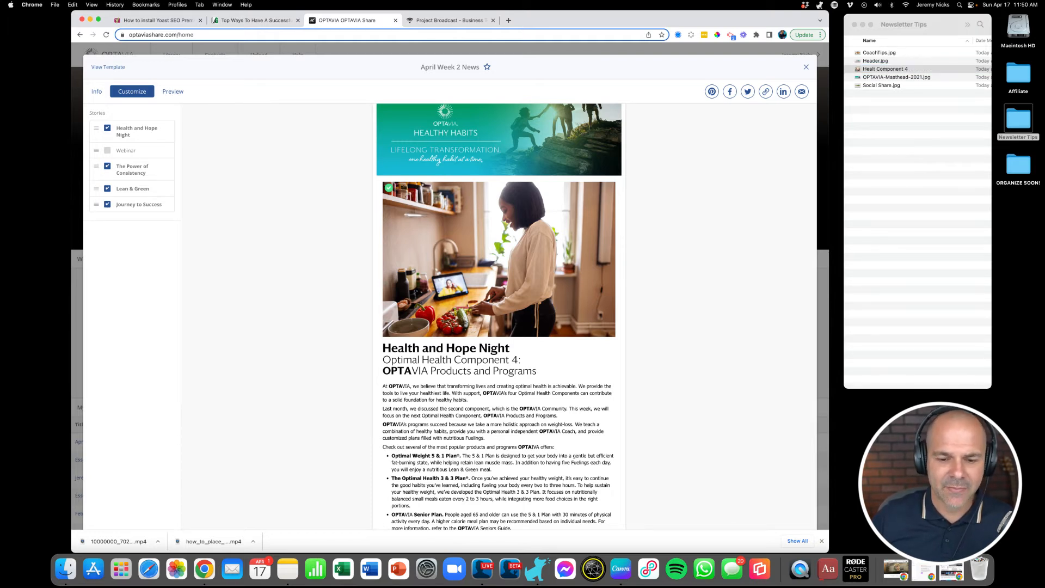
mouse_move(498, 359)
mouse_down()
mouse_move(672, 357)
mouse_move(398, 336)
mouse_move(498, 345)
mouse_move(478, 358)
mouse_up()
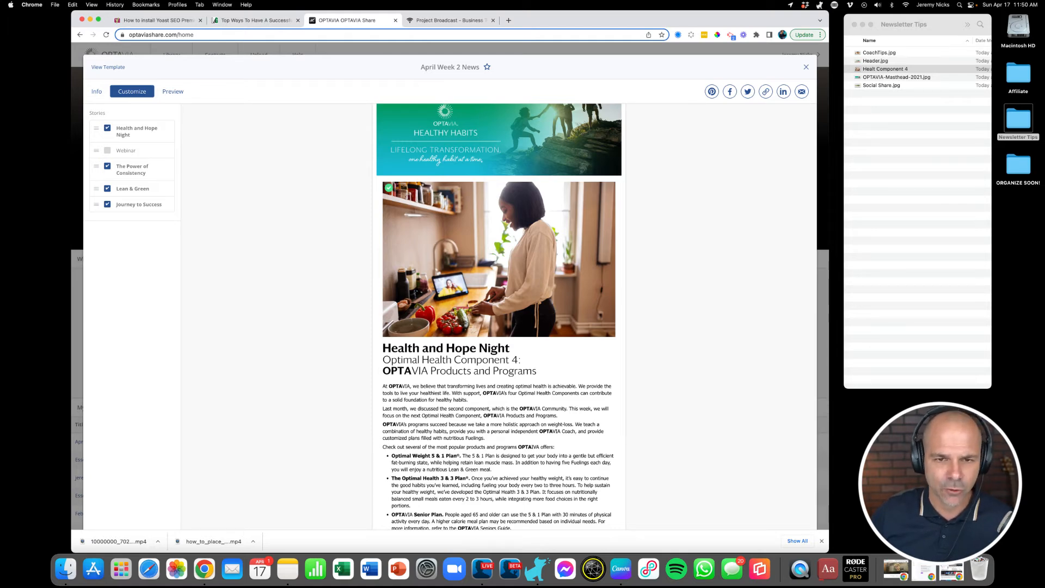
click(450, 20)
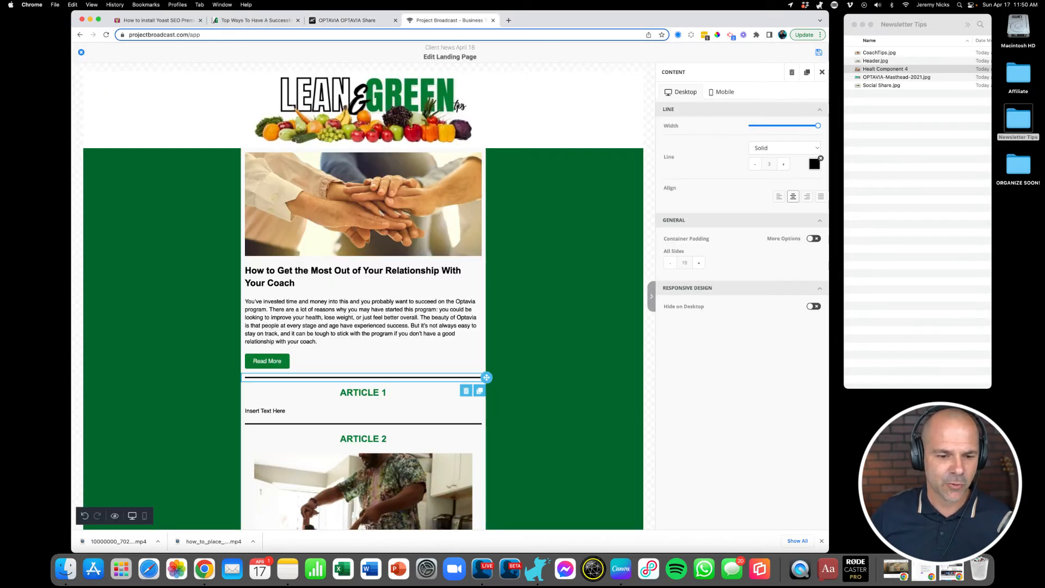
- Replace the ARTICLE 1 heading with "Health and Hope Night" and start a second line beneath it
triple_click(363, 393)
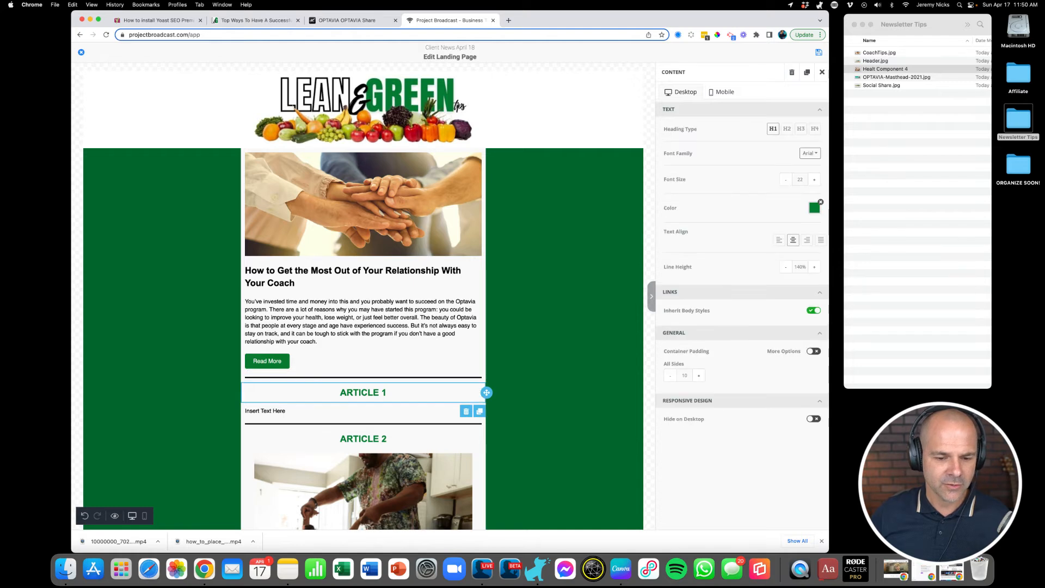
text(Heal)
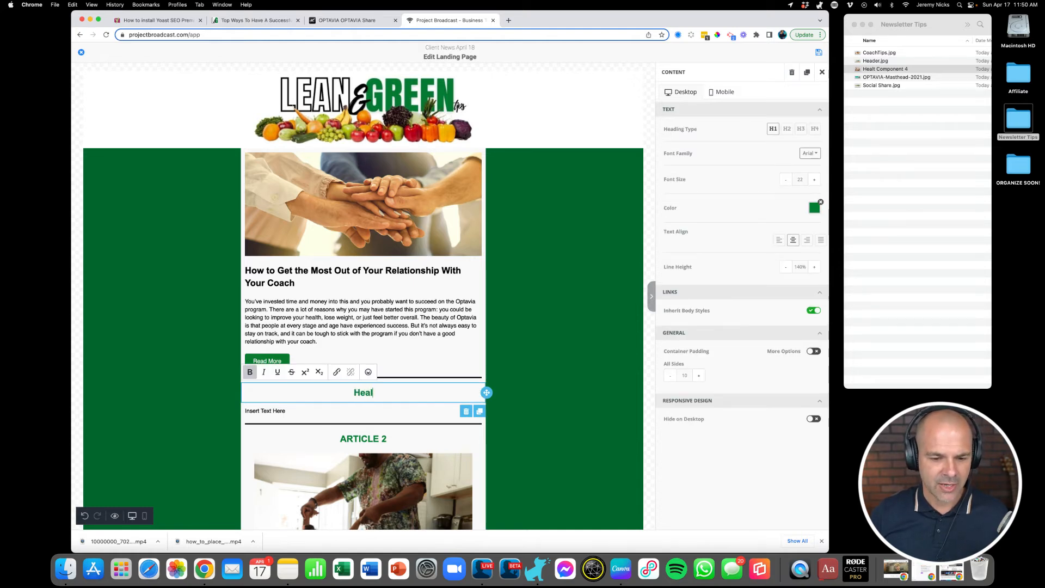
text(th and Hope Nigh)
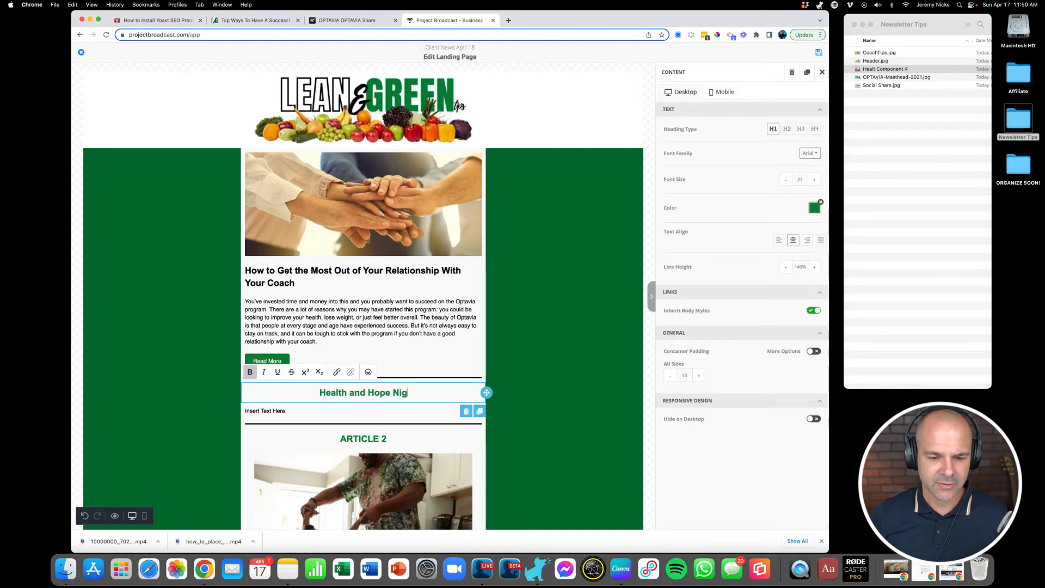
key(BackSpace)
text(ht)
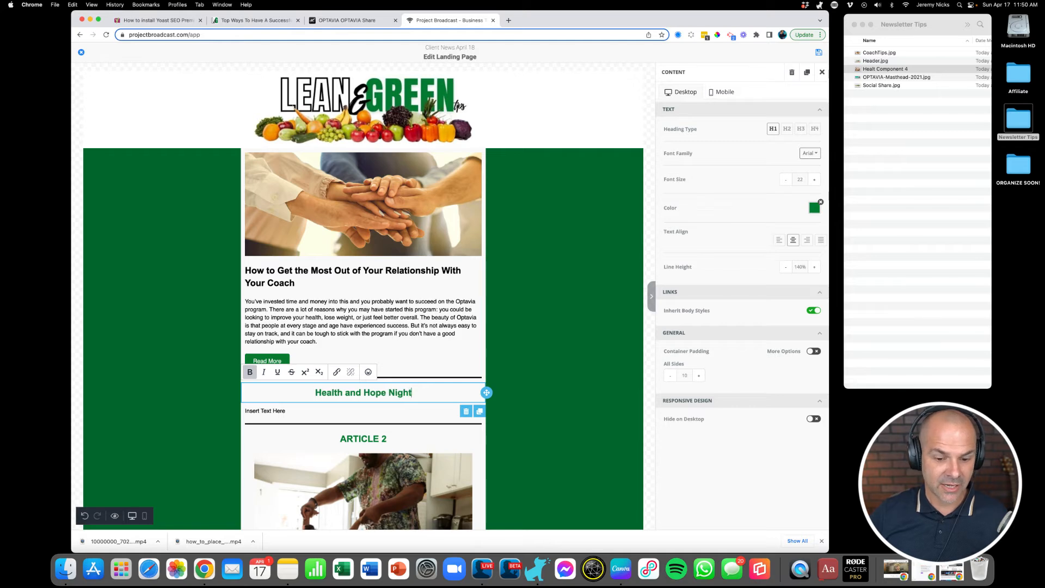
key(Return)
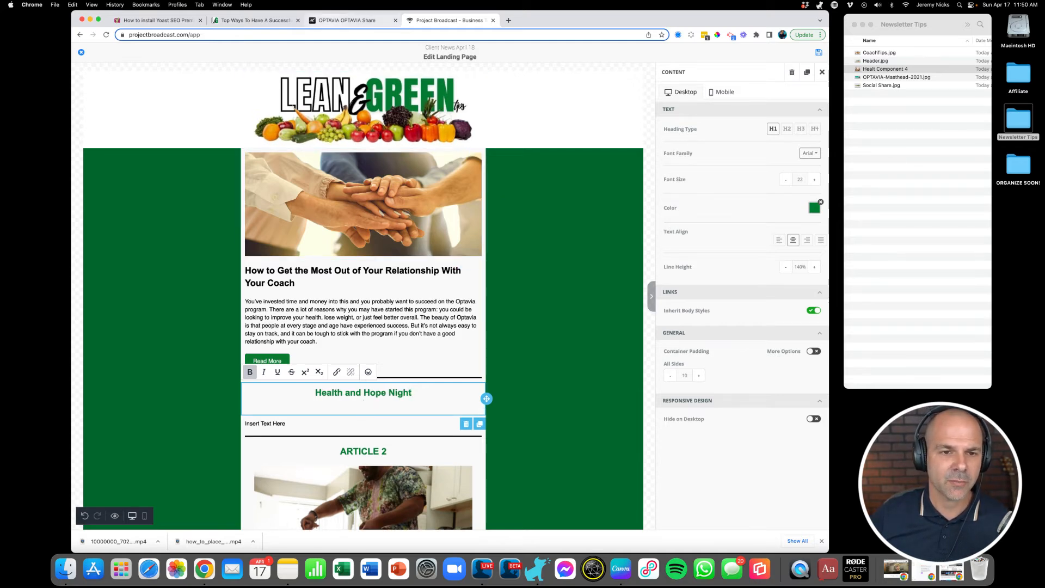
- Check the story's subtitle on OPTAVIA Share and add the heading lines "Optimal Health Component #4" and "Optavia Products and Programs" in Project Broadcast
click(346, 21)
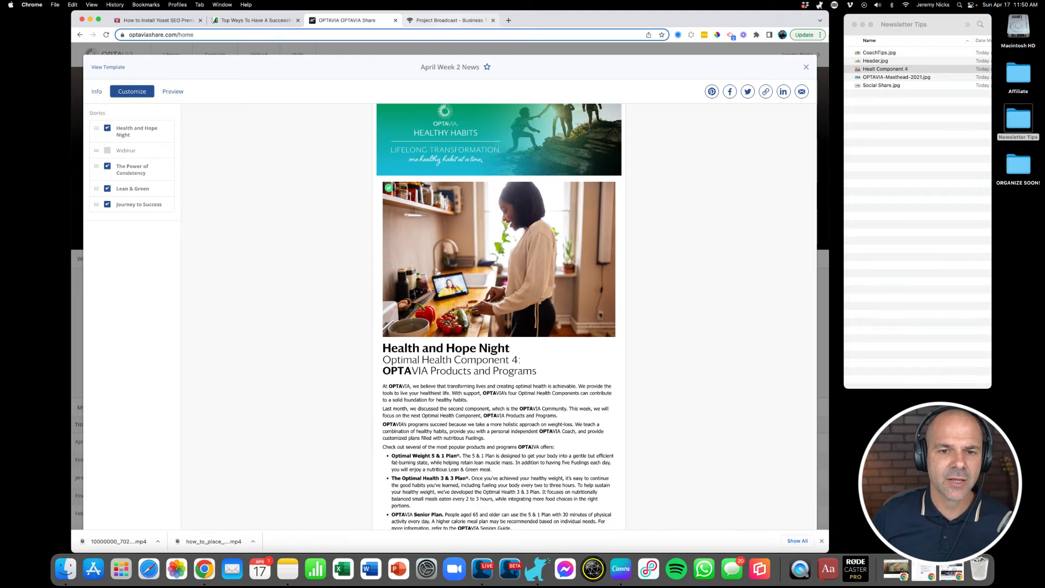
click(450, 20)
text(Optimal Health Component)
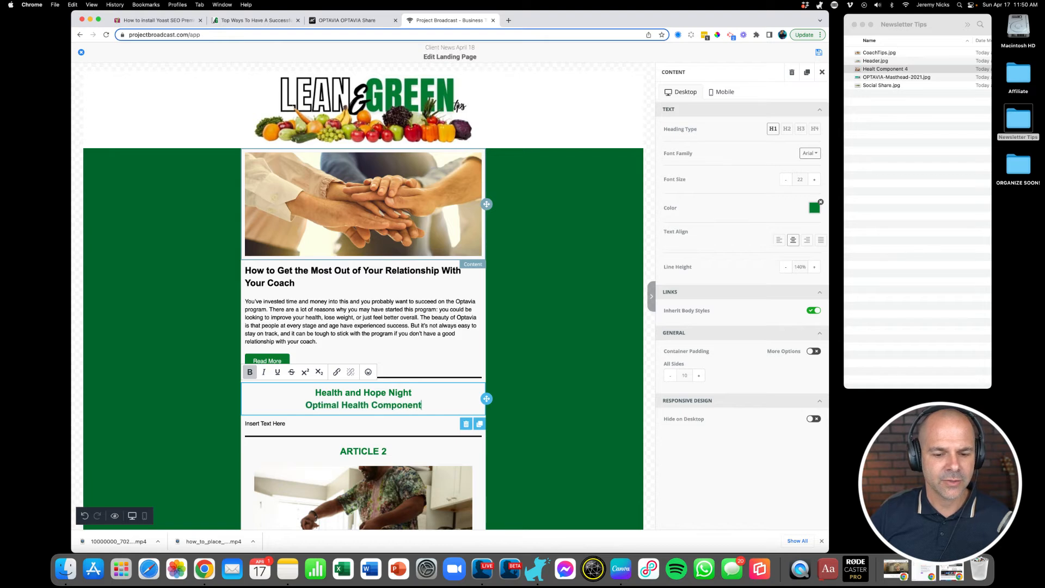
text( #$)
key(BackSpace)
text(4)
key(Return)
text(O)
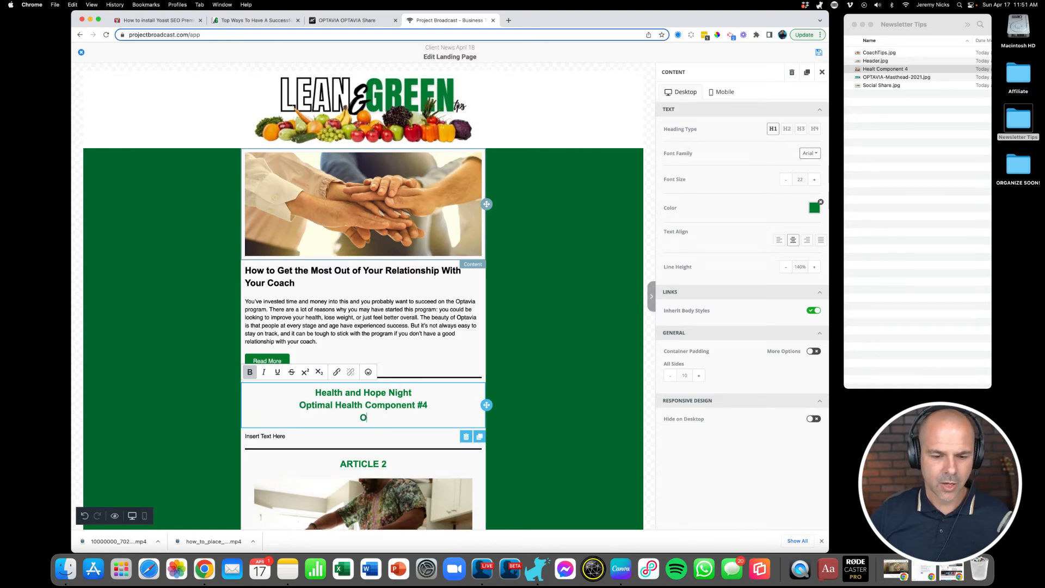
text(ptavia Products and Prog)
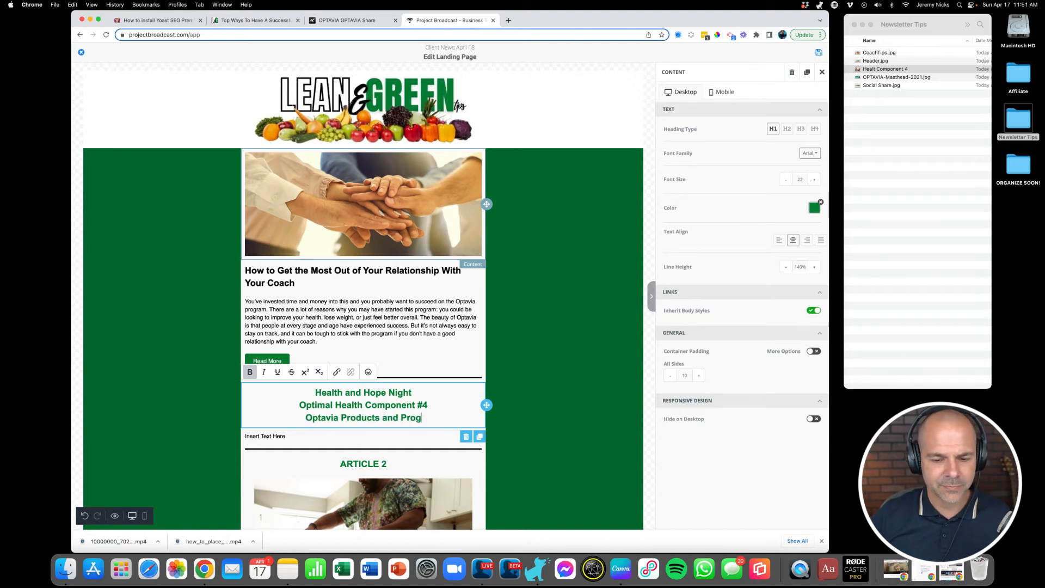
text(rams)
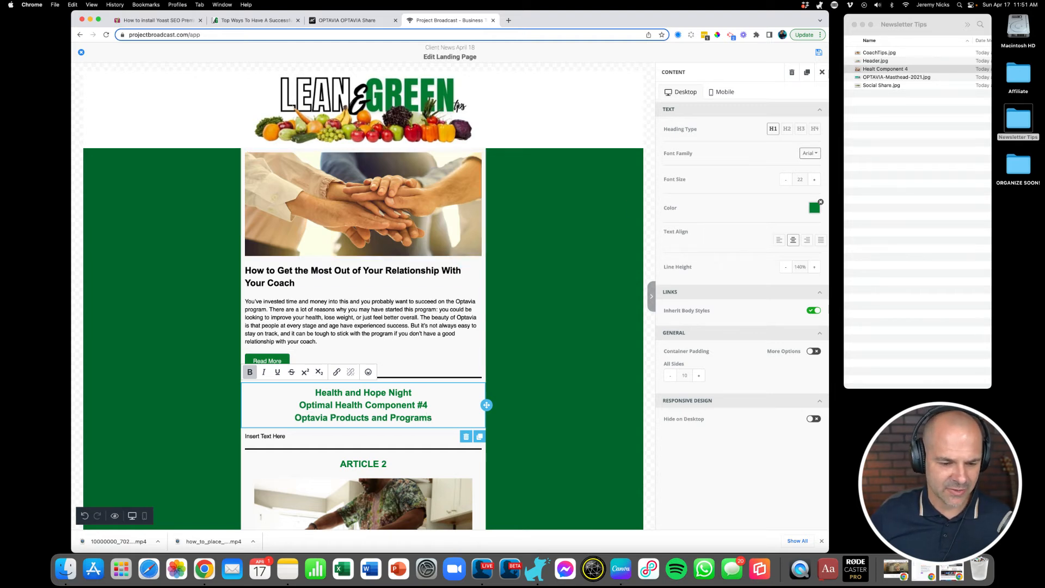
- Left-align the three-line Health and Hope Night heading and set its font size to 26
click(779, 240)
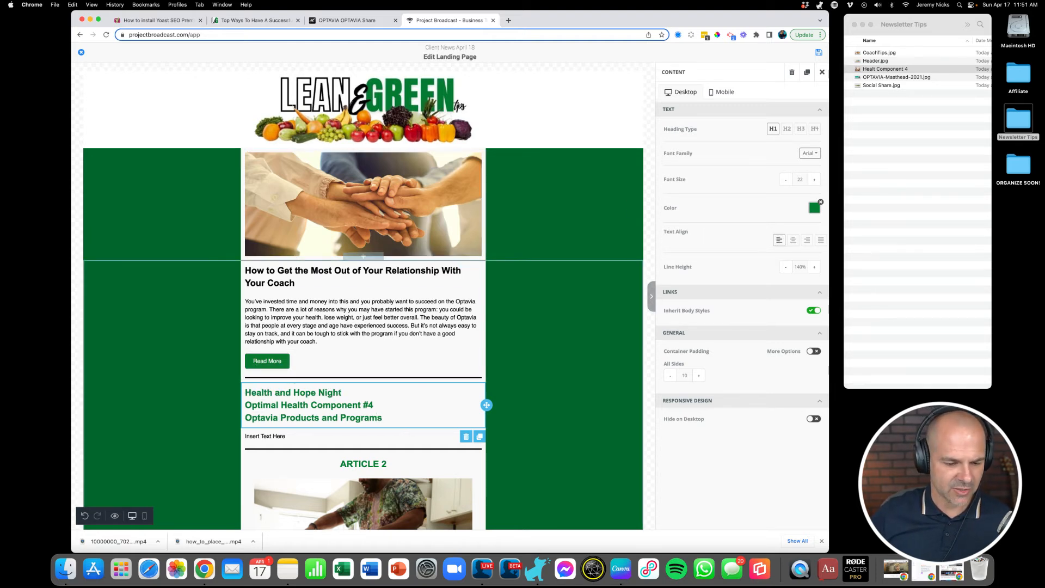
click(363, 405)
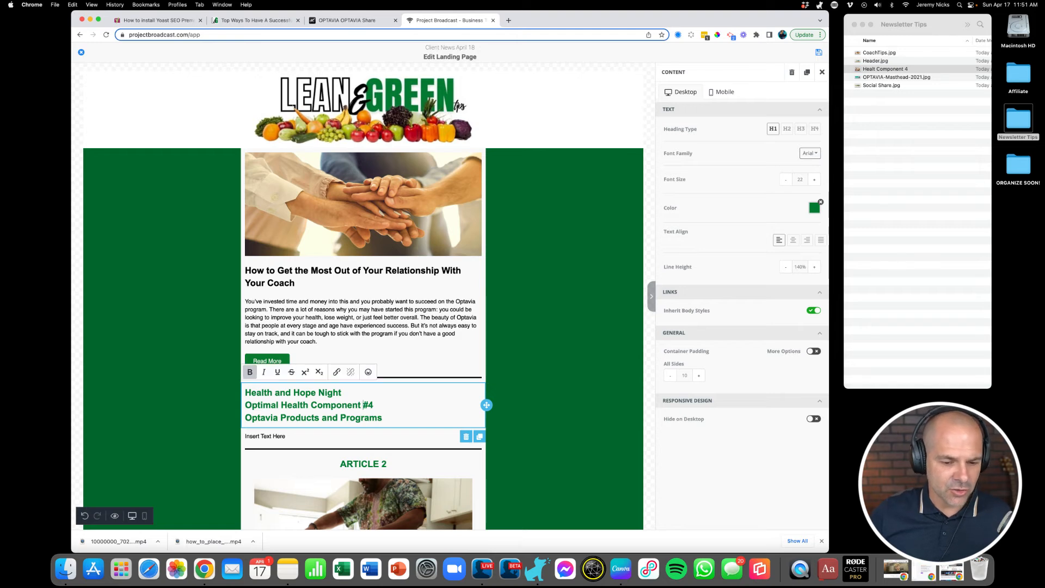
triple_click(294, 393)
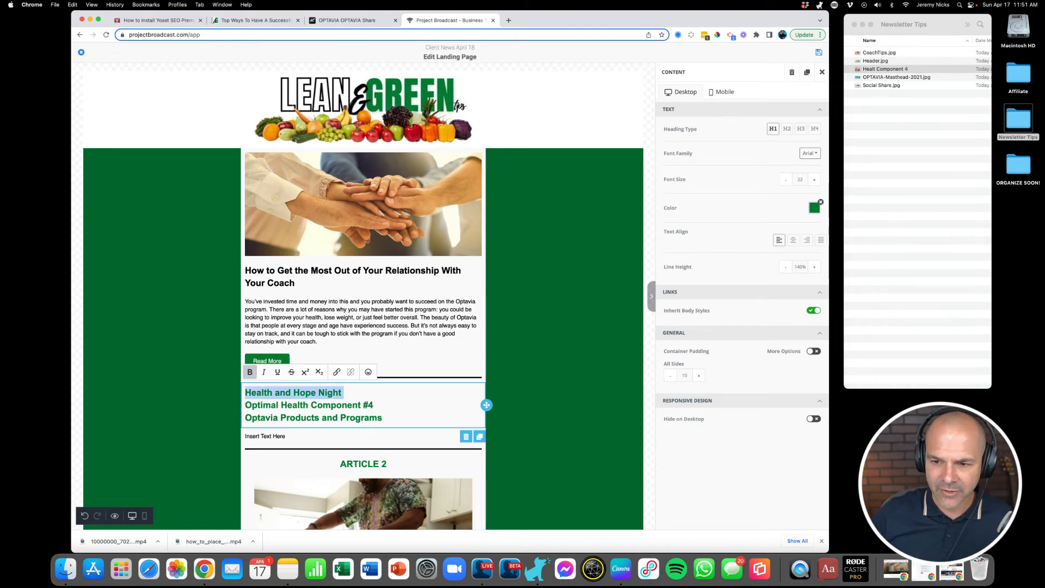
click(814, 180)
click(815, 180)
click(815, 179)
click(815, 179)
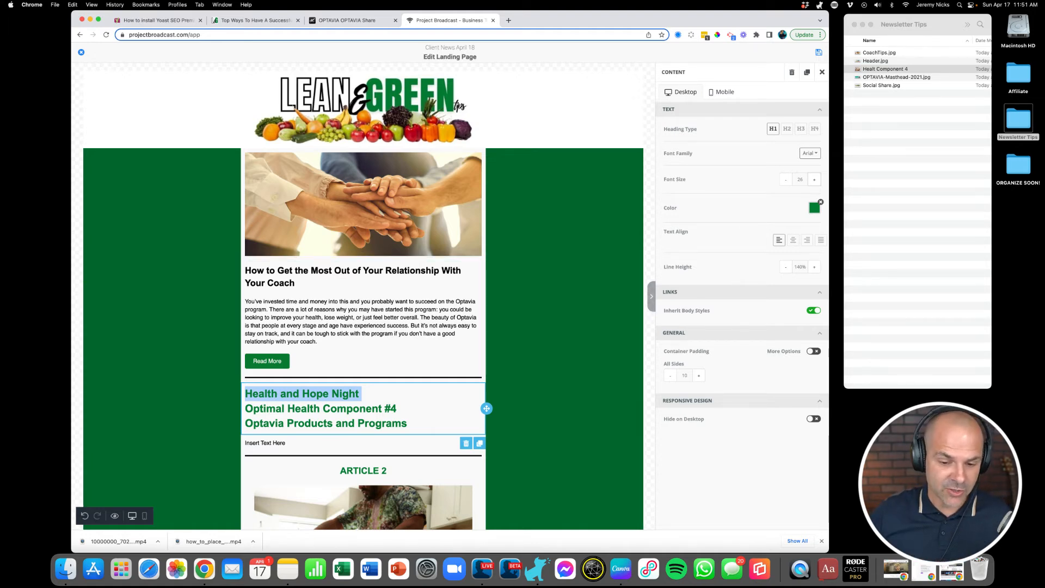
- Duplicate the three-line heading block and cut the original down to "Health and Hope Night"
click(480, 443)
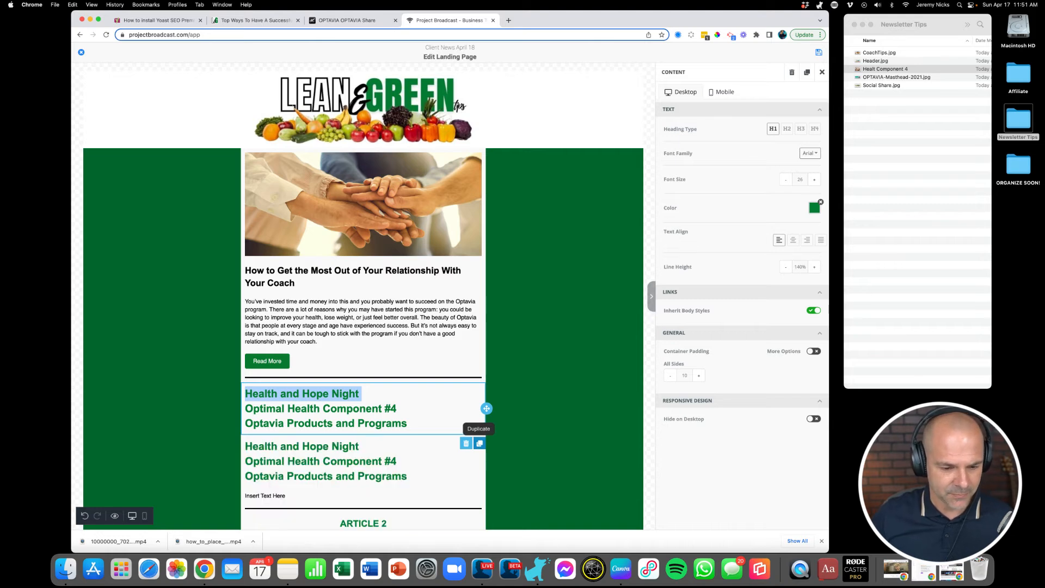
click(369, 423)
drag(407, 423, 246, 409)
key(BackSpace)
key(BackSpace)
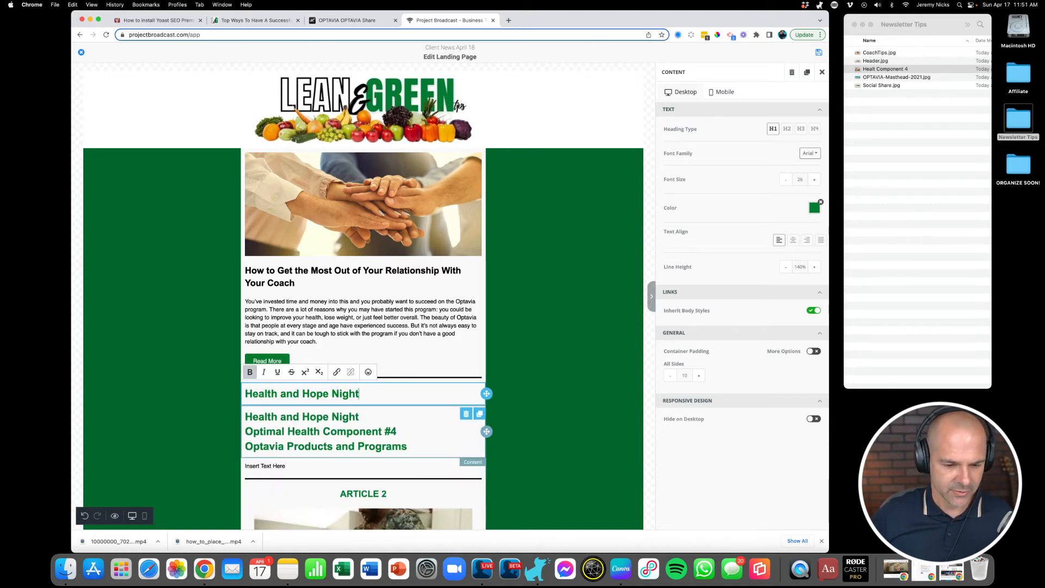
- Set the font size of the single-line "Health and Hope Night" heading to 32
key(super+a)
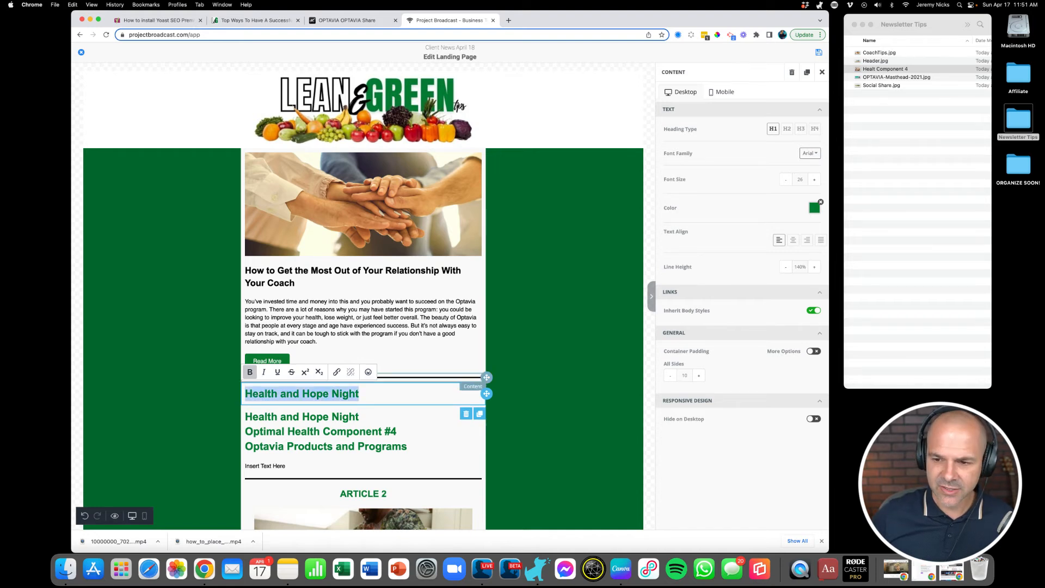
click(814, 180)
click(814, 180)
click(814, 180)
click(814, 180)
click(815, 180)
click(814, 180)
- Delete the "Health and Hope Night" line from the duplicated heading block
click(245, 420)
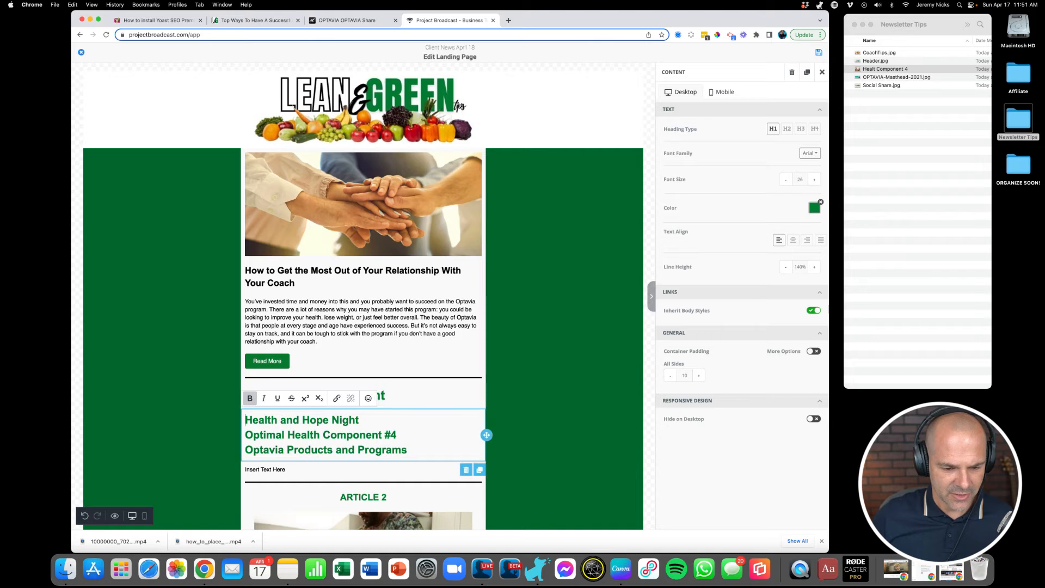
triple_click(360, 420)
key(BackSpace)
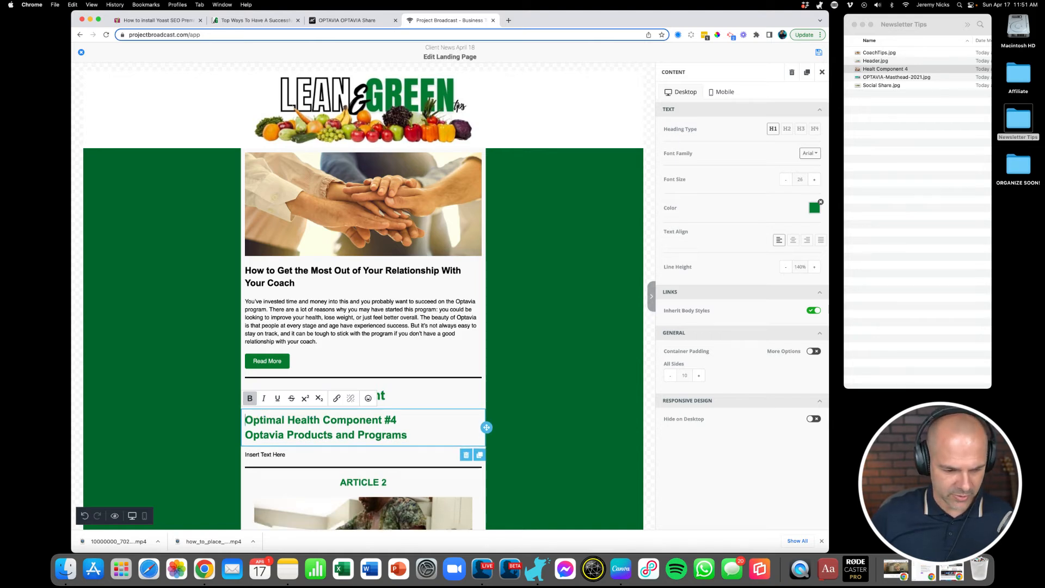
- Change the two-line Optimal Health Component #4 subheading to black (000000) and set its font size to 20
key(super+a)
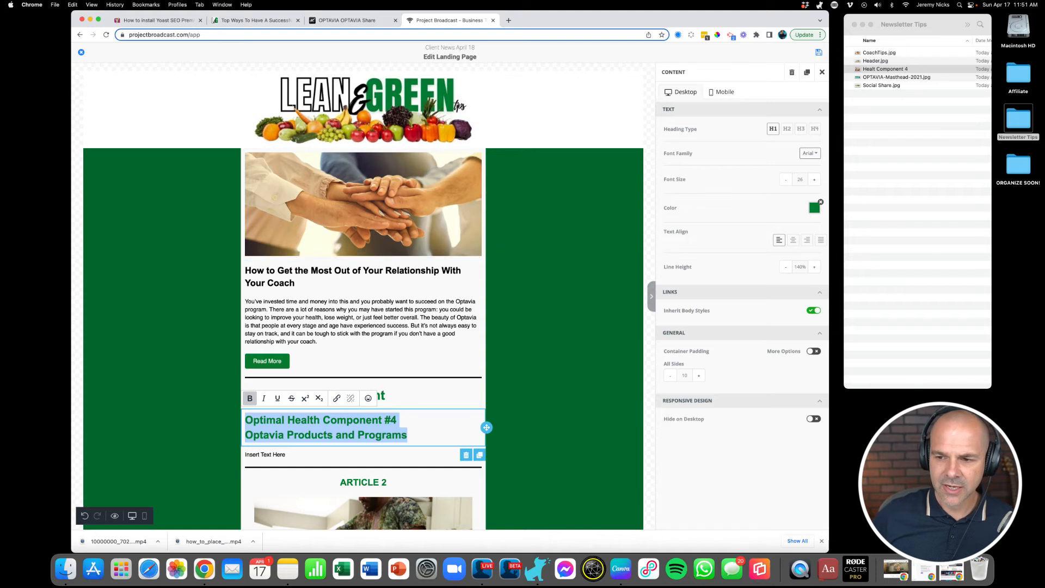
click(814, 208)
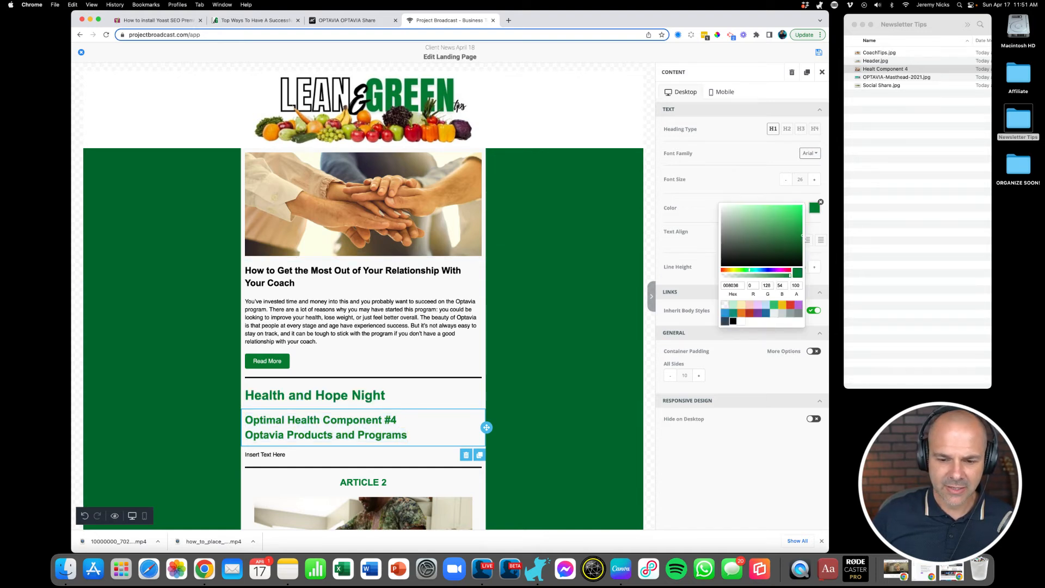
click(733, 321)
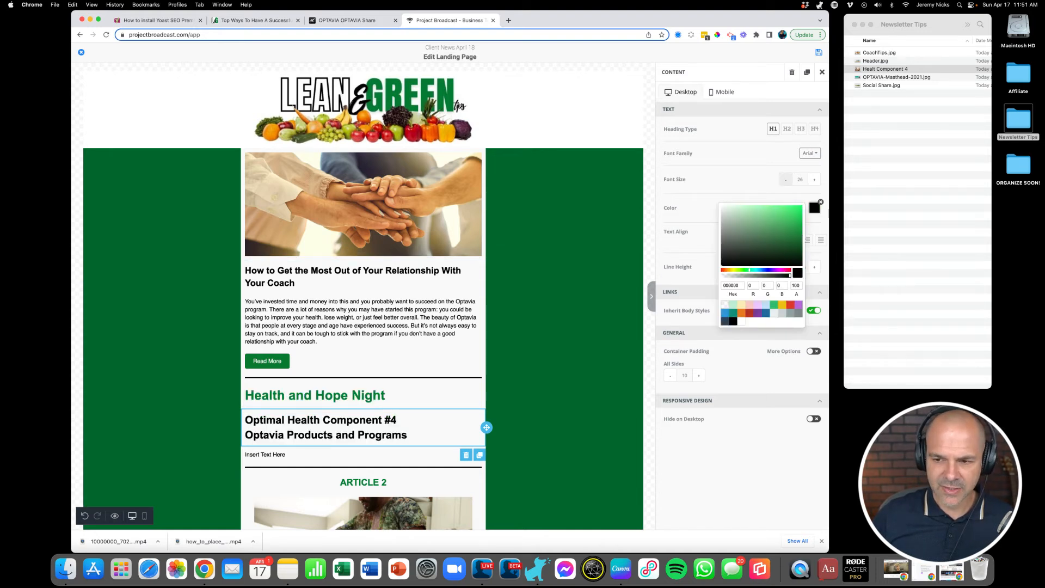
click(785, 180)
click(785, 179)
click(785, 180)
click(786, 180)
click(786, 180)
click(785, 179)
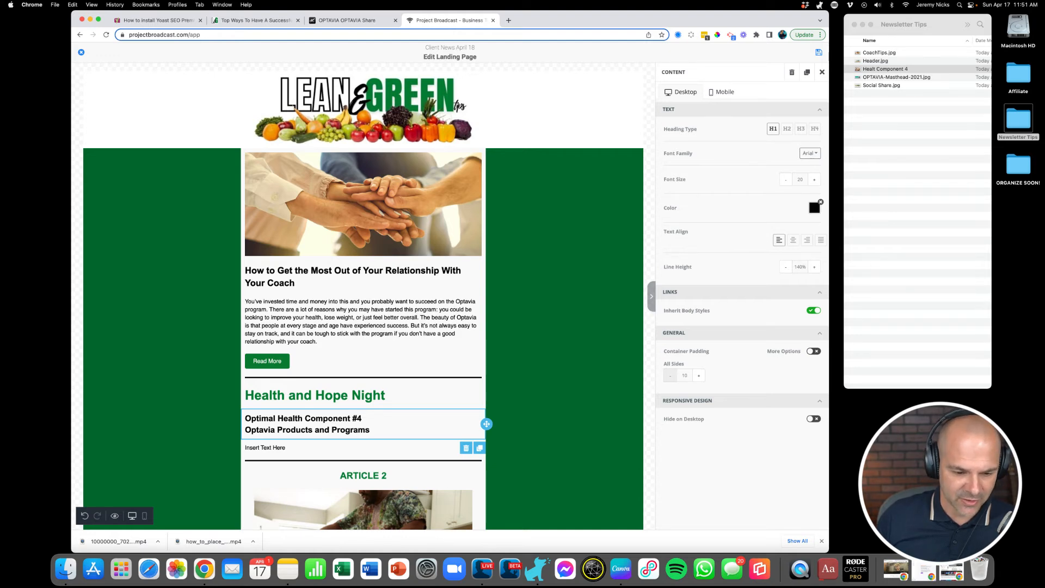
- Set the subheading block's container padding to 8 on all sides
click(670, 376)
click(670, 376)
click(670, 375)
click(670, 375)
click(670, 376)
click(670, 376)
click(670, 376)
click(671, 376)
click(699, 376)
click(699, 376)
click(698, 376)
click(699, 375)
click(699, 375)
click(699, 376)
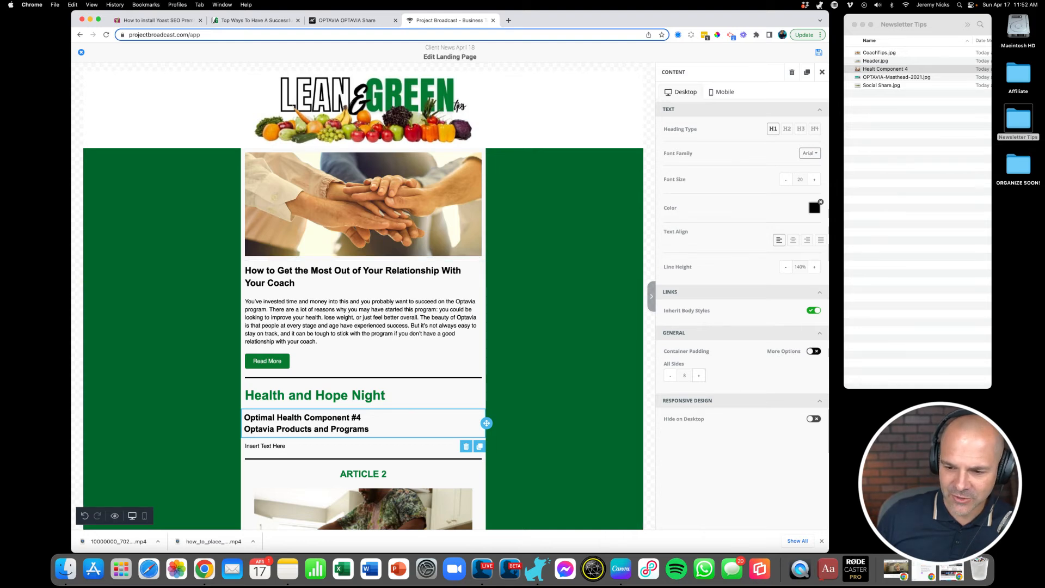
- Enable individual padding for the subheading block and set its top padding to 0
click(814, 352)
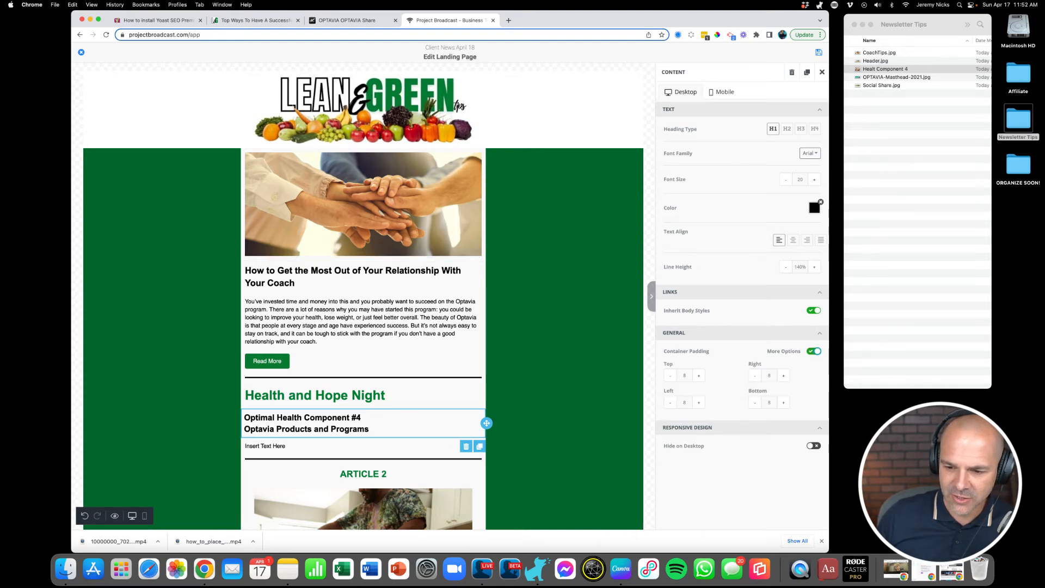
click(670, 376)
click(670, 376)
click(670, 376)
click(670, 376)
click(670, 376)
click(670, 376)
click(670, 376)
click(670, 376)
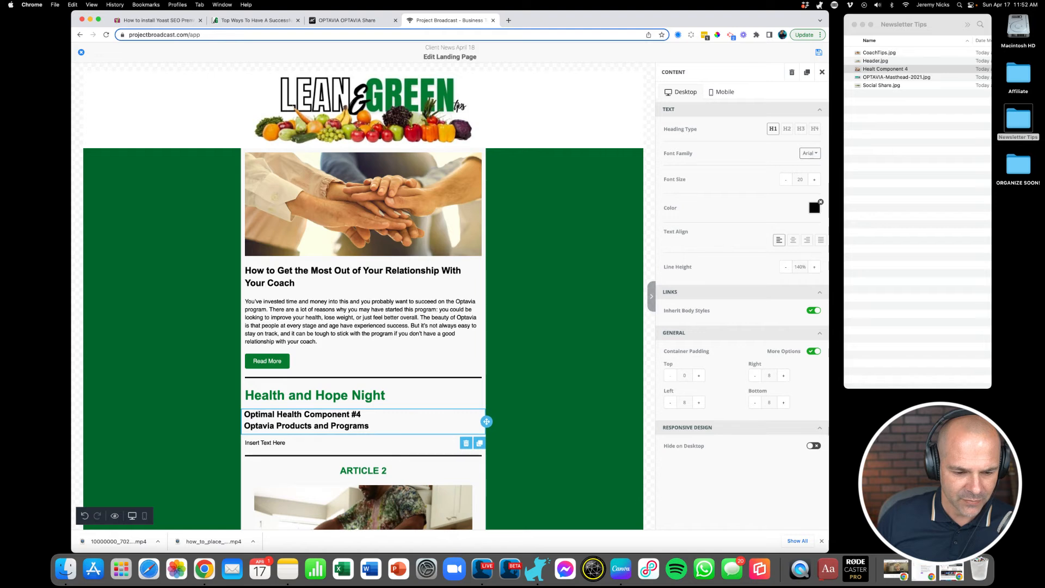
- Enable individual padding for the "Health and Hope Night" heading and set its bottom padding to 0
click(316, 395)
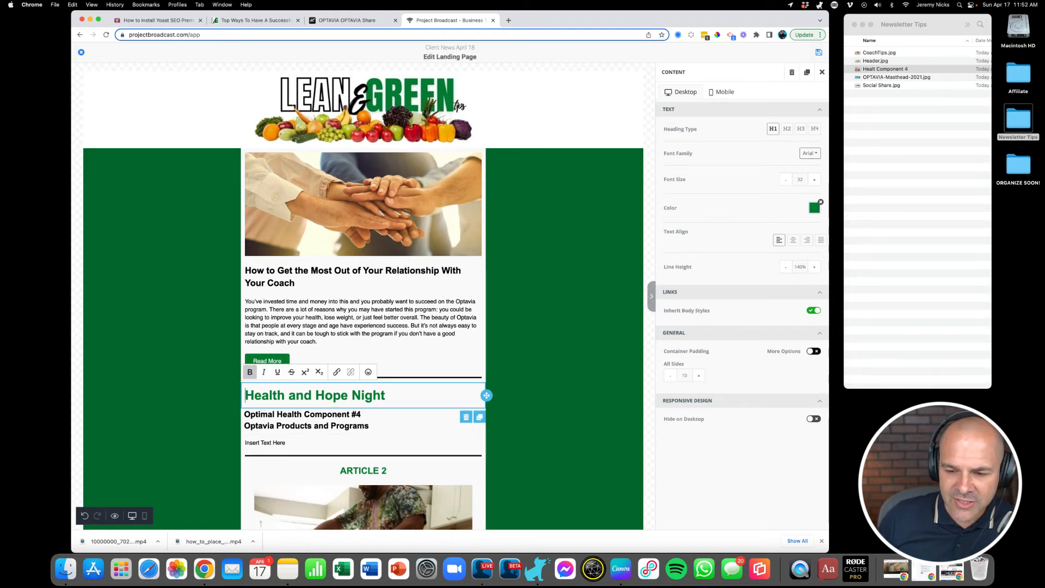
click(813, 351)
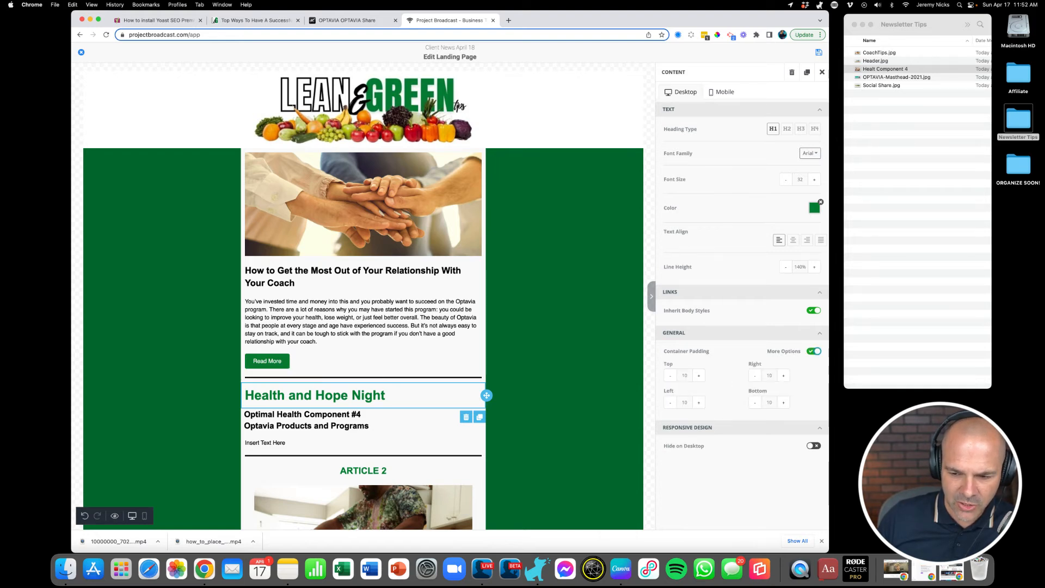
click(755, 403)
click(754, 403)
click(755, 402)
click(755, 402)
click(755, 402)
click(755, 402)
click(755, 403)
click(755, 403)
click(755, 402)
click(755, 403)
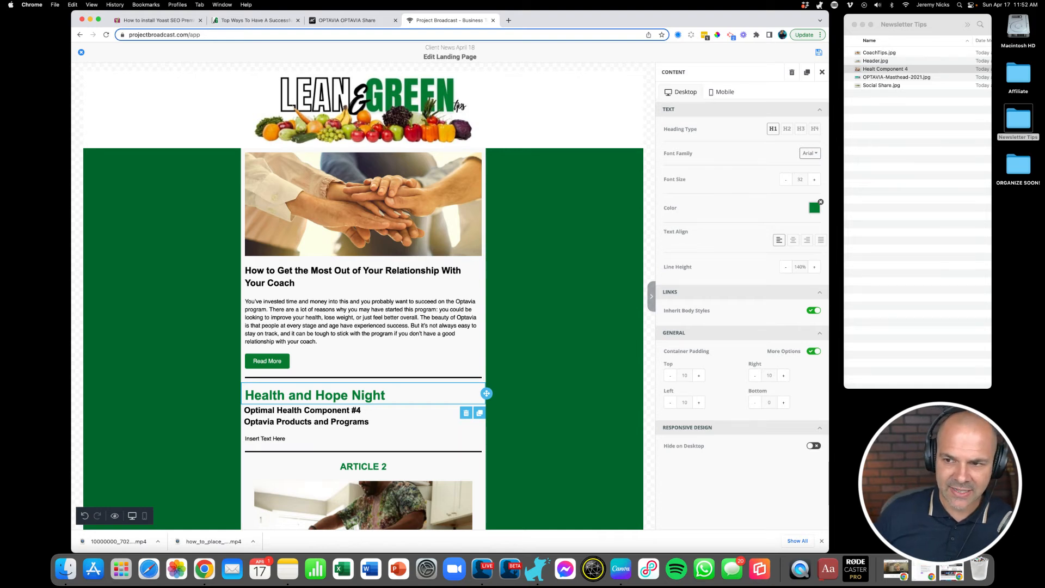
- Add a new Text block below the subheading and delete the old "Insert Text Here" block
click(822, 72)
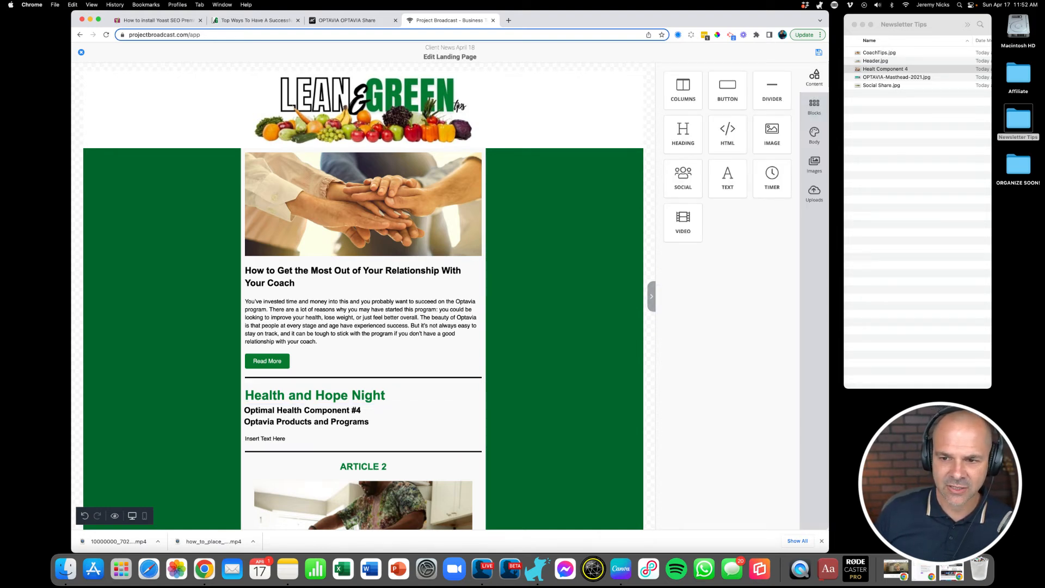
mouse_move(727, 177)
mouse_down()
mouse_move(530, 220)
mouse_move(339, 413)
mouse_move(335, 434)
mouse_up()
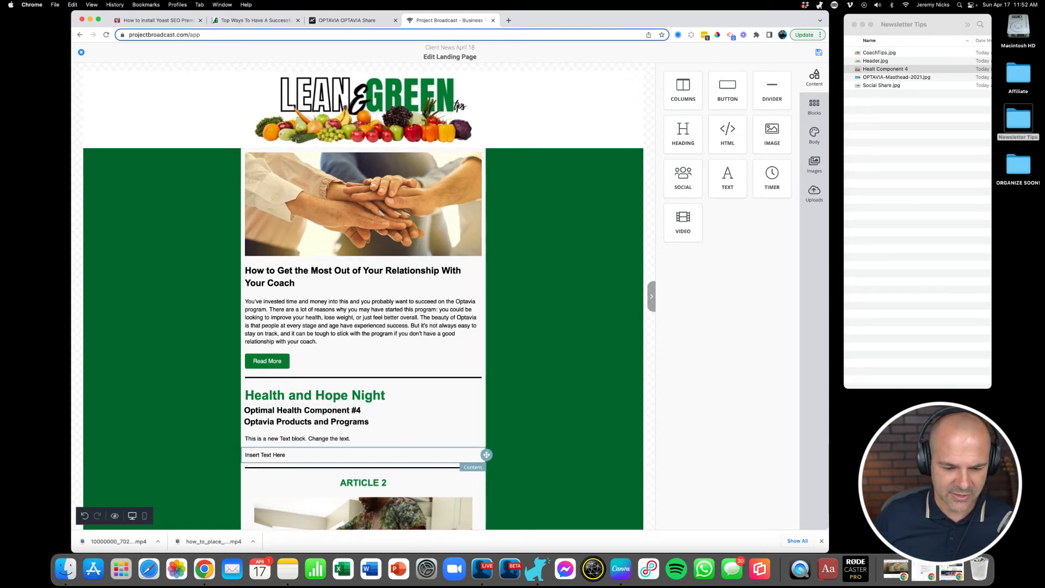
click(363, 455)
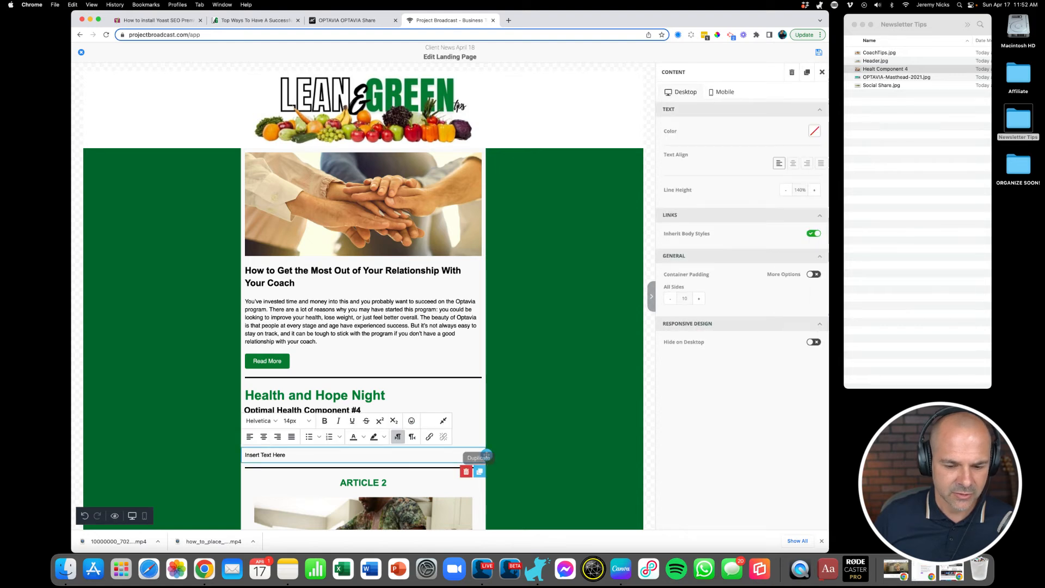
click(466, 470)
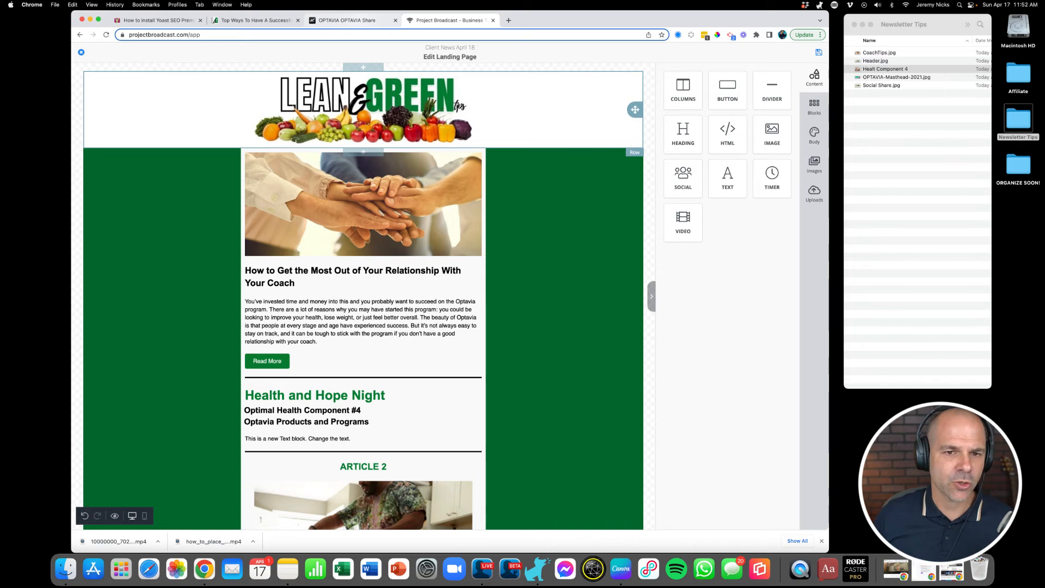
- Switch to OPTAVIA Share and copy the Health and Hope Night article body through "which plan is best for them!"
click(348, 20)
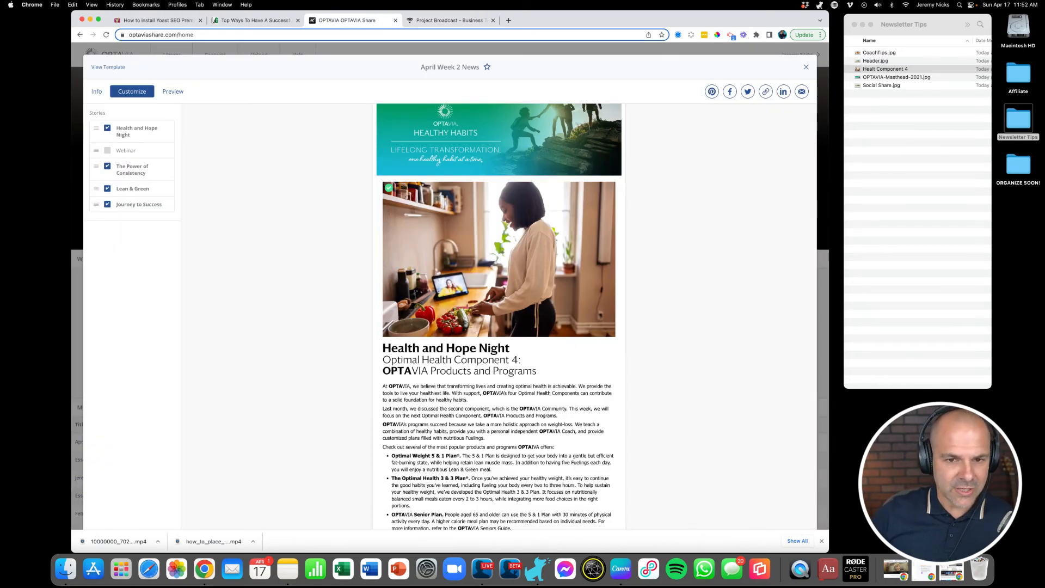
scroll(499, 313, down, 4)
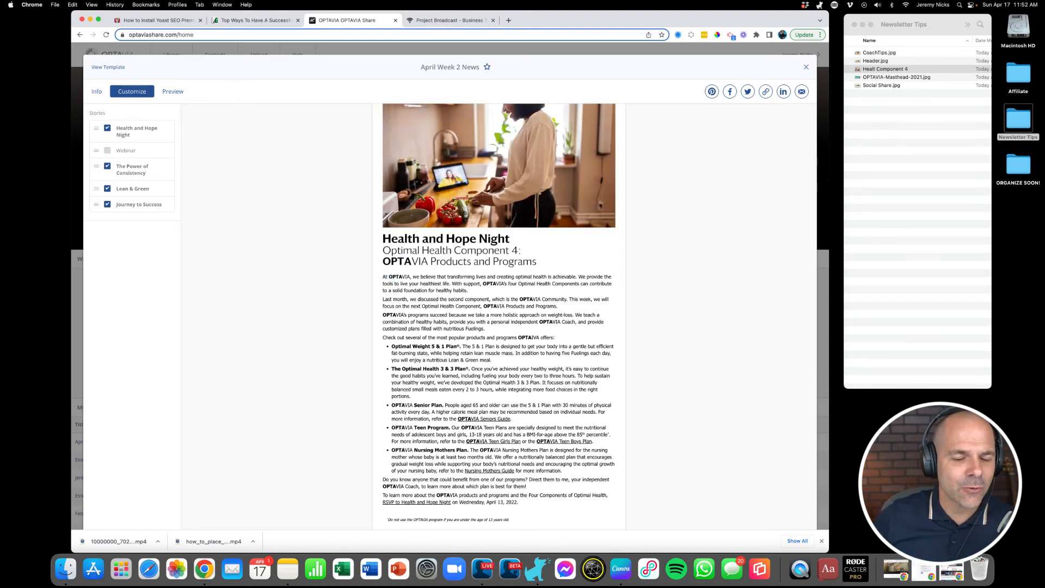
drag(383, 276, 526, 486)
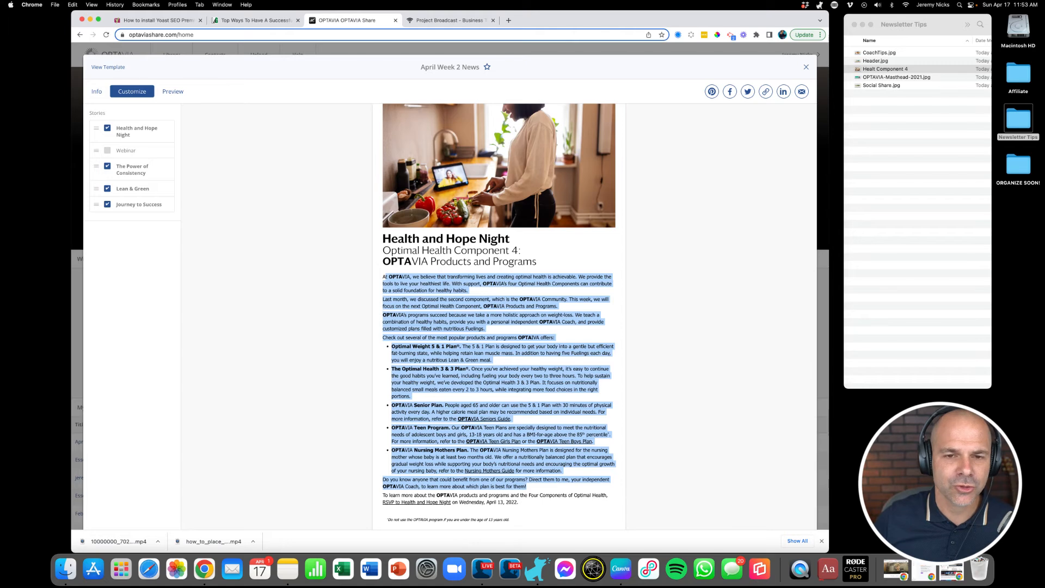
- Back in Project Broadcast, replace the new text block's placeholder with the copied article, joining the split opening word into "At"
click(449, 20)
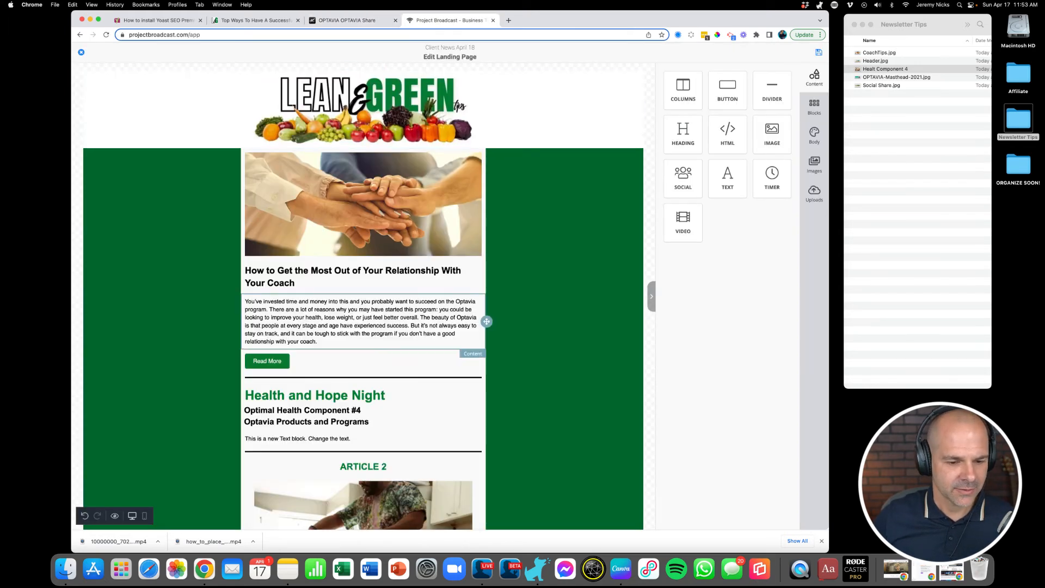
click(274, 438)
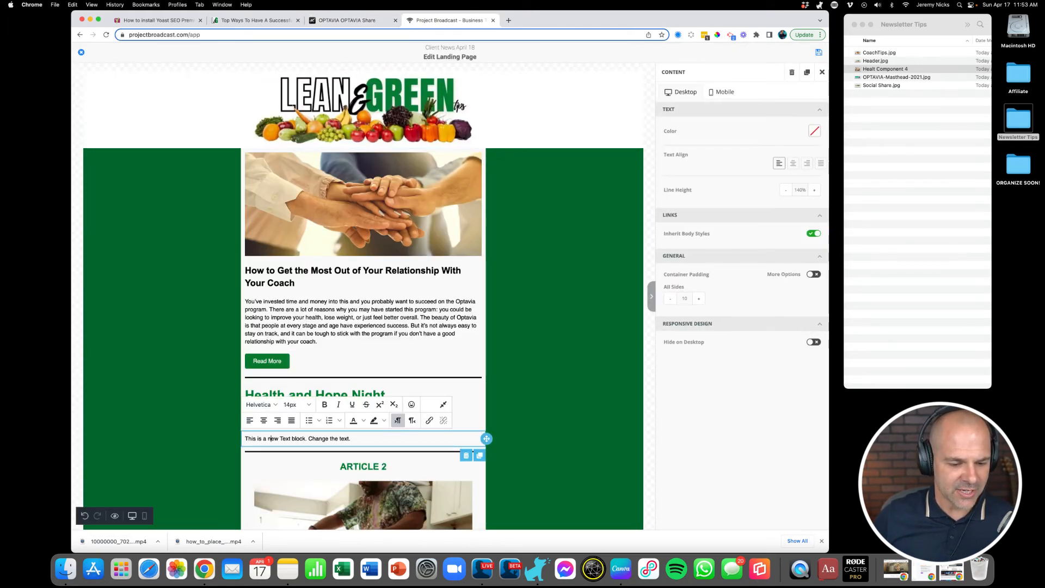
triple_click(273, 438)
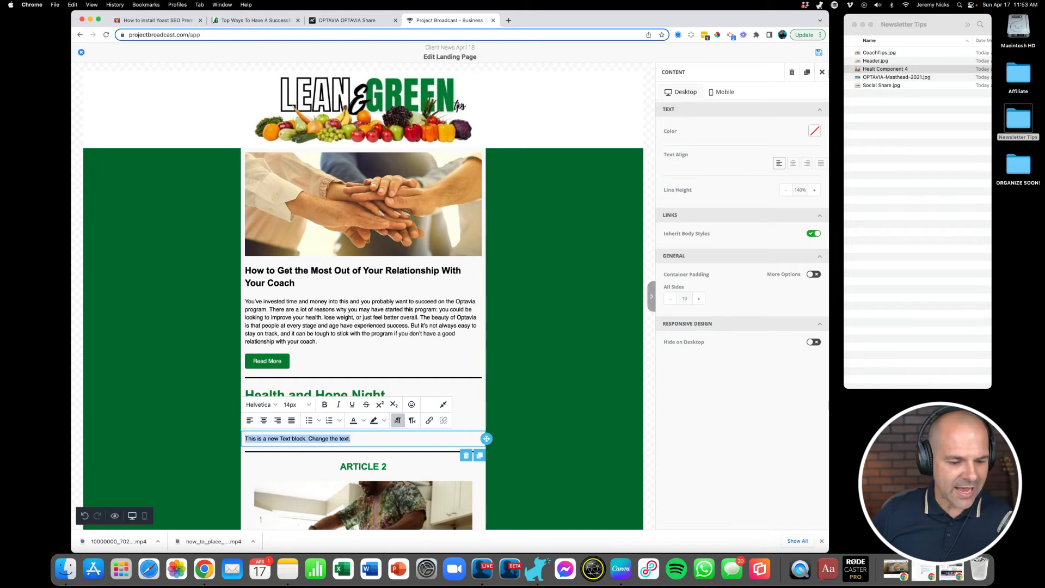
text(A)
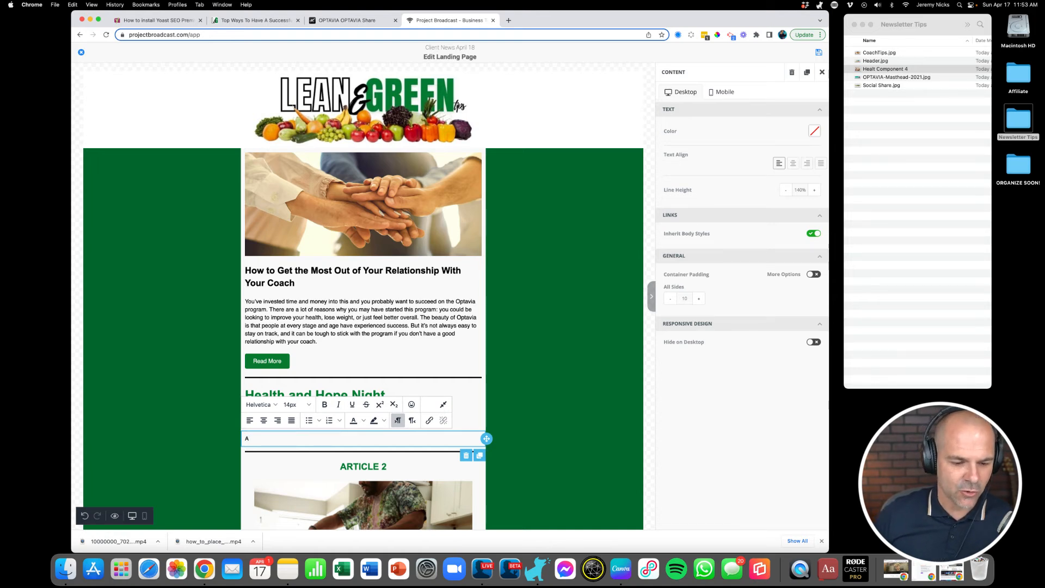
key(super+v)
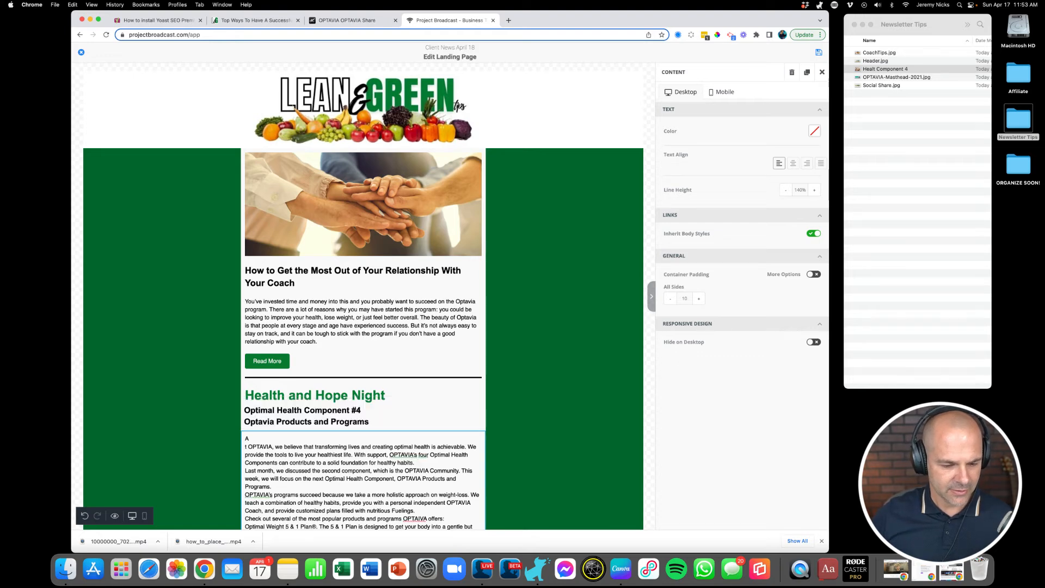
click(247, 447)
key(BackSpace)
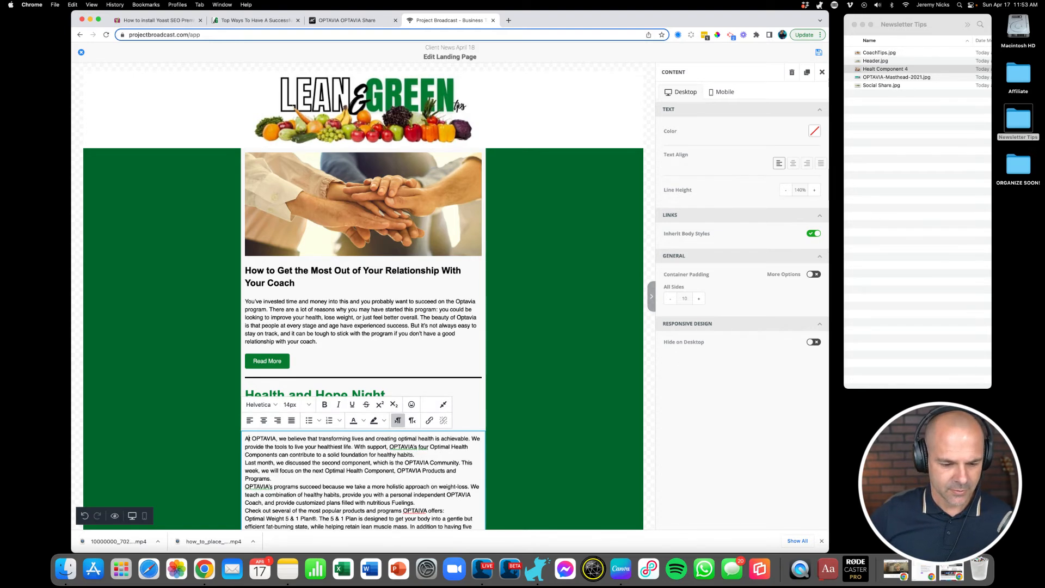
- Compare the pasted text with the OPTAVIA Share original and insert a blank line before "Check out several of the most popular products"
scroll(363, 294, down, 10)
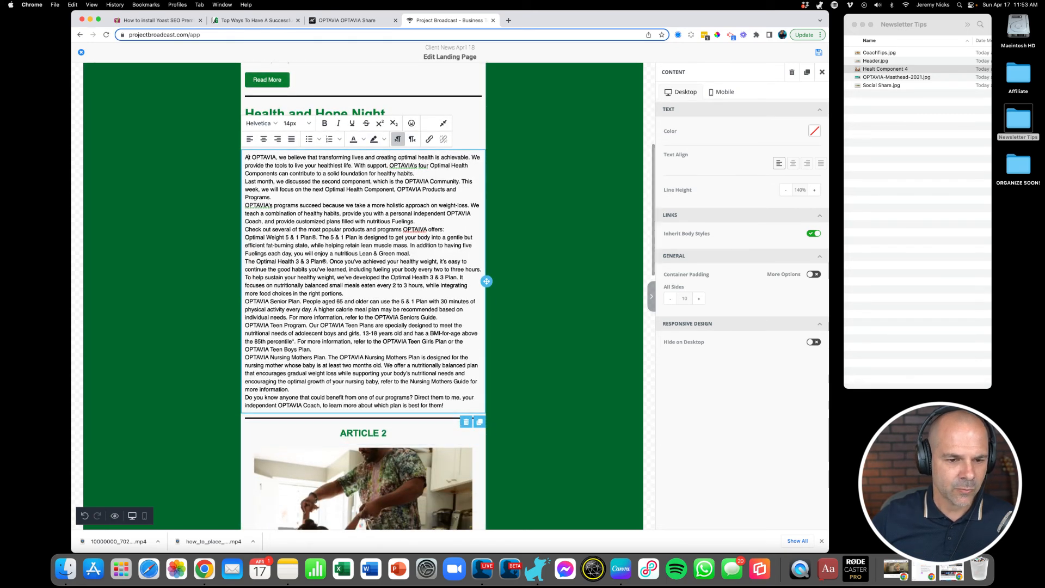
scroll(363, 294, down, 1)
scroll(363, 293, down, 1)
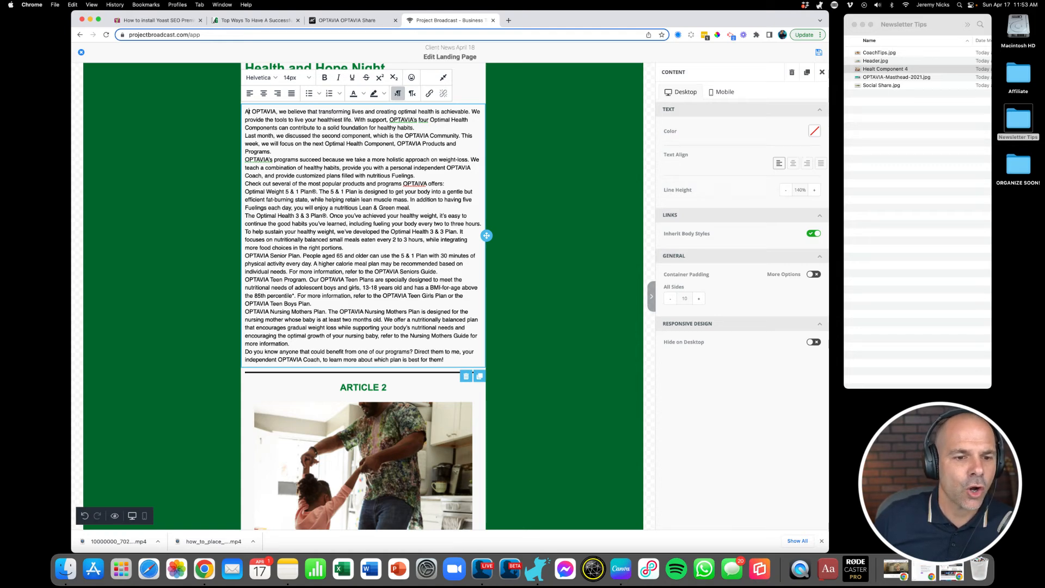
key(ctrl+shift+Tab)
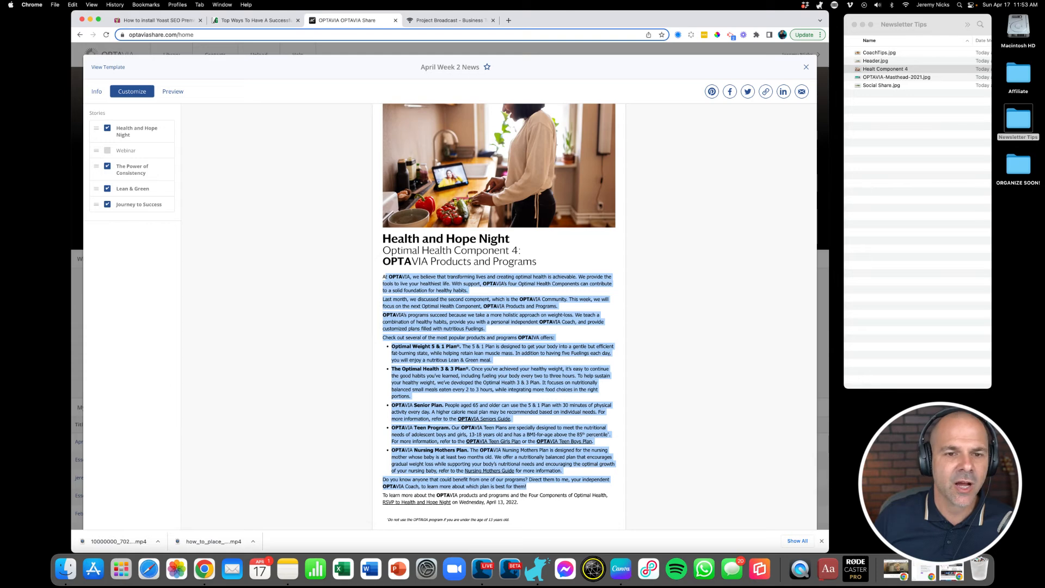
click(451, 20)
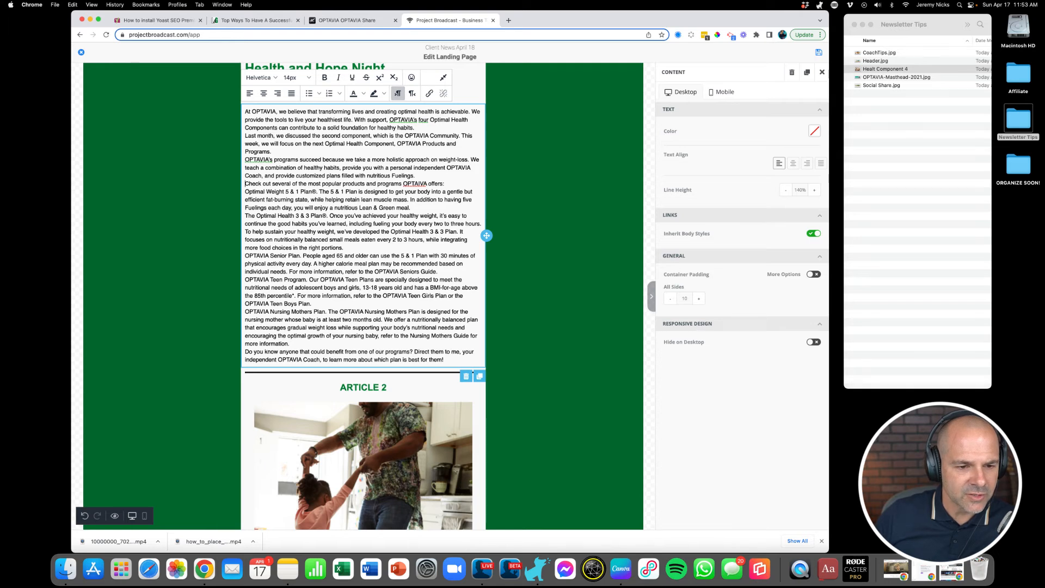
key(Return)
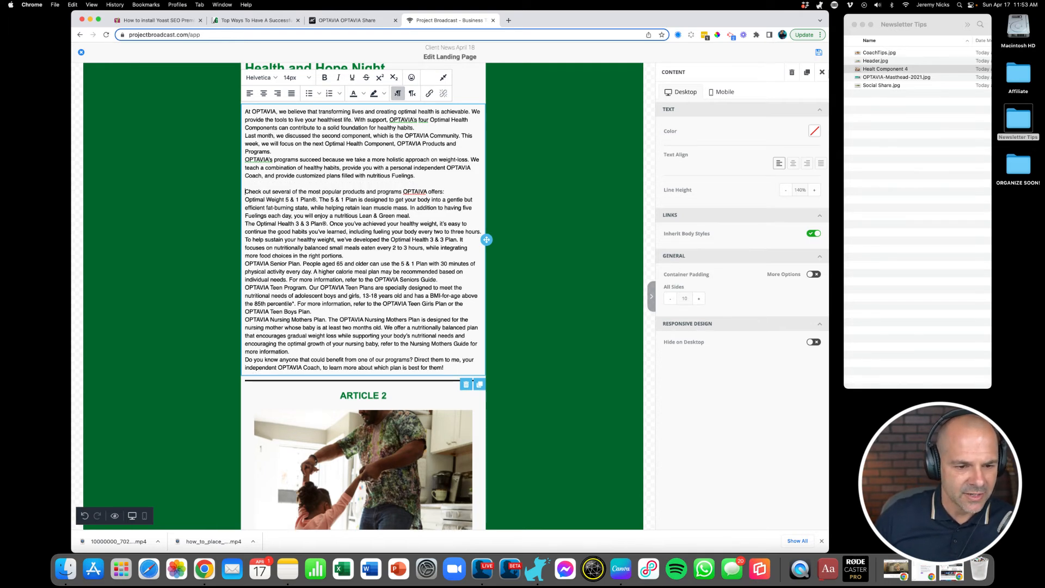
- Bold "Optimal Weight 5 & 1 Plan®." and redo the line break between its paragraph and the Optimal Health 3 & 3 Plan
drag(246, 200, 317, 200)
key(super+b)
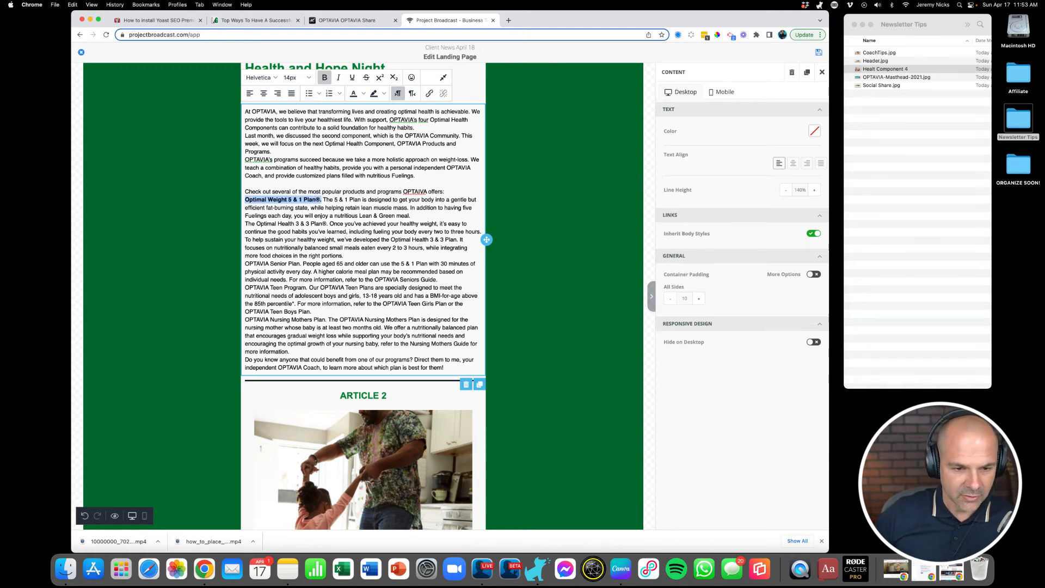
click(411, 217)
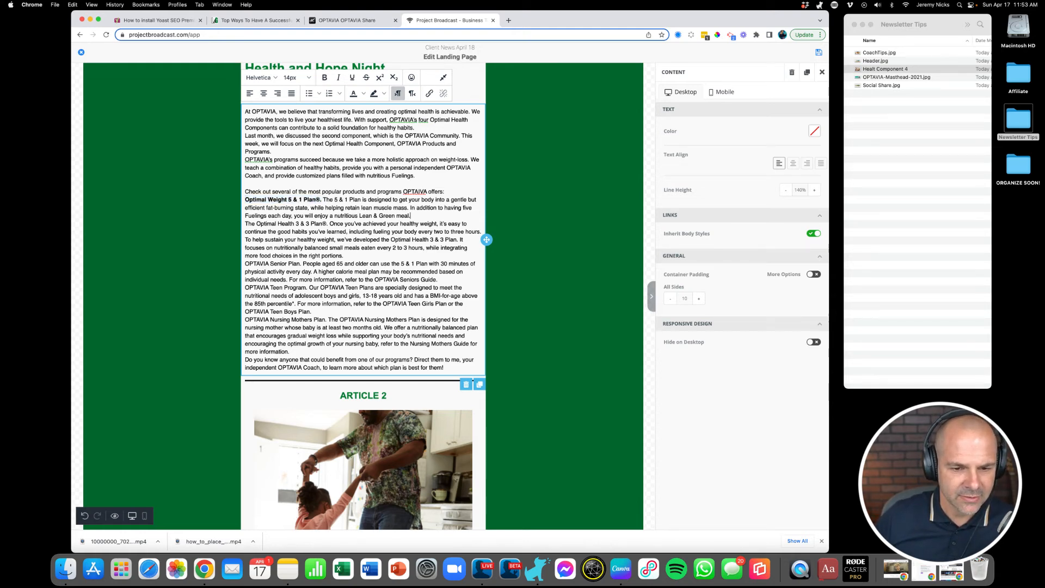
key(Return)
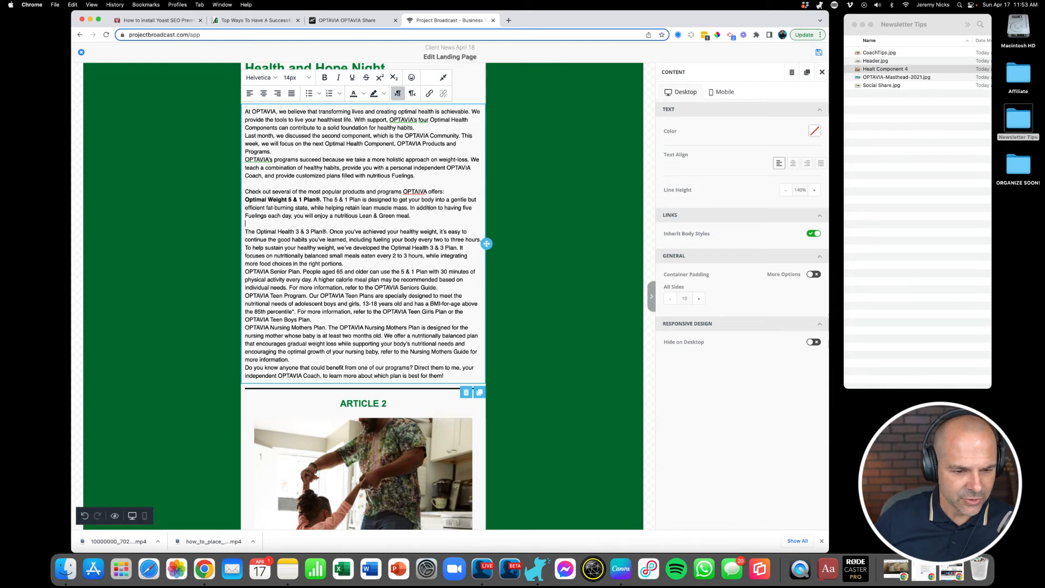
key(BackSpace)
key(BackSpace)
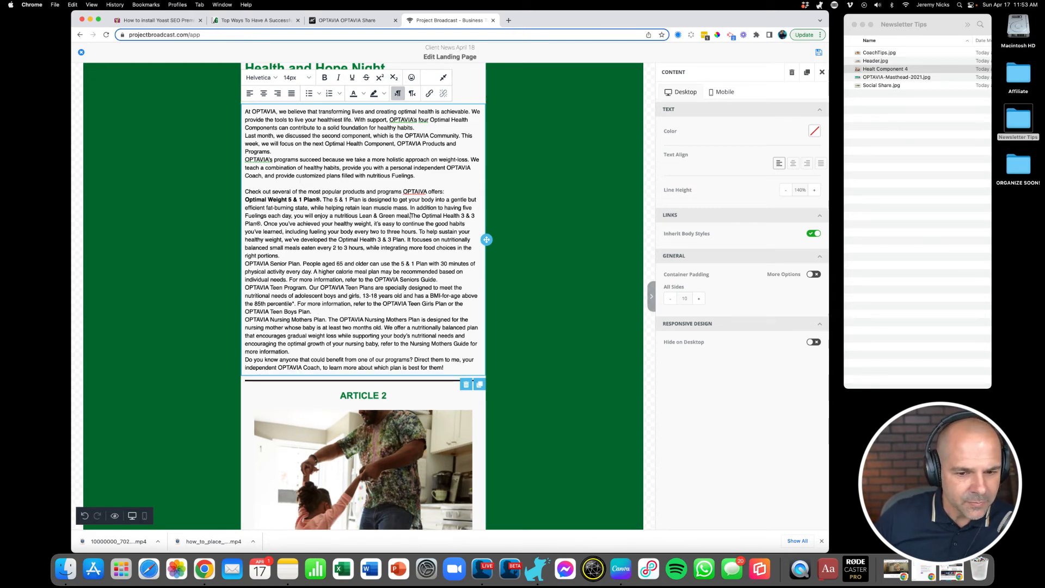
key(Return)
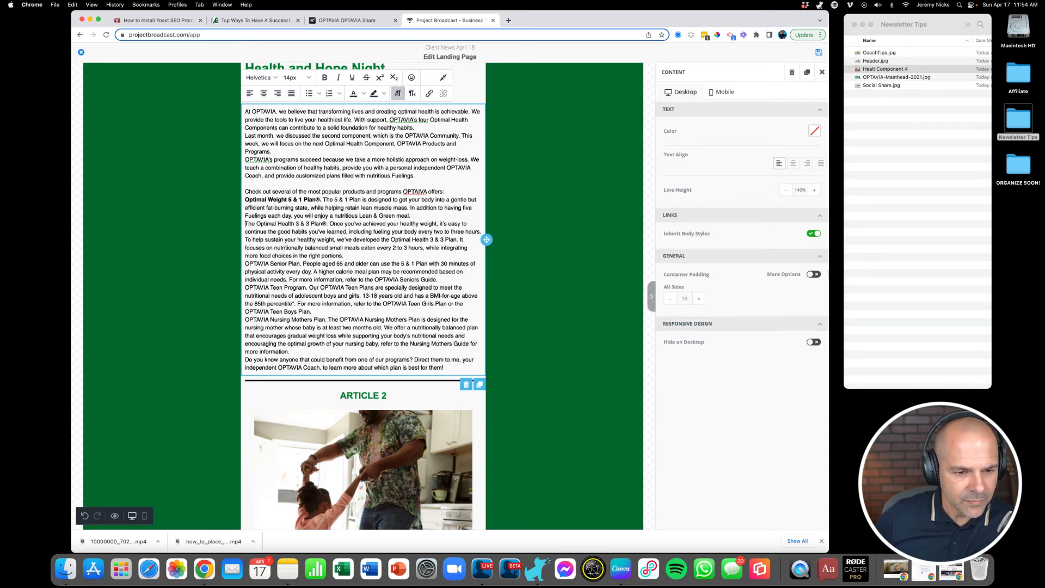
- Bold the lead-in names "The Optimal Health 3 & 3 Plan®" and "OPTAVIA Senior Plan." in the article text
drag(245, 224, 327, 224)
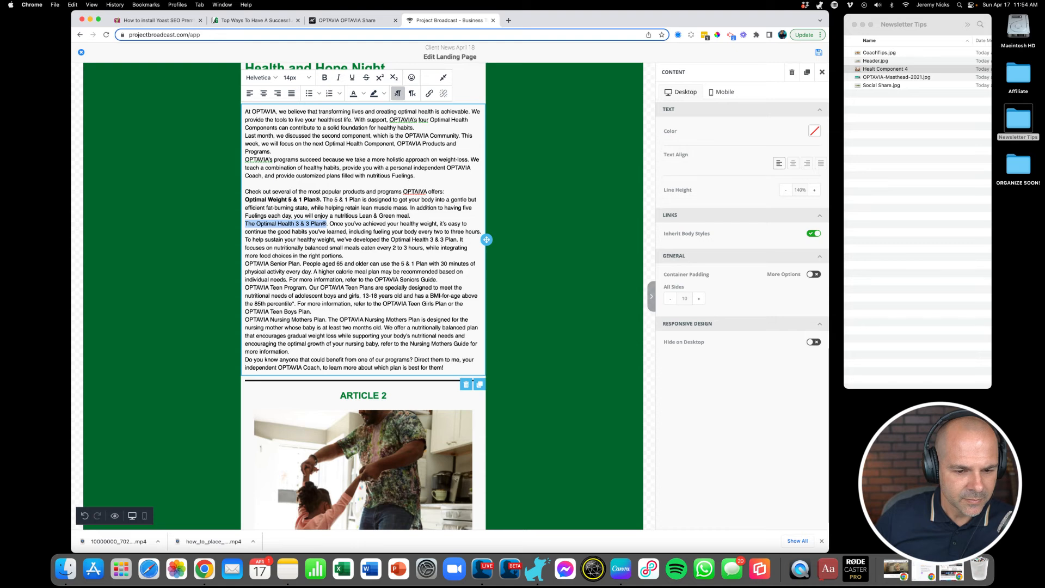
key(super+b)
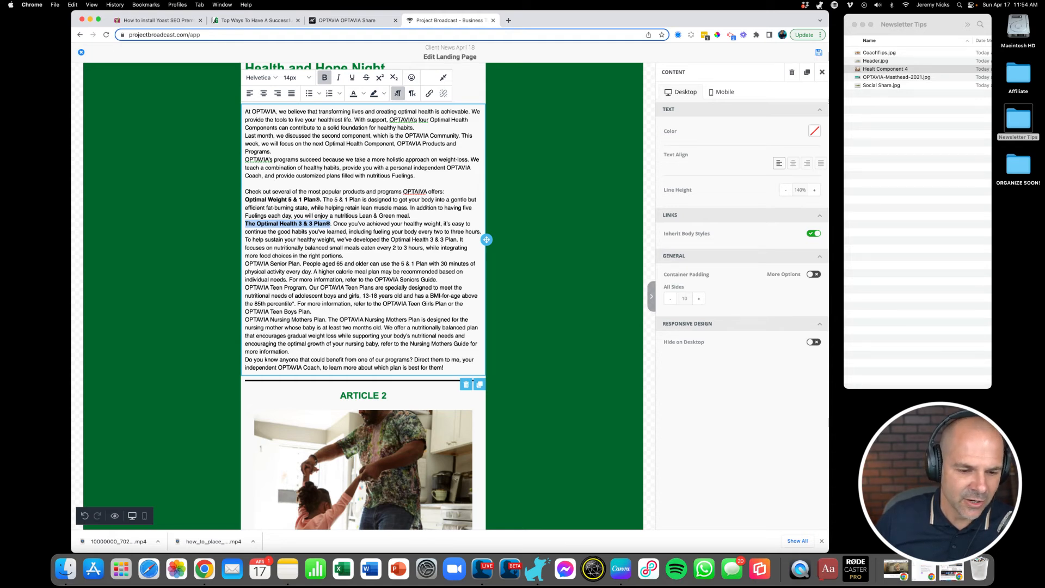
drag(245, 263, 303, 263)
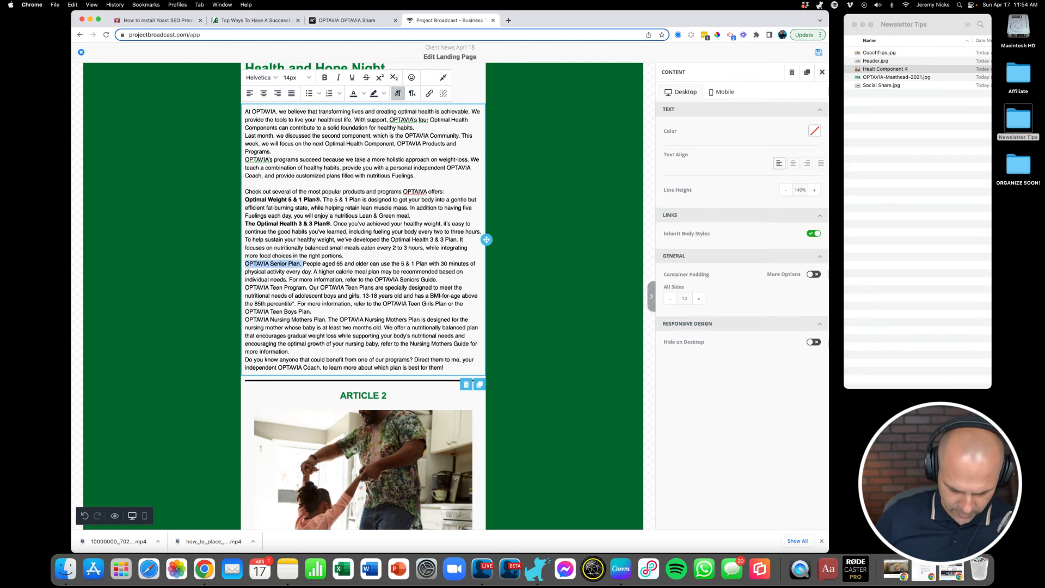
key(super+b)
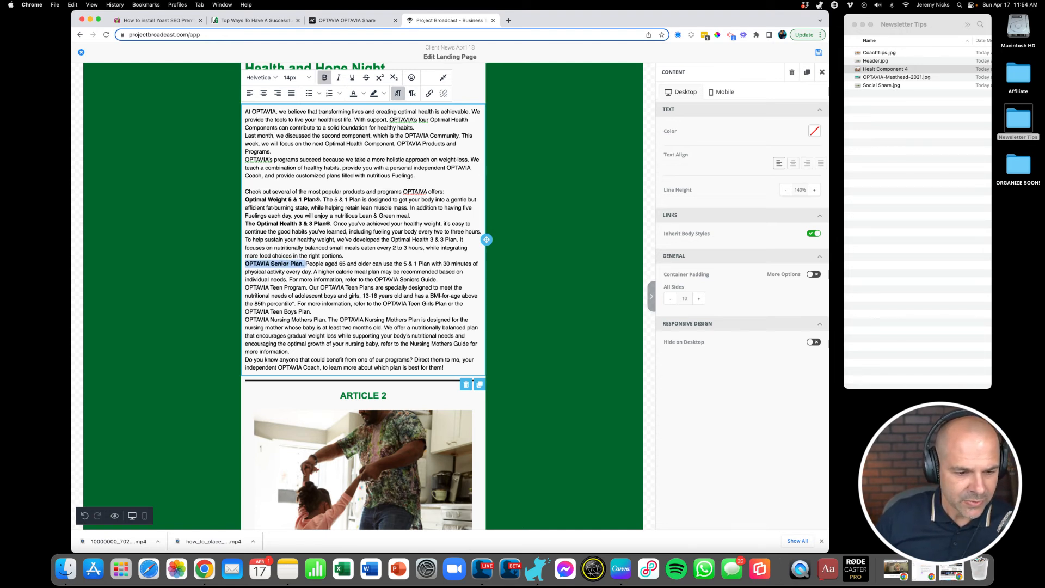
- Bold the lead-in name "OPTAVIA Teen Program." including its period
drag(245, 288, 307, 287)
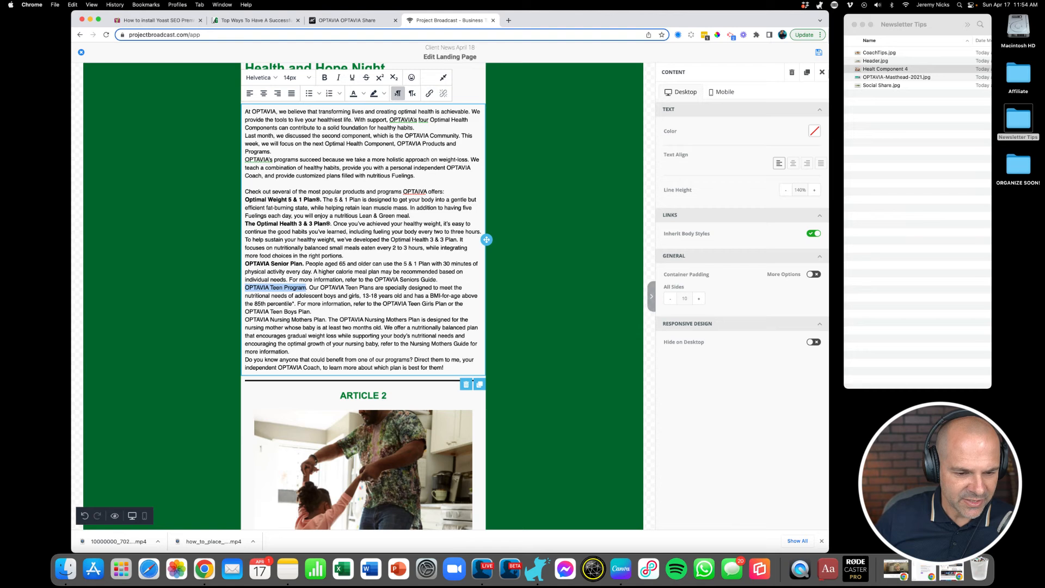
key(super+b)
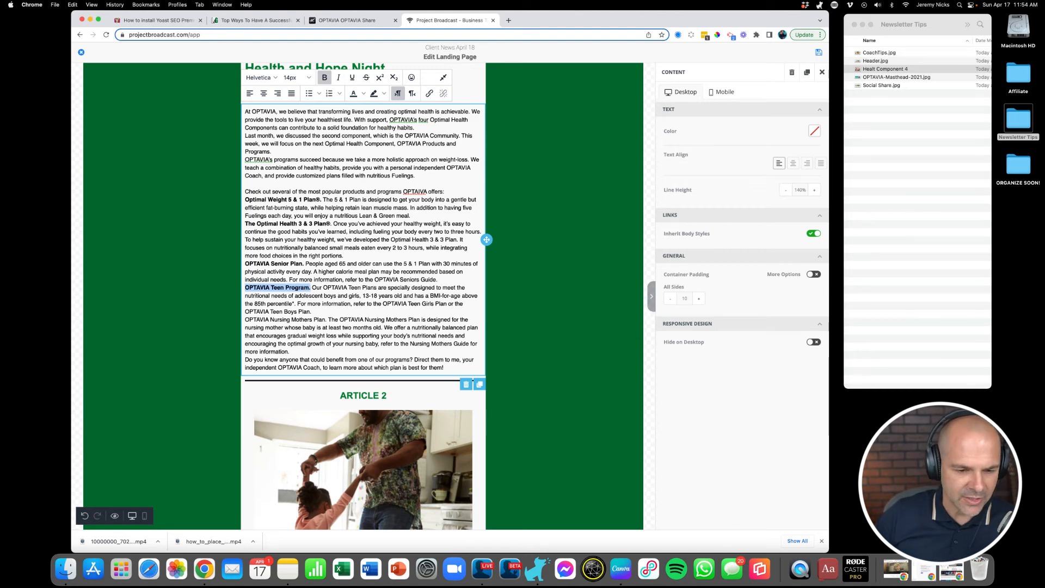
key(super+b)
click(245, 288)
drag(309, 287, 245, 287)
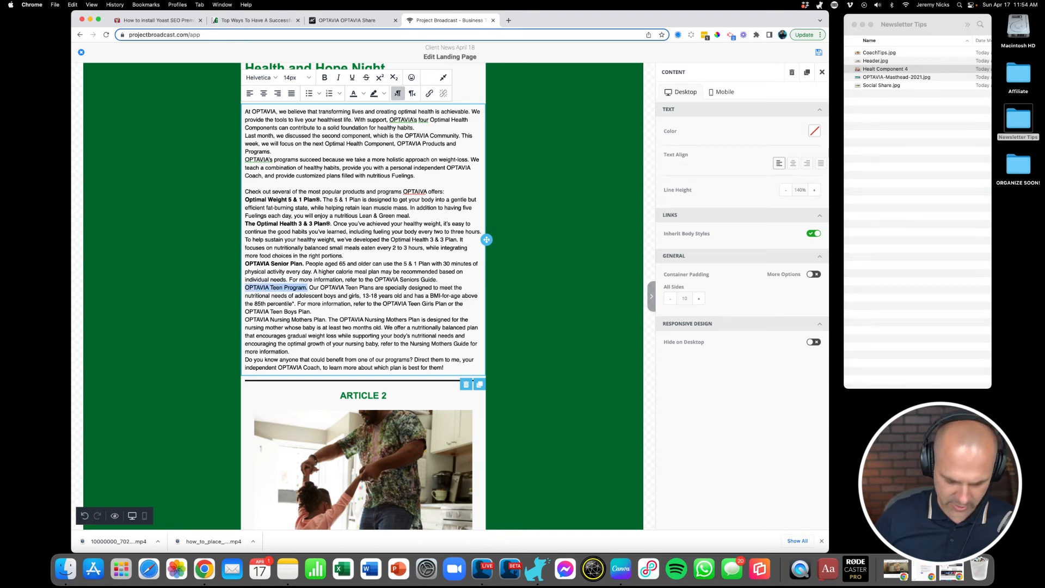
key(super+b)
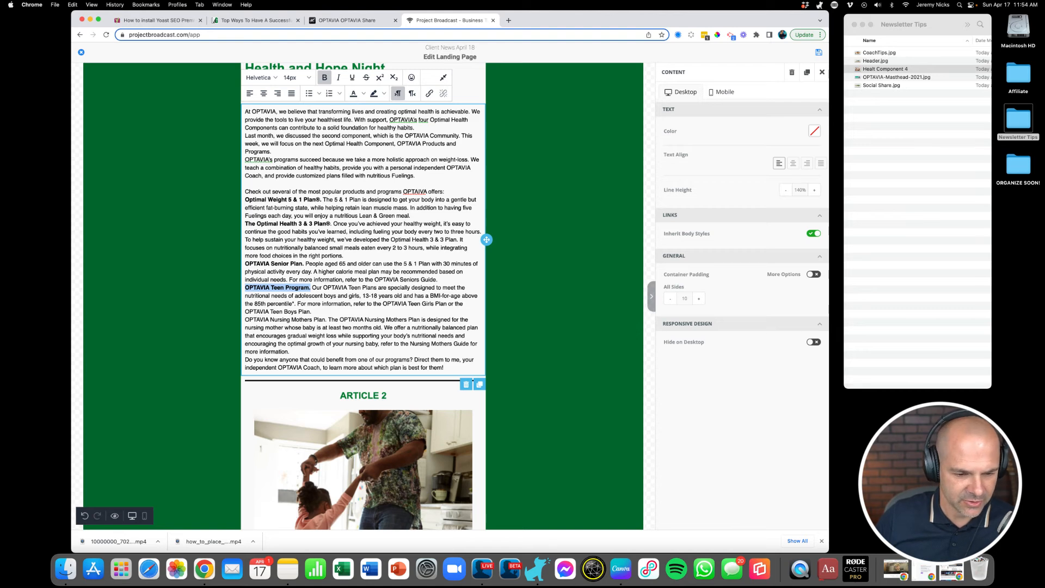
- Bold the lead-in name "OPTAVIA Nursing Mothers Plan." at the start of its paragraph
drag(245, 312, 312, 311)
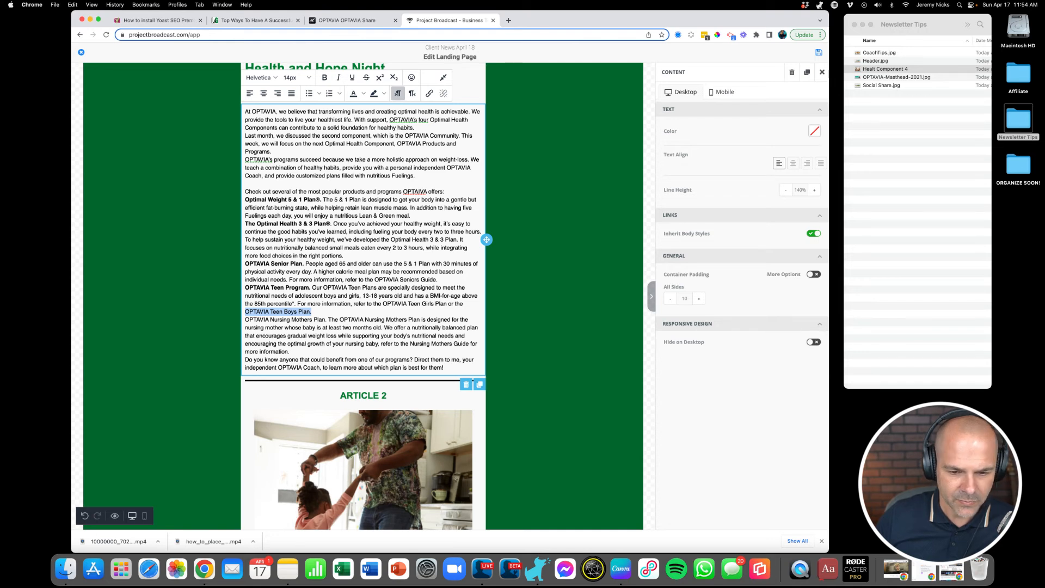
click(312, 312)
drag(245, 320, 326, 319)
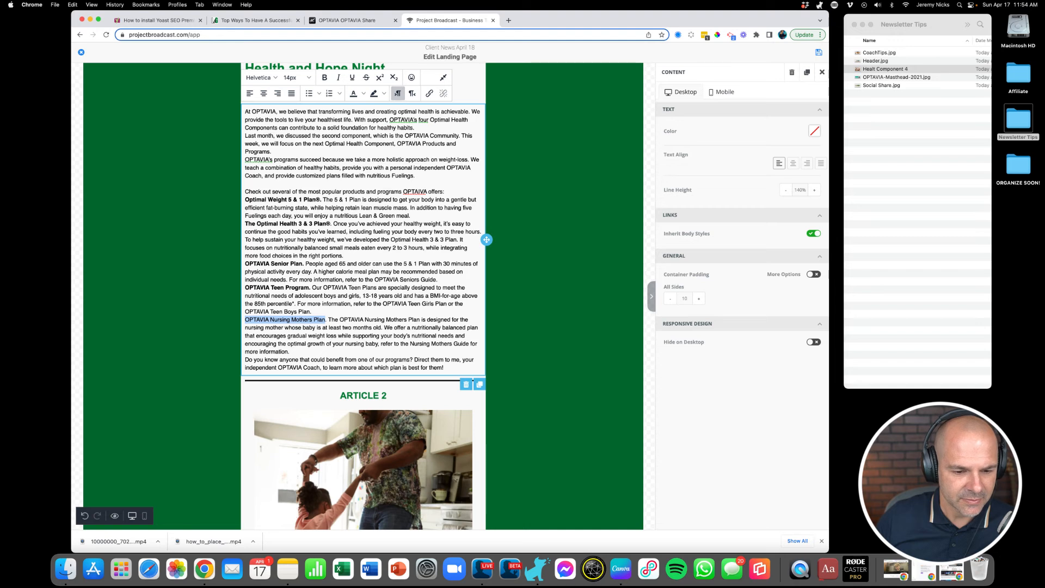
key(super+b)
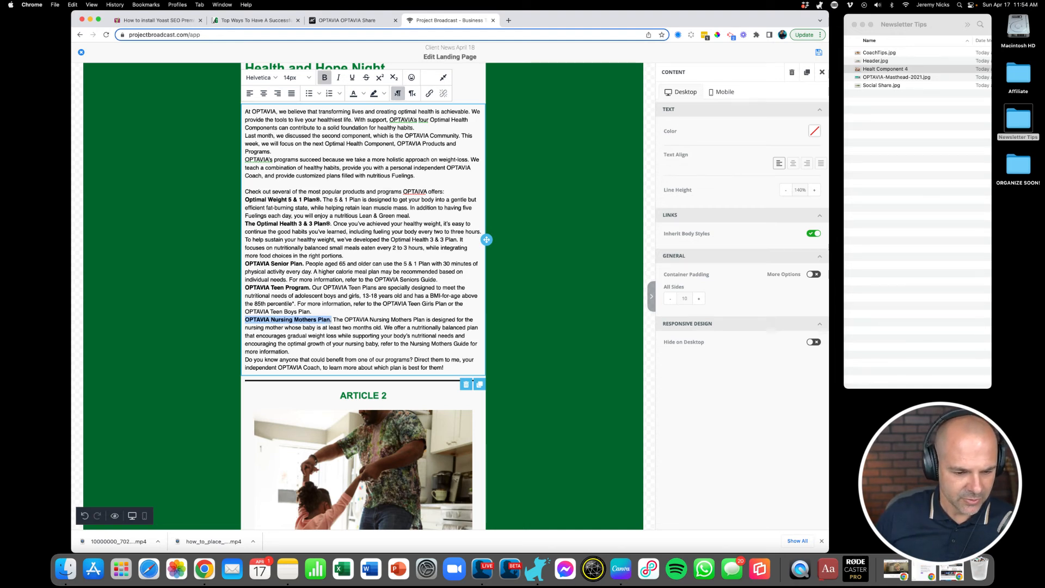
- Format the plan descriptions, from Optimal Weight 5 & 1 Plan through Nursing Mothers Plan, as a bulleted list
drag(290, 352, 282, 296)
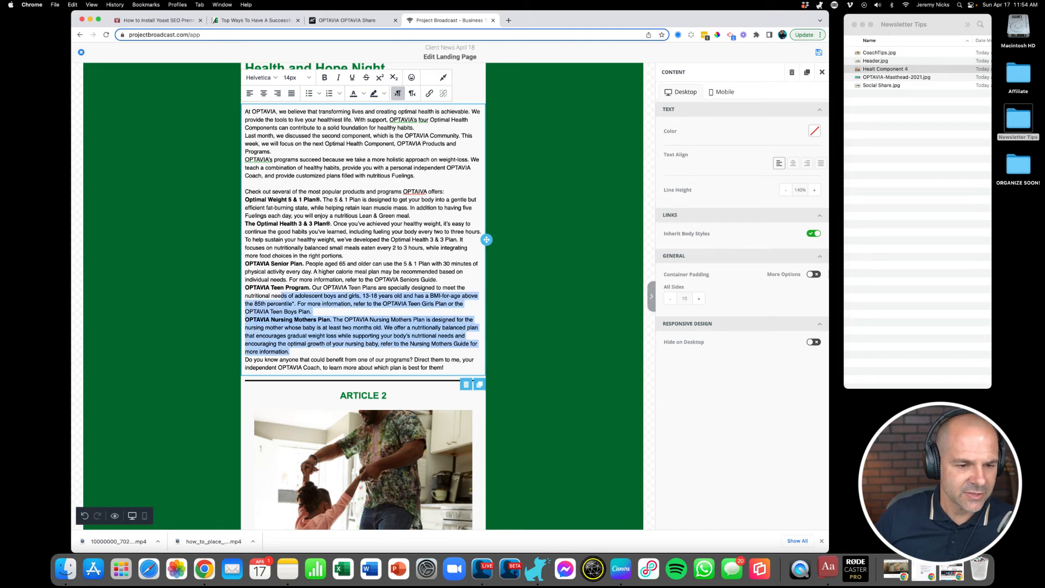
click(281, 296)
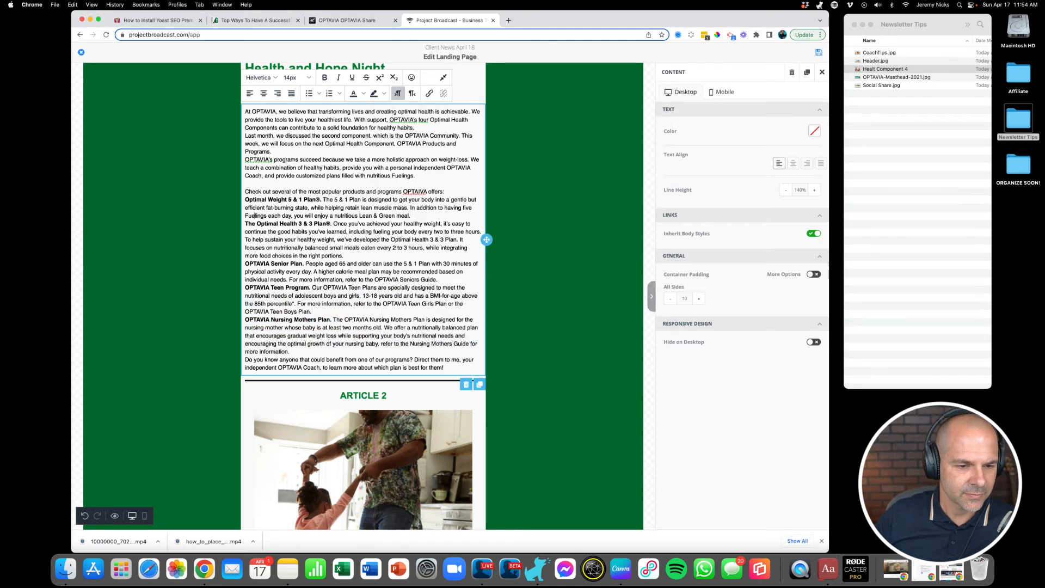
drag(245, 199, 290, 351)
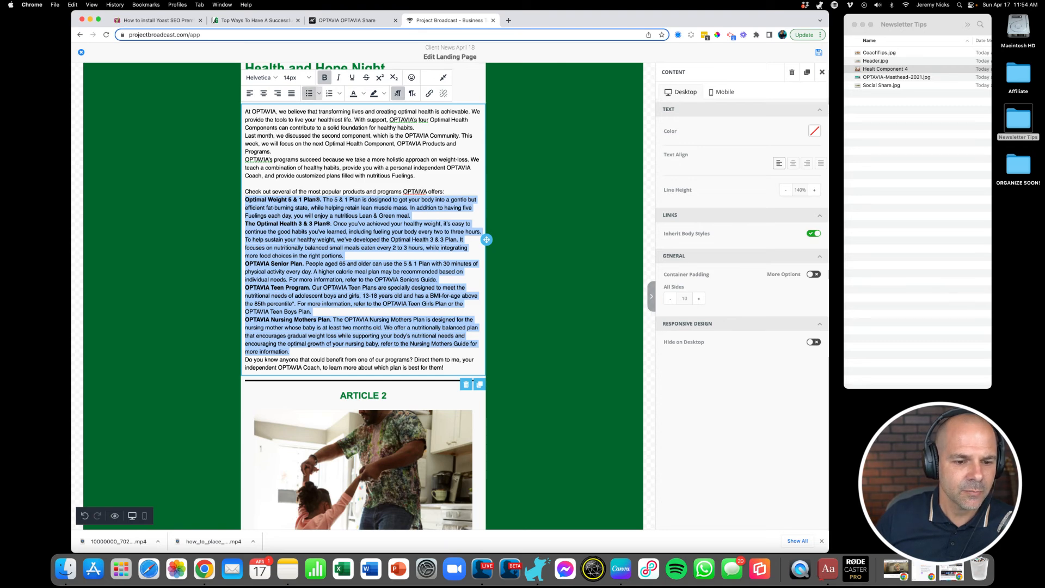
click(308, 94)
- Split the OPTAVIA Teen Program and OPTAVIA Nursing Mothers Plan descriptions into their own bullets in the plan list
click(300, 293)
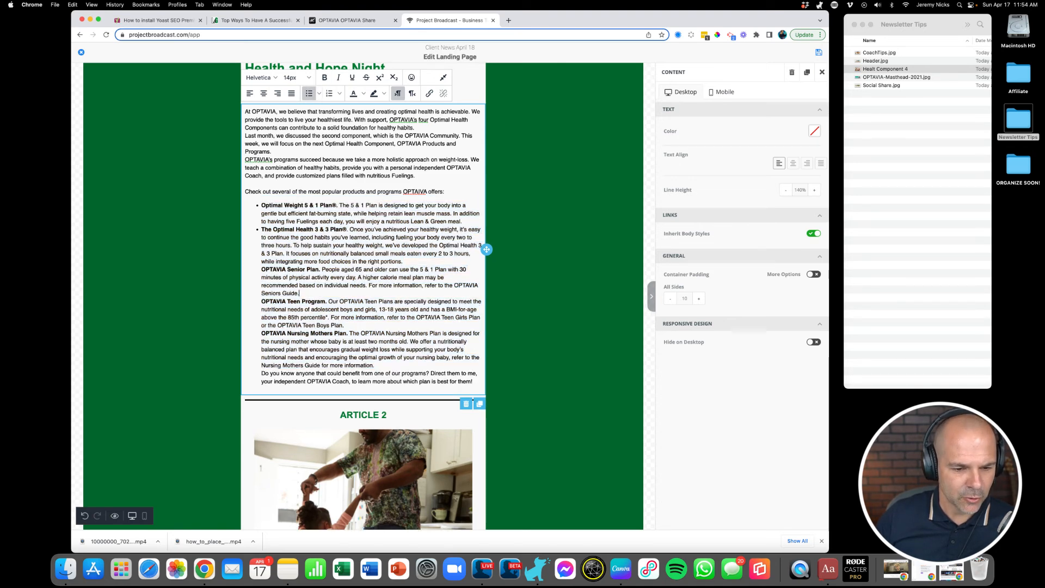
key(Return)
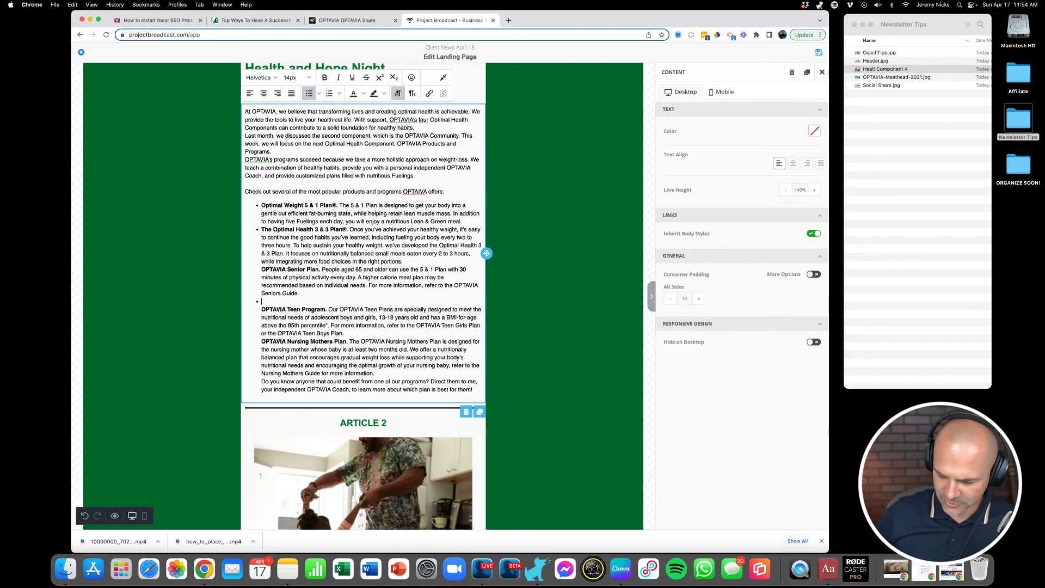
key(Delete)
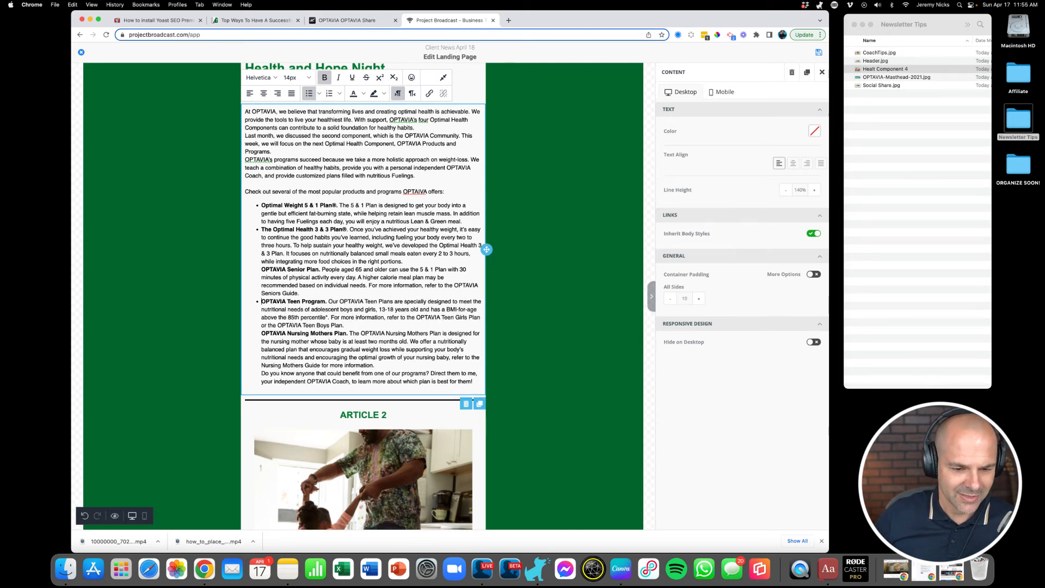
click(345, 326)
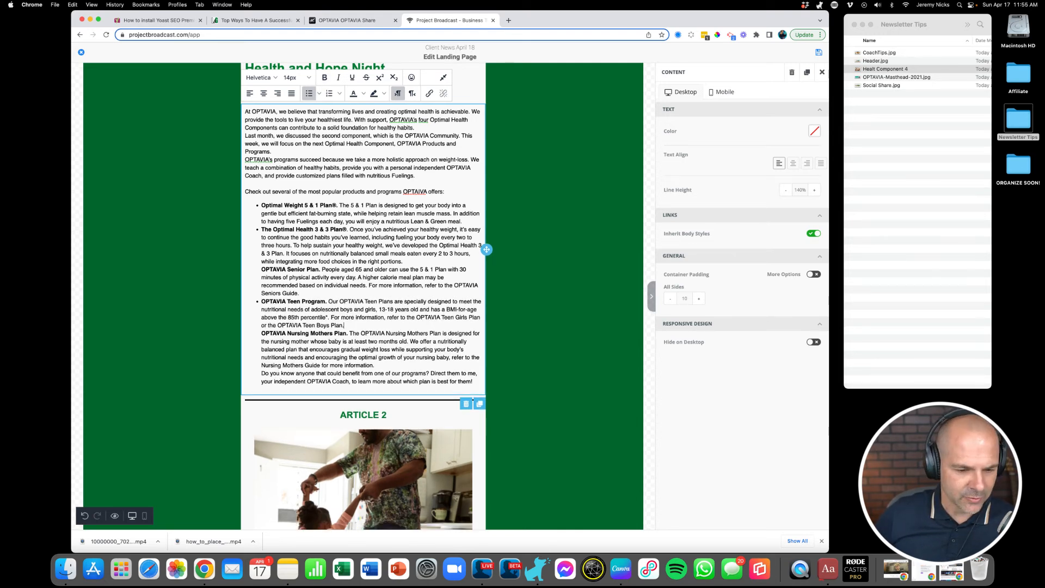
key(Return)
key(Delete)
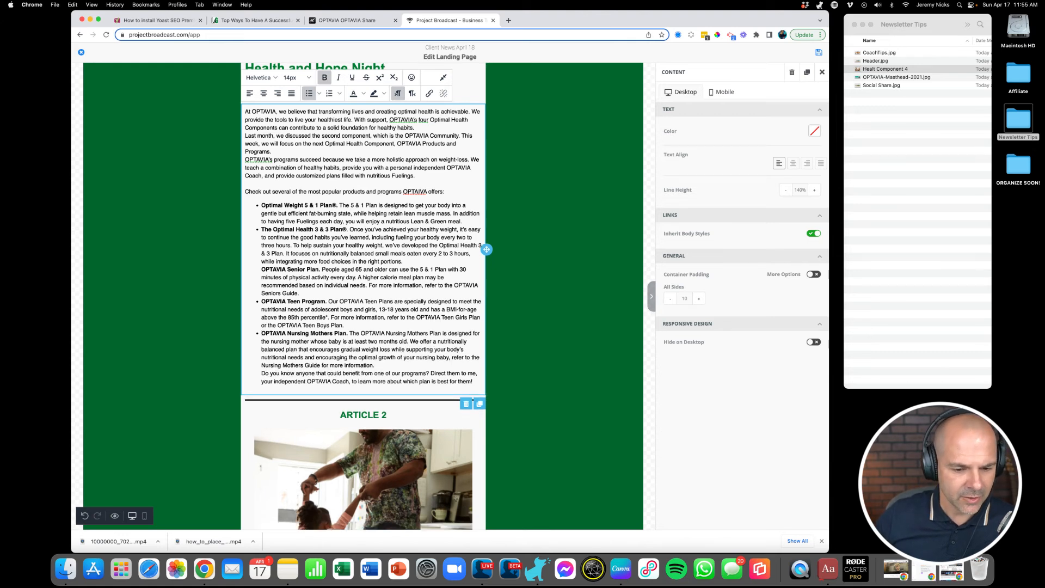
- Separate the closing "Do you know anyone that could benefit" paragraph from the bulleted list with an unbulleted blank line
click(375, 365)
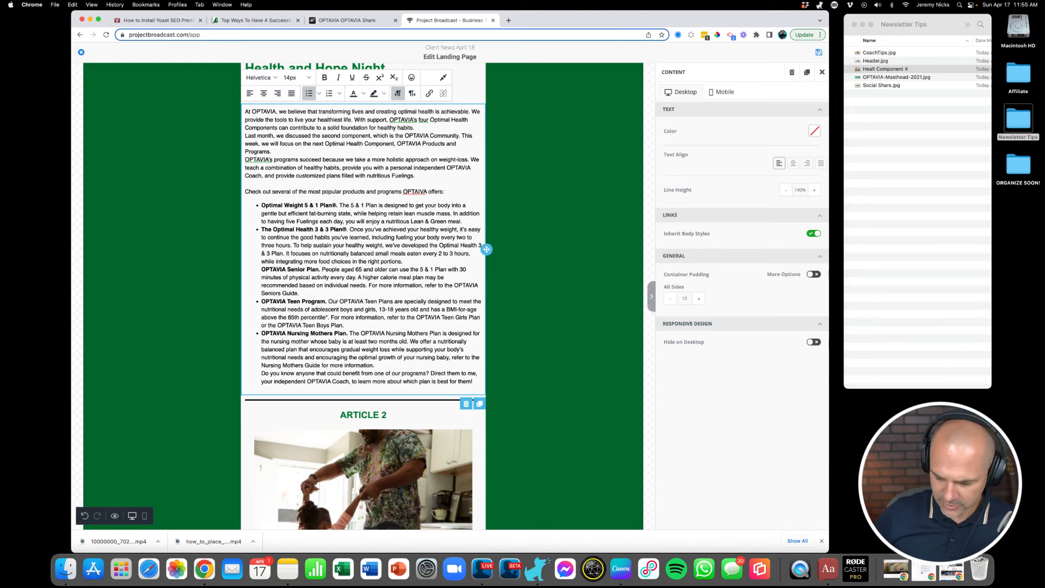
key(Return)
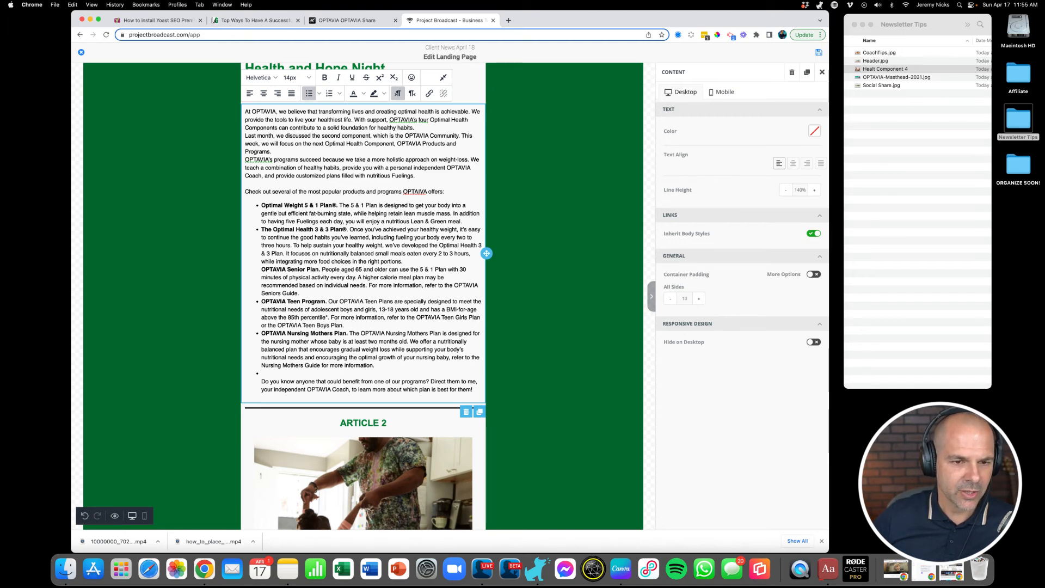
click(309, 93)
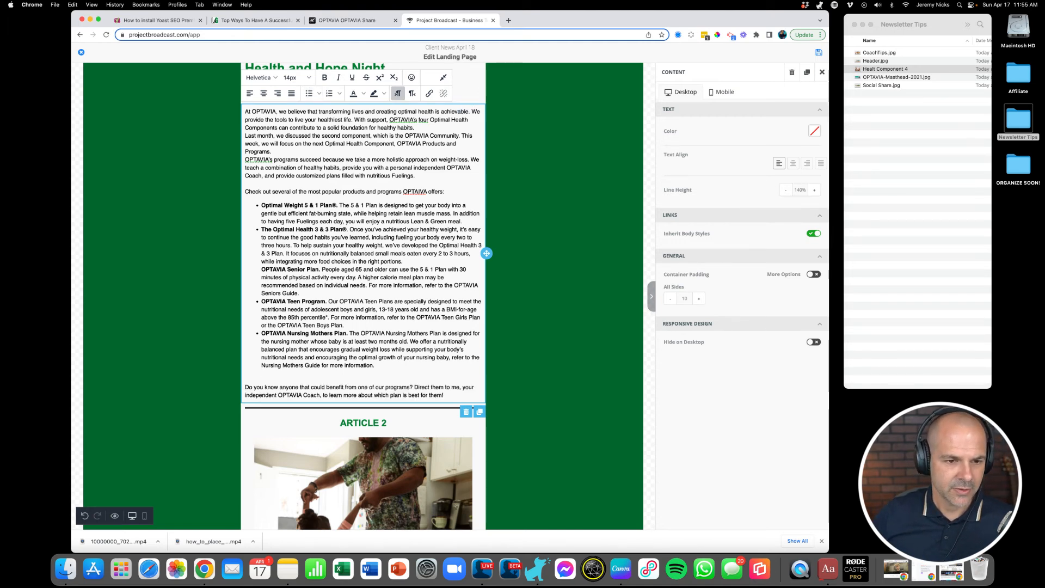
- Insert an image block above the Health and Hope Night heading and fill it with the "Healt Component 4" picture from the Newsletter Tips folder
scroll(363, 297, up, 5)
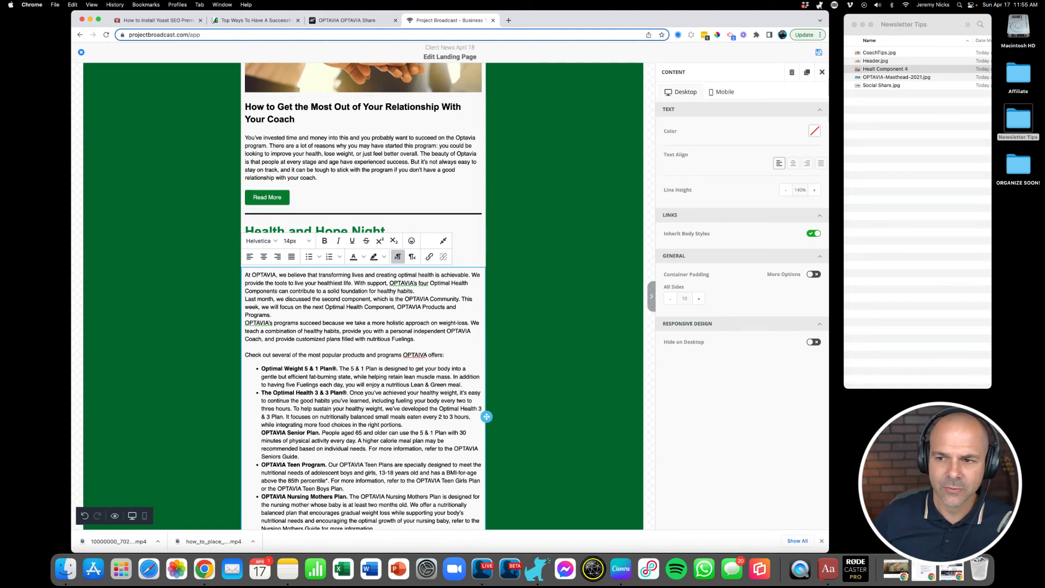
click(822, 72)
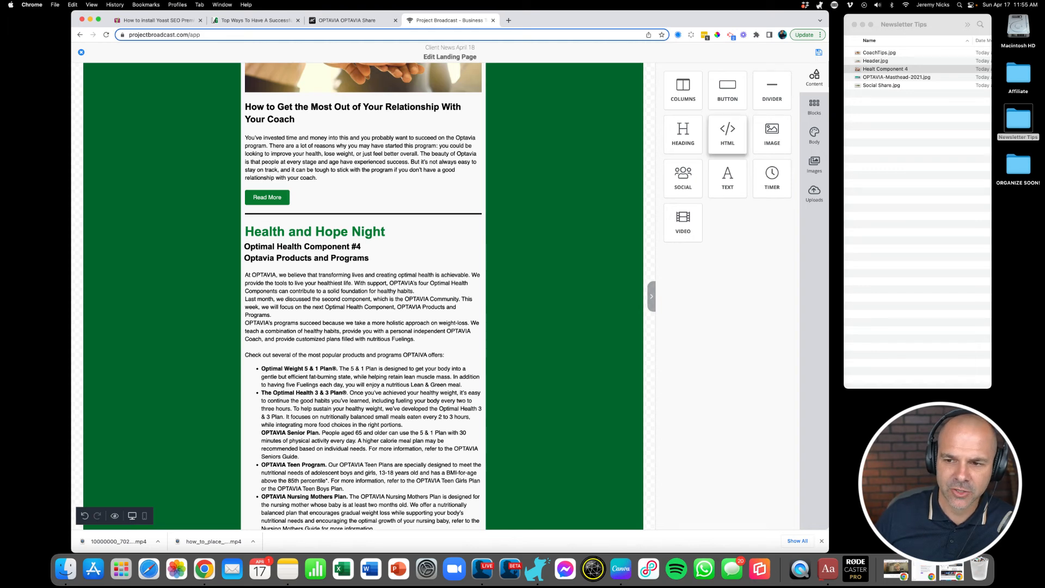
mouse_move(772, 134)
mouse_down()
mouse_move(531, 205)
mouse_move(428, 218)
mouse_up()
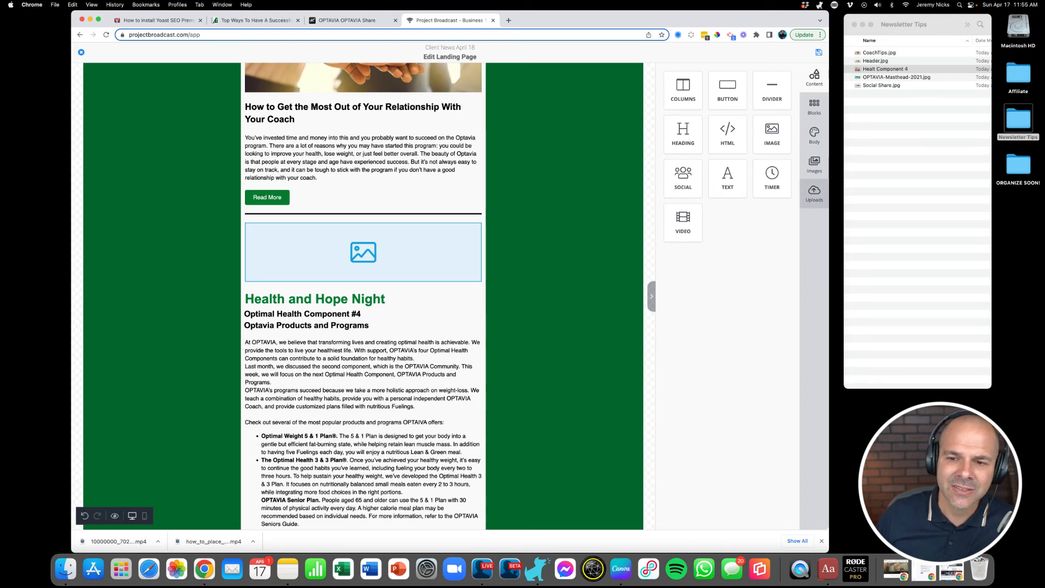
click(364, 252)
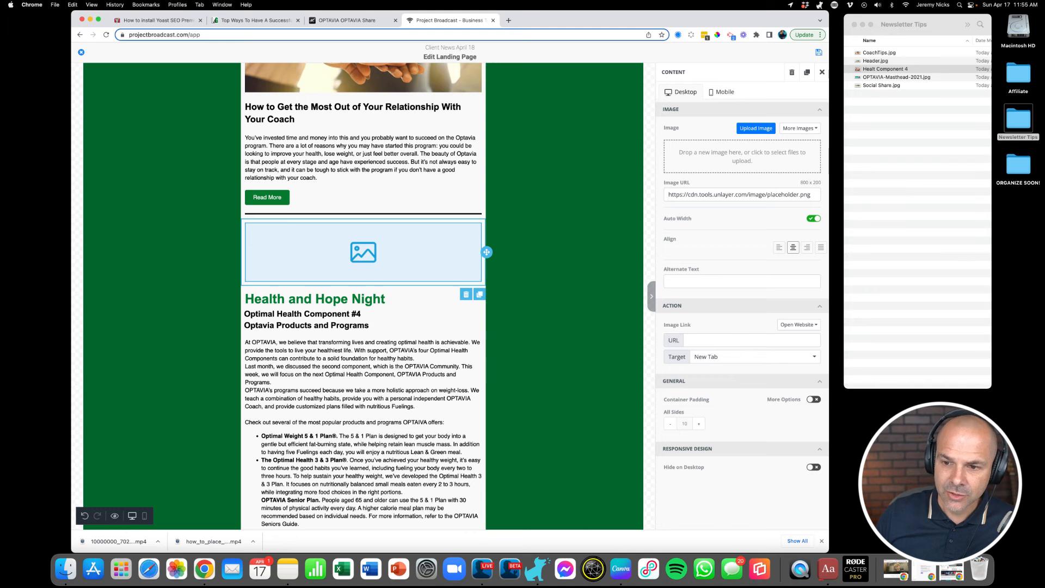
drag(870, 69, 745, 165)
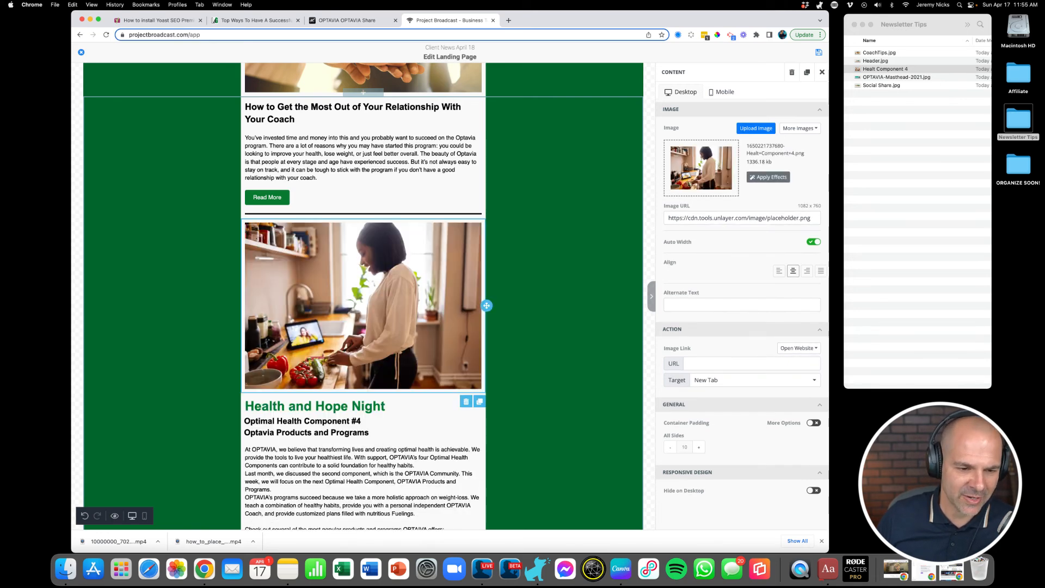
- Review the landing page from the Health and Hope Night article through Article 2 to the Bruschetta Grilled Chicken recipe
scroll(363, 296, down, 3)
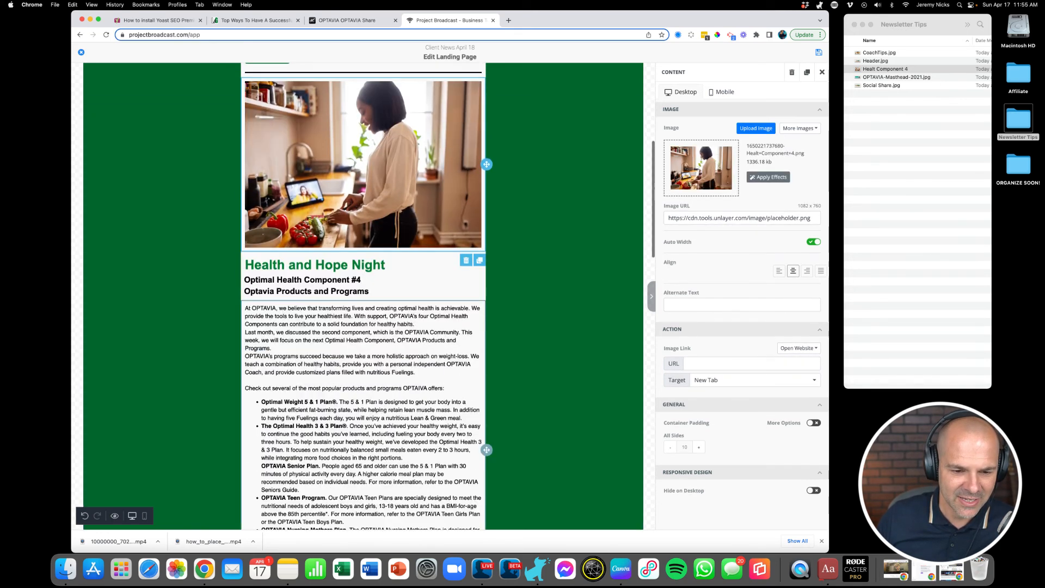
scroll(363, 297, down, 3)
scroll(363, 297, down, 2)
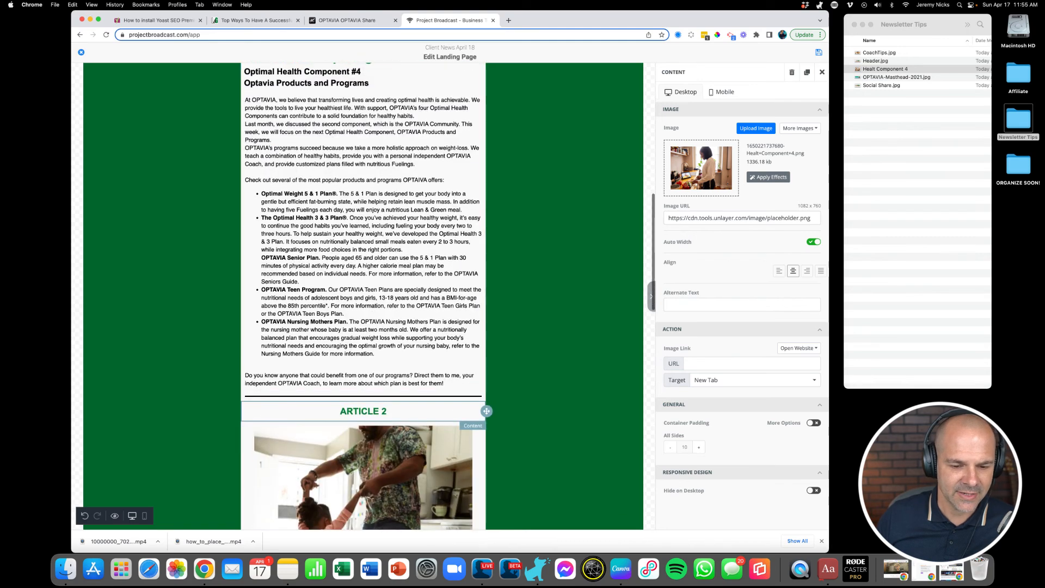
scroll(363, 296, up, 6)
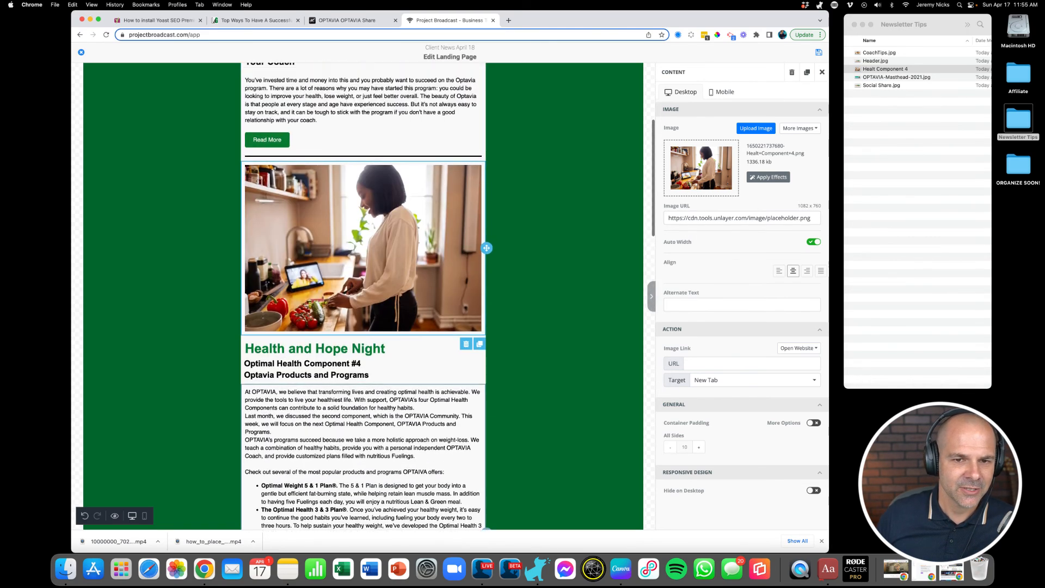
scroll(364, 296, up, 3)
scroll(363, 297, down, 5)
scroll(363, 297, down, 7)
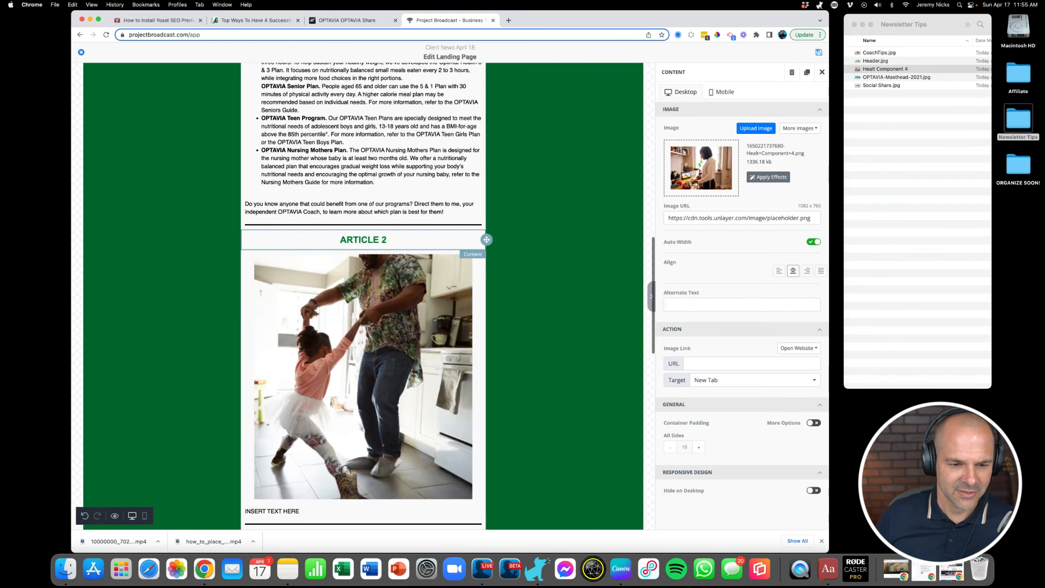
scroll(363, 296, down, 5)
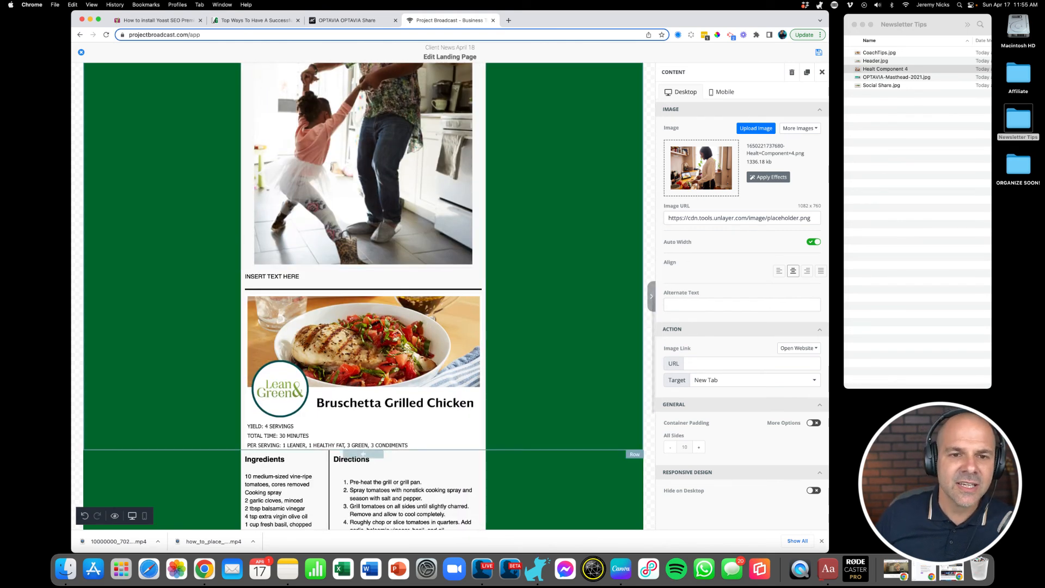
- Switch to OPTAVIA Share and examine the April Week 2 News template's The Power of Consistency story and Gefilte Fish recipe
click(348, 21)
scroll(499, 316, down, 8)
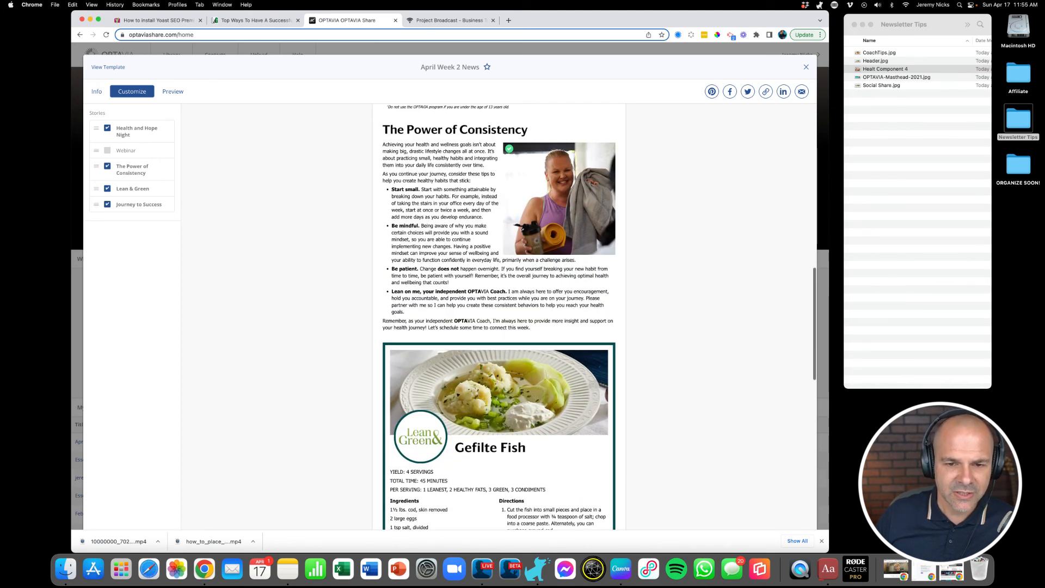
scroll(499, 315, down, 1)
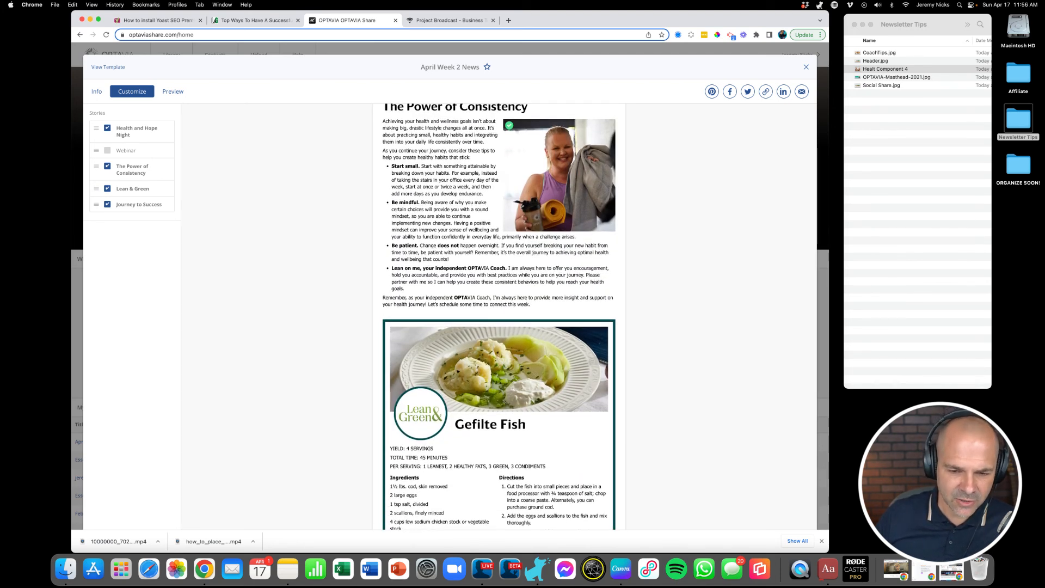
scroll(499, 316, down, 3)
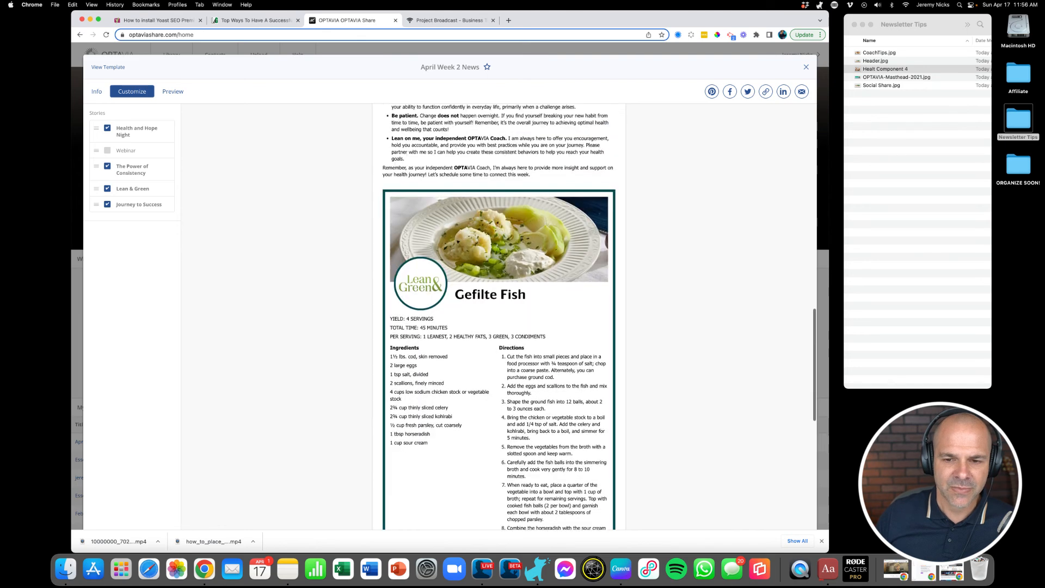
scroll(499, 316, up, 2)
scroll(499, 316, up, 4)
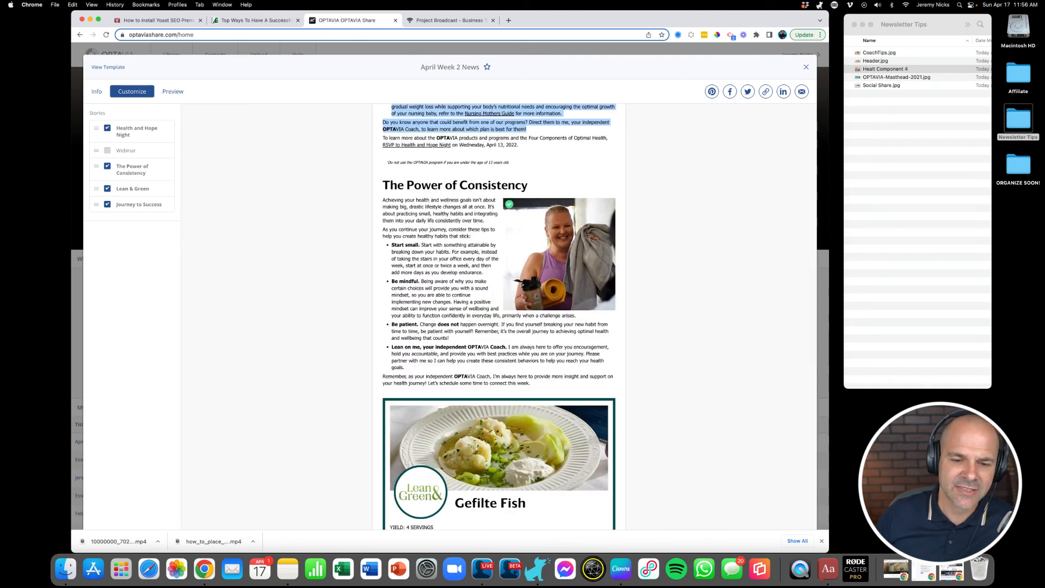
scroll(499, 316, down, 6)
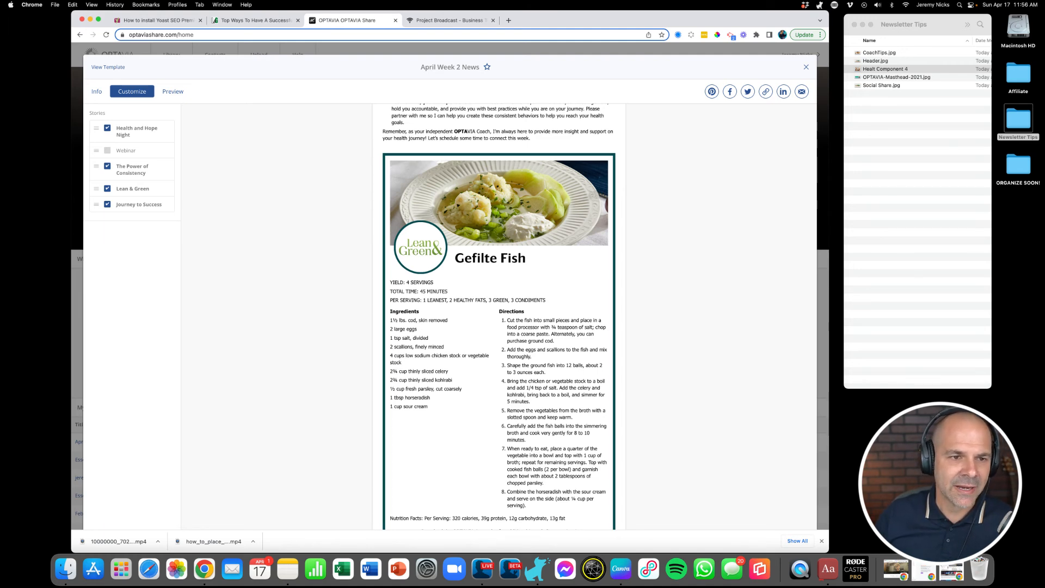
click(254, 20)
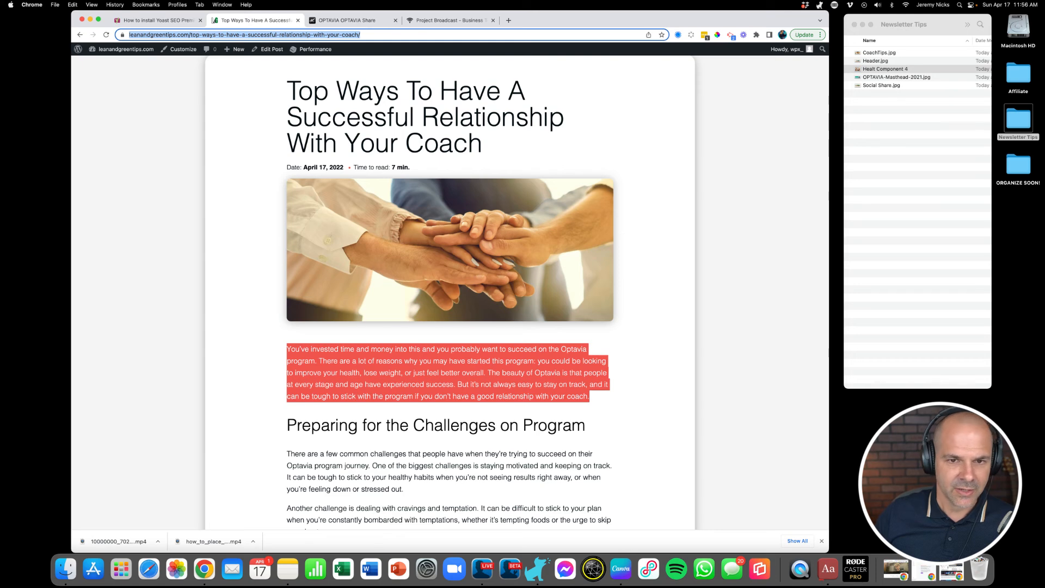
- Compare the landing page's recipe section, capture the Gefilte Fish header in OPTAVIA Share, and save the screenshot in the Newsletter Tips folder
click(450, 20)
scroll(406, 381, down, 4)
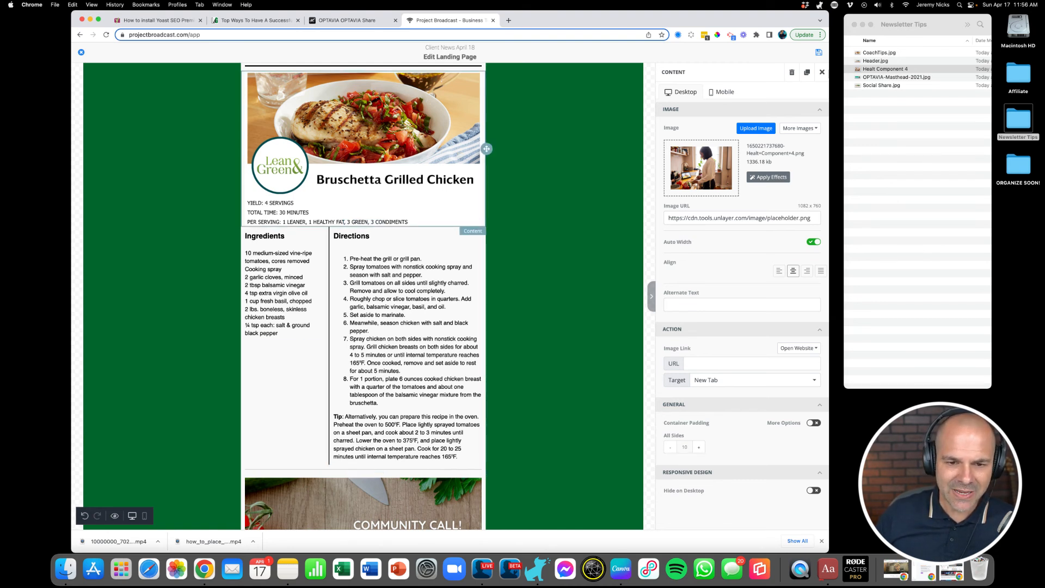
click(348, 20)
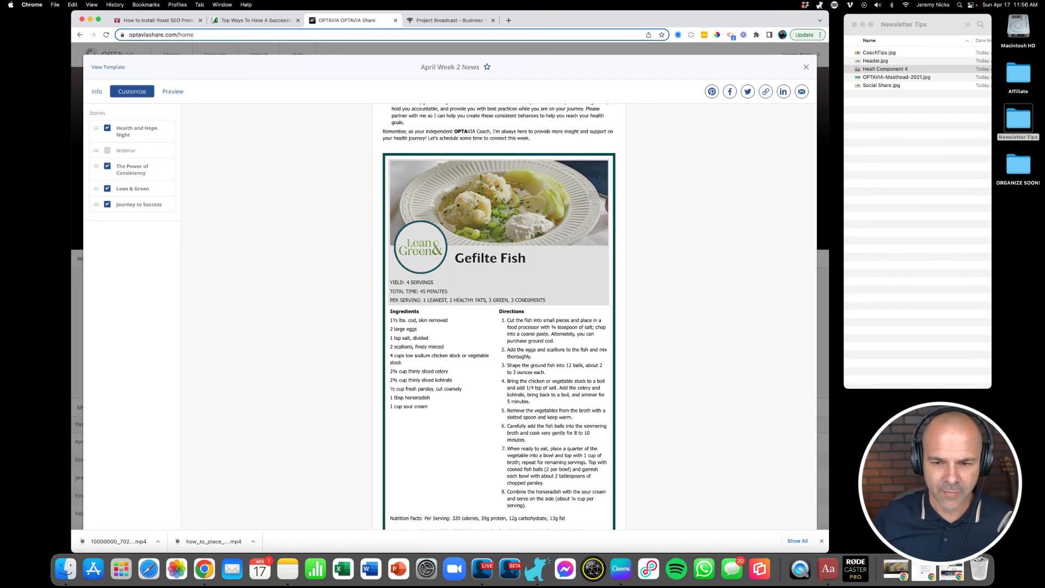
drag(1022, 517, 907, 152)
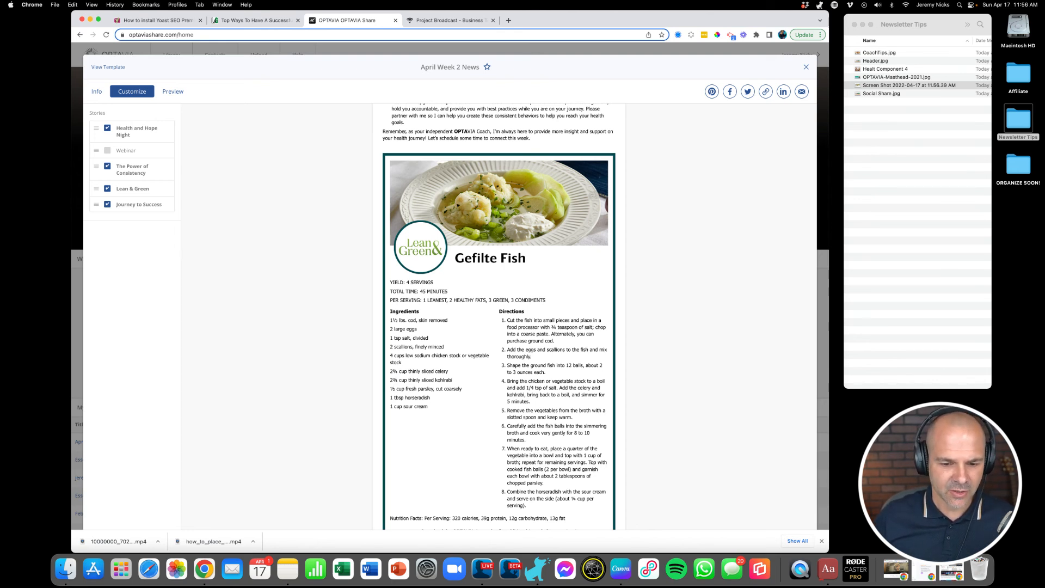
- Replace the Bruschetta Grilled Chicken ingredients on the landing page with the Gefilte Fish ingredients copied from OPTAVIA Share
drag(429, 407, 393, 320)
click(393, 320)
drag(429, 407, 390, 320)
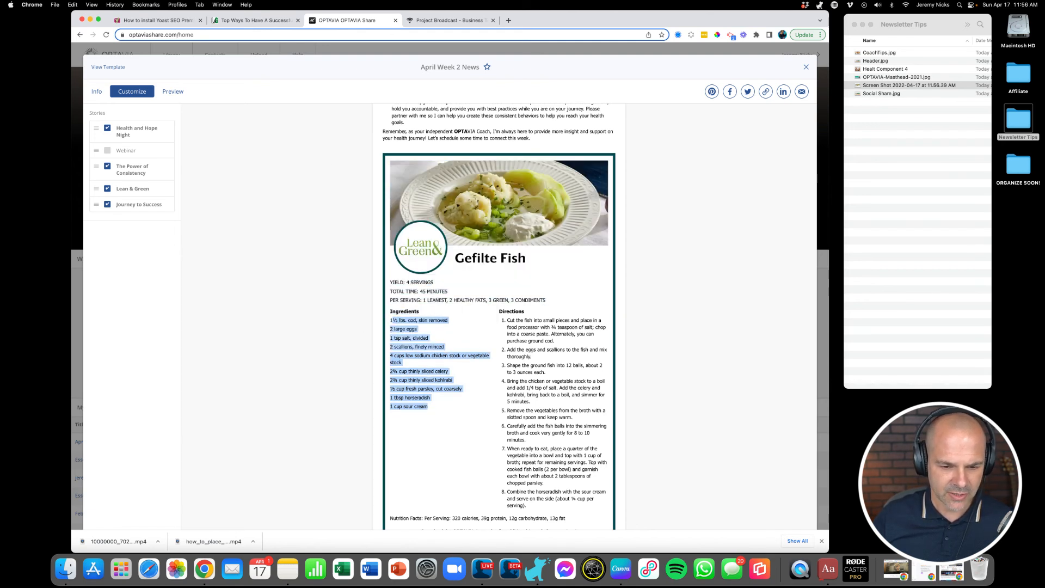
key(super+c)
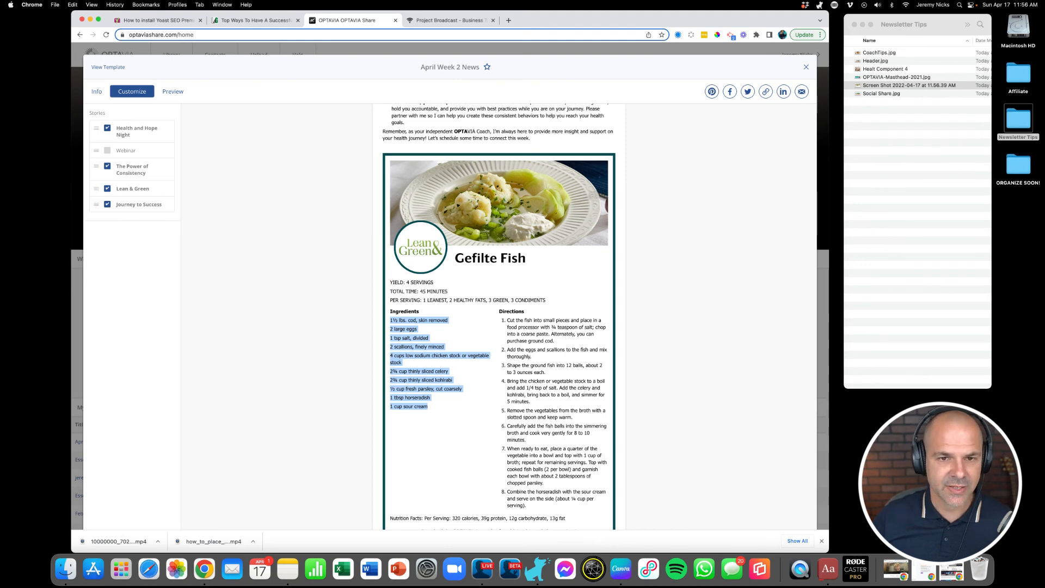
click(446, 21)
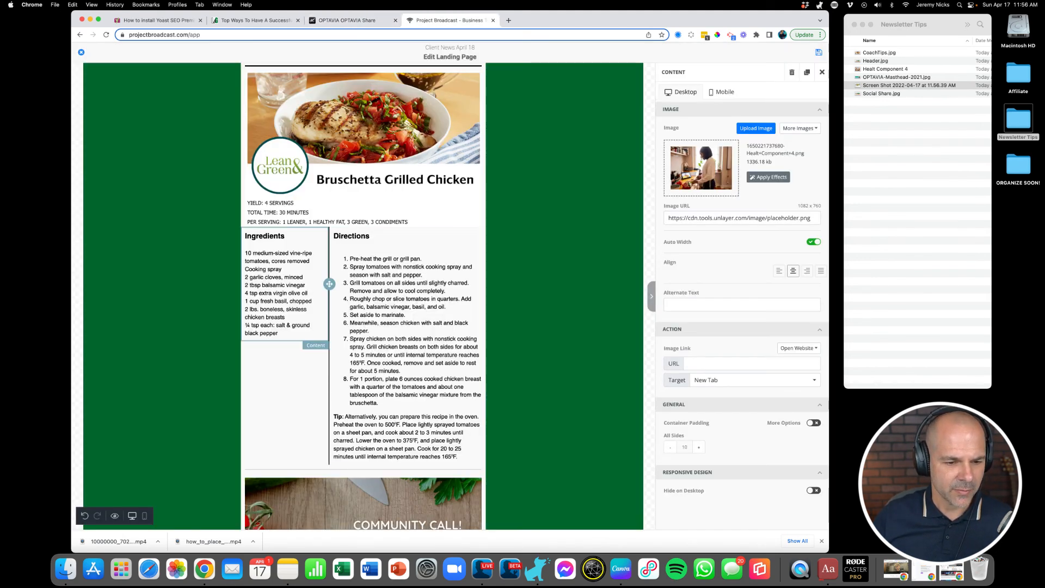
drag(279, 333, 245, 254)
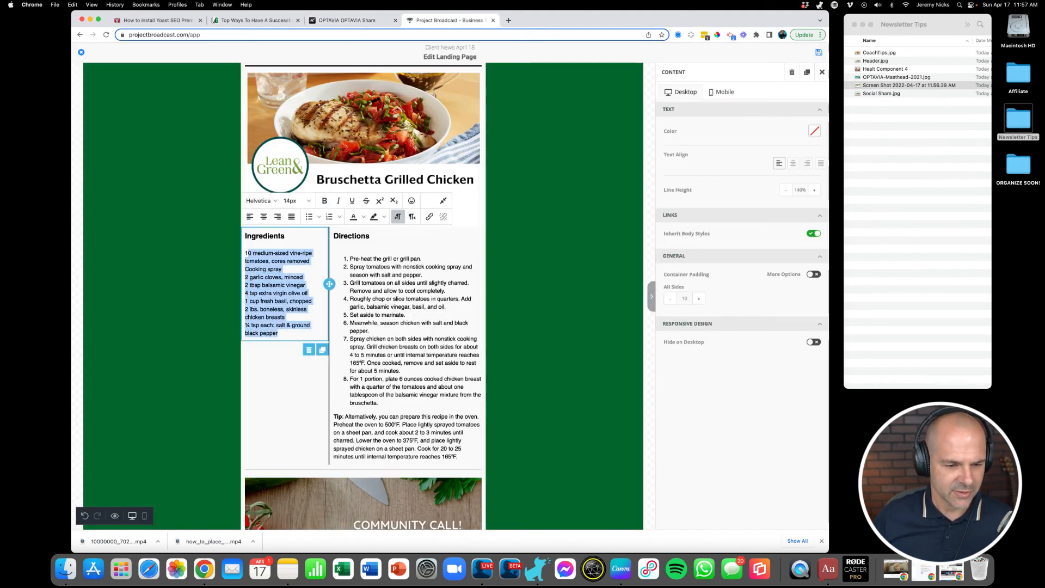
key(super+v)
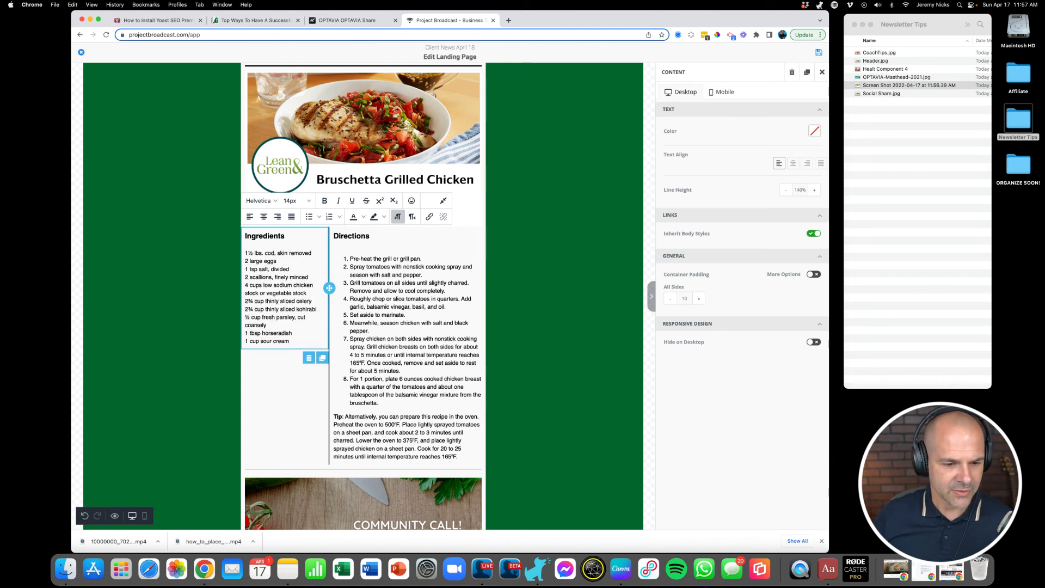
- Switch to OPTAVIA Share and copy all of the Gefilte Fish directions
click(349, 20)
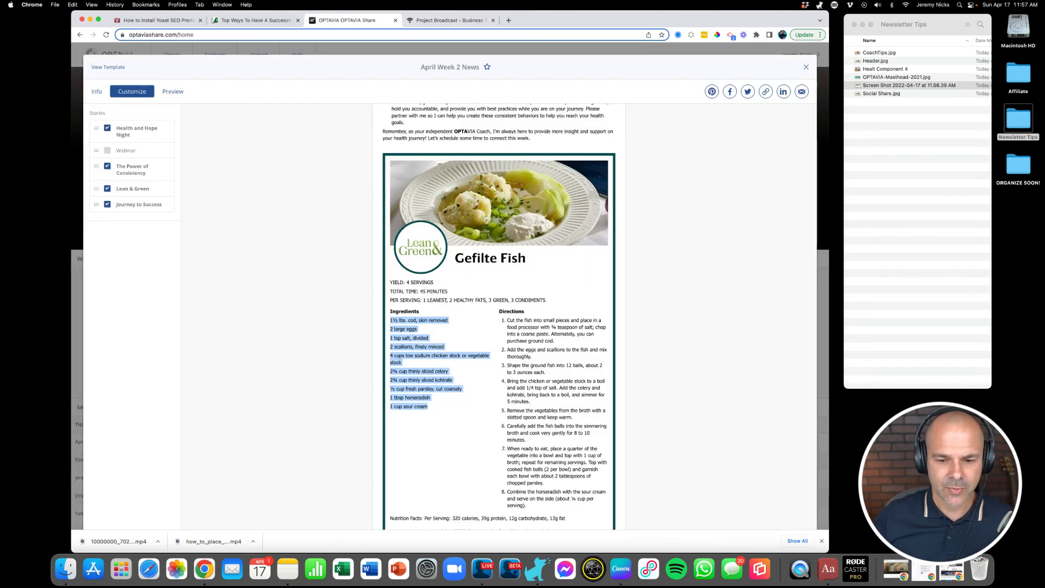
click(506, 320)
drag(508, 320, 526, 505)
key(super+c)
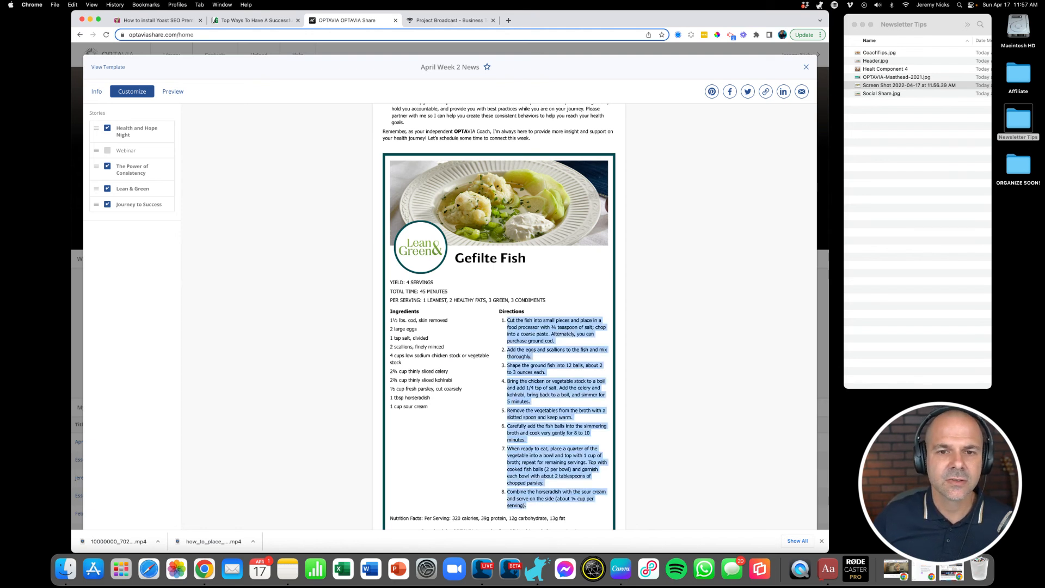
- Replace the numbered Bruschetta Grilled Chicken directions on the Project Broadcast landing page with the copied Gefilte Fish directions, keeping the Tip paragraph
click(450, 20)
click(351, 258)
click(350, 259)
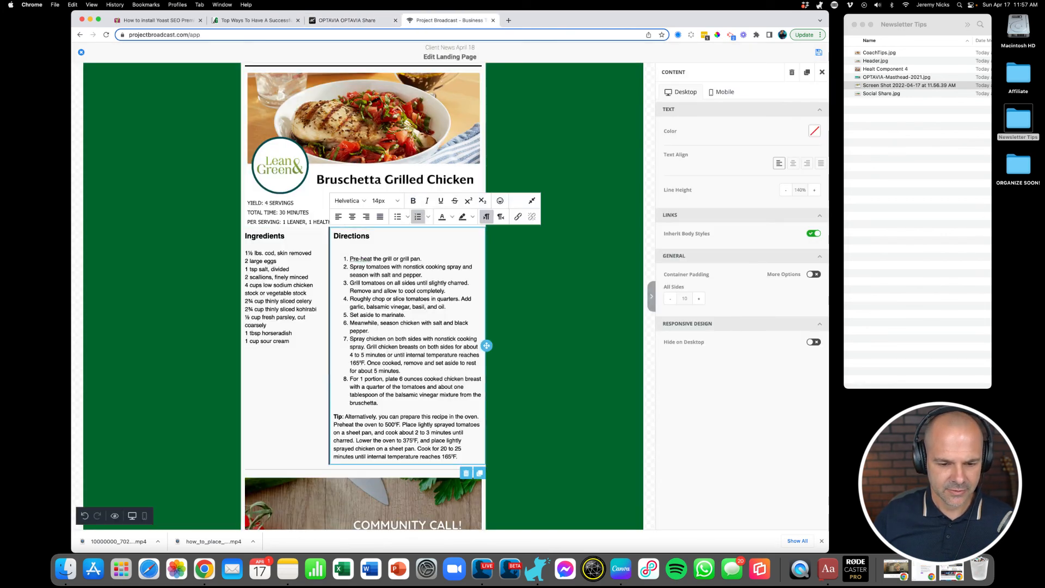
drag(378, 404, 350, 259)
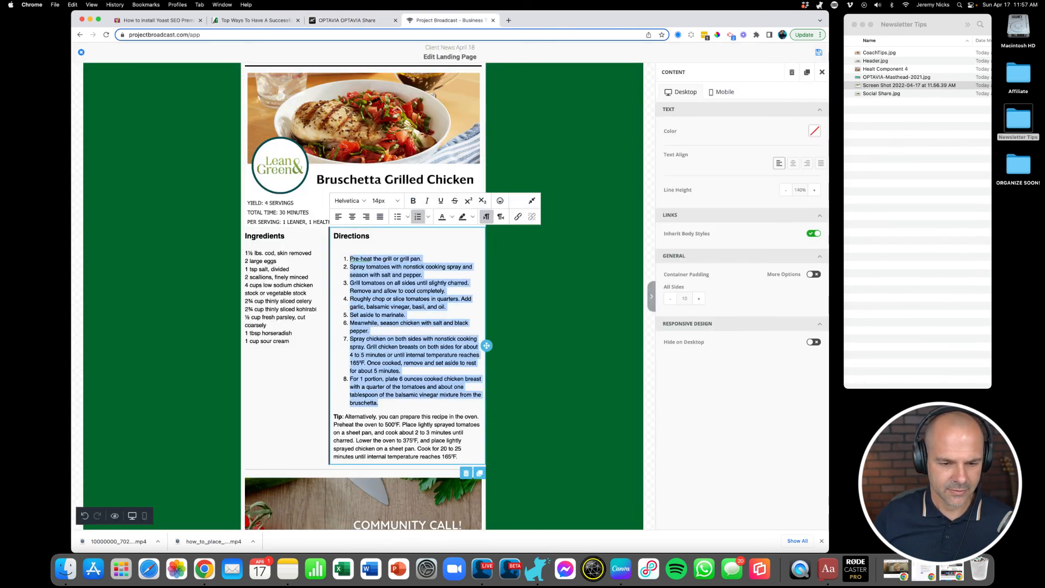
key(BackSpace)
key(BackSpace)
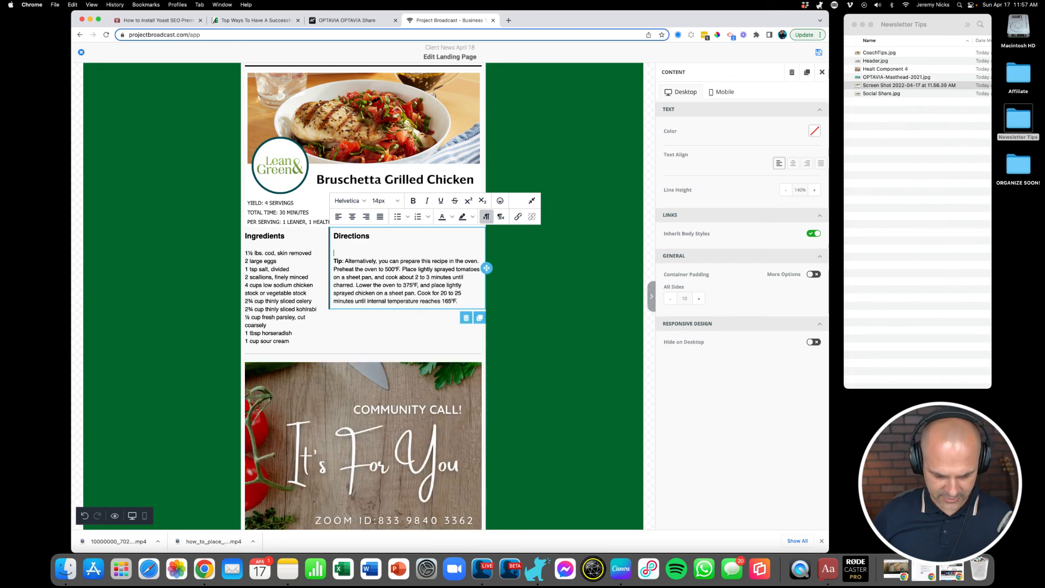
key(super+v)
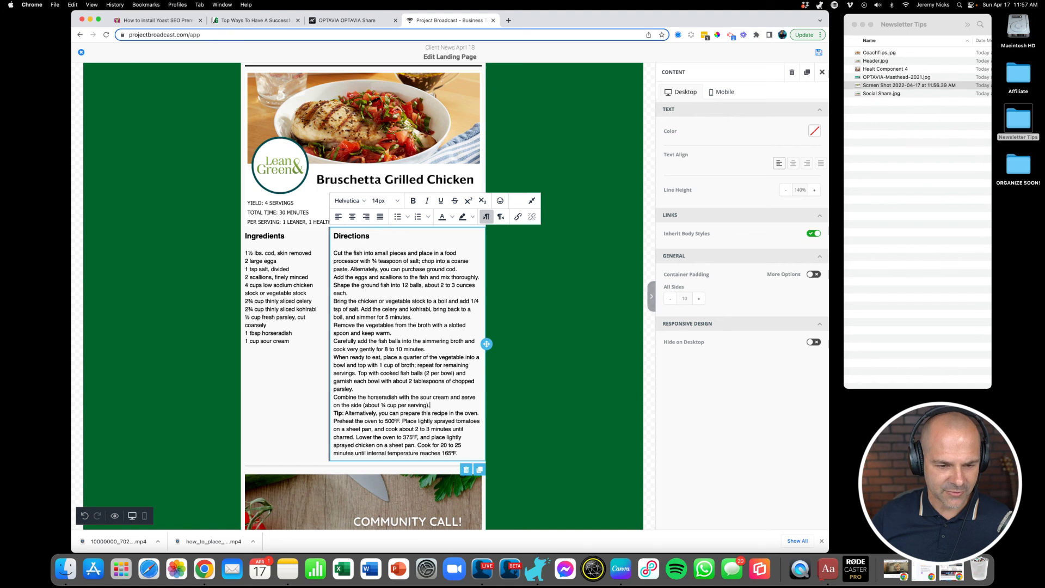
- Format the pasted Gefilte Fish directions as a numbered list, leaving out the Tip paragraph
key(shift+Down)
key(shift+Down)
key(shift+Down)
key(shift+Down)
key(shift+Down)
key(shift+Down)
key(shift+Down)
key(shift+Down)
key(shift+Down)
key(shift+Down)
key(shift+Down)
key(shift+Down)
key(shift+Down)
key(shift+Down)
key(shift+Down)
key(shift+Down)
key(shift+Down)
key(shift+Down)
key(shift+Down)
key(shift+Down)
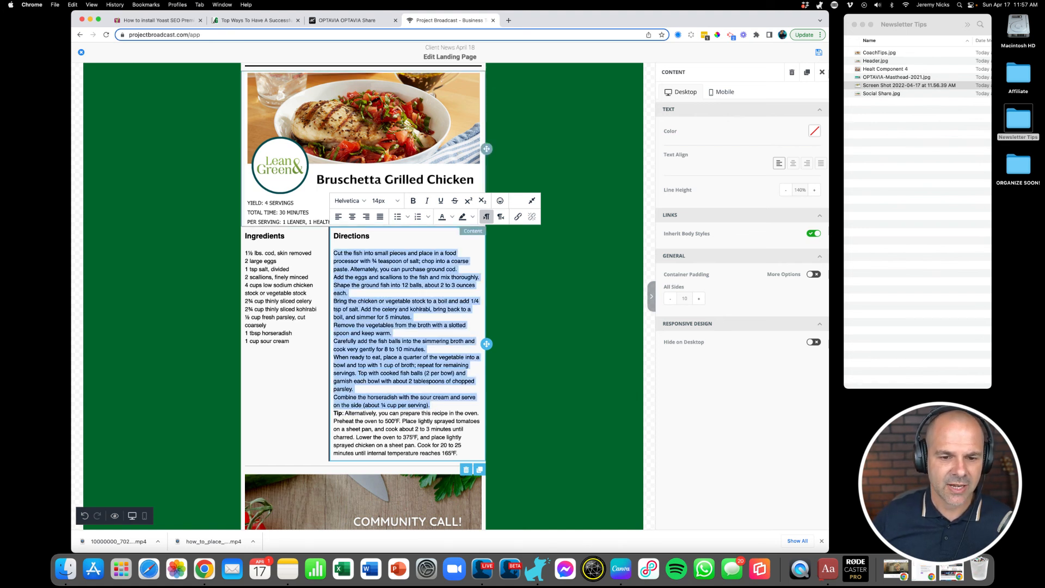
click(417, 216)
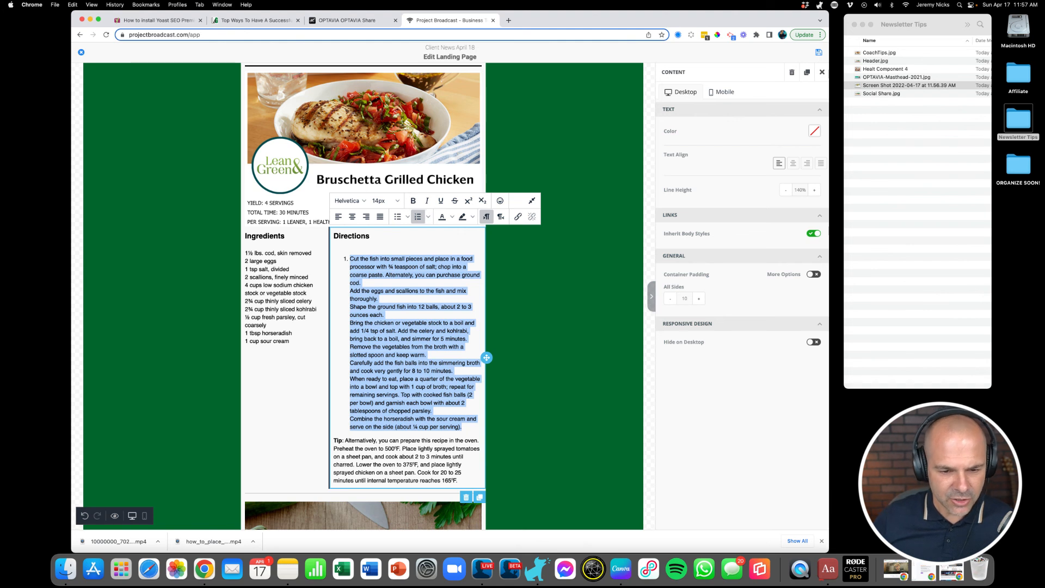
- Split the directions into eight separately numbered items, from cutting the fish to combining the horseradish with the sour cream
click(361, 283)
key(Return)
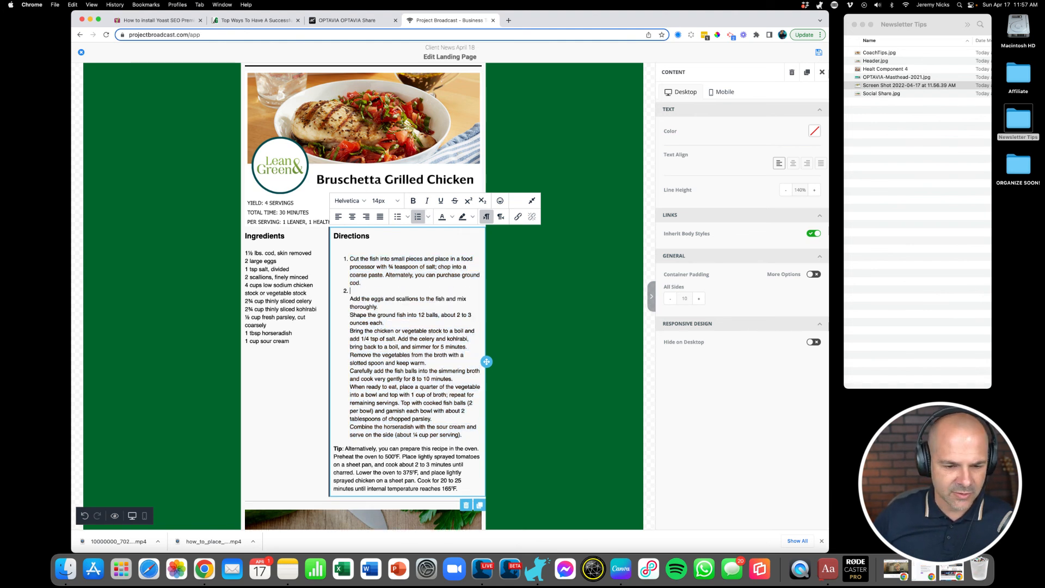
key(Delete)
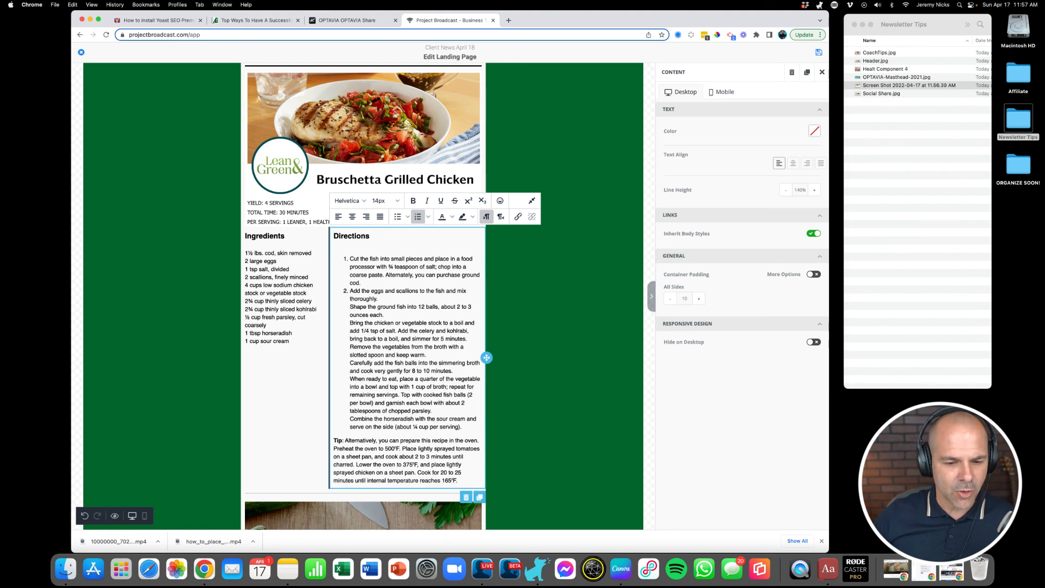
key(Return)
key(Delete)
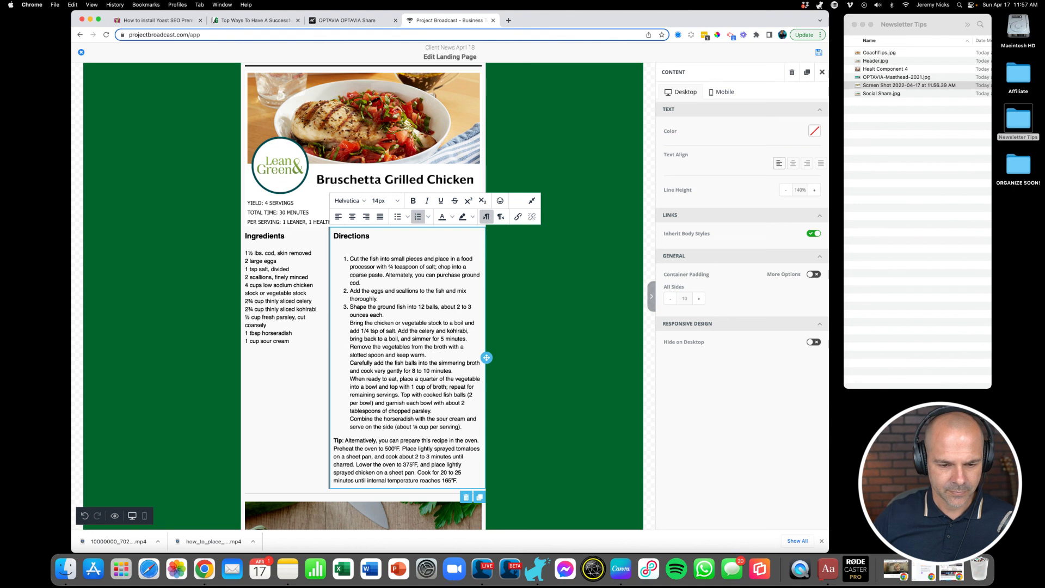
key(Return)
key(Delete)
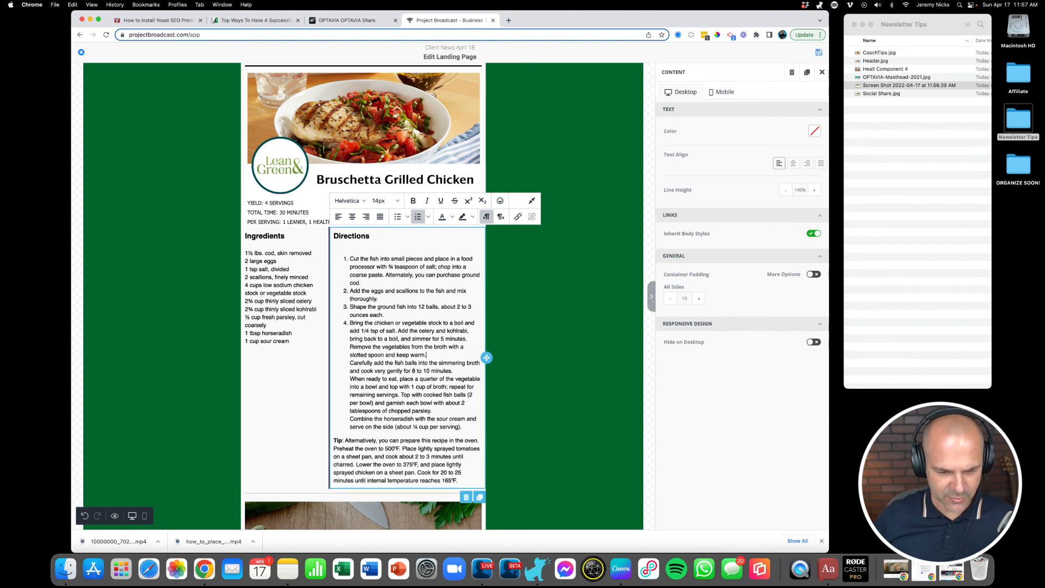
key(Return)
key(Delete)
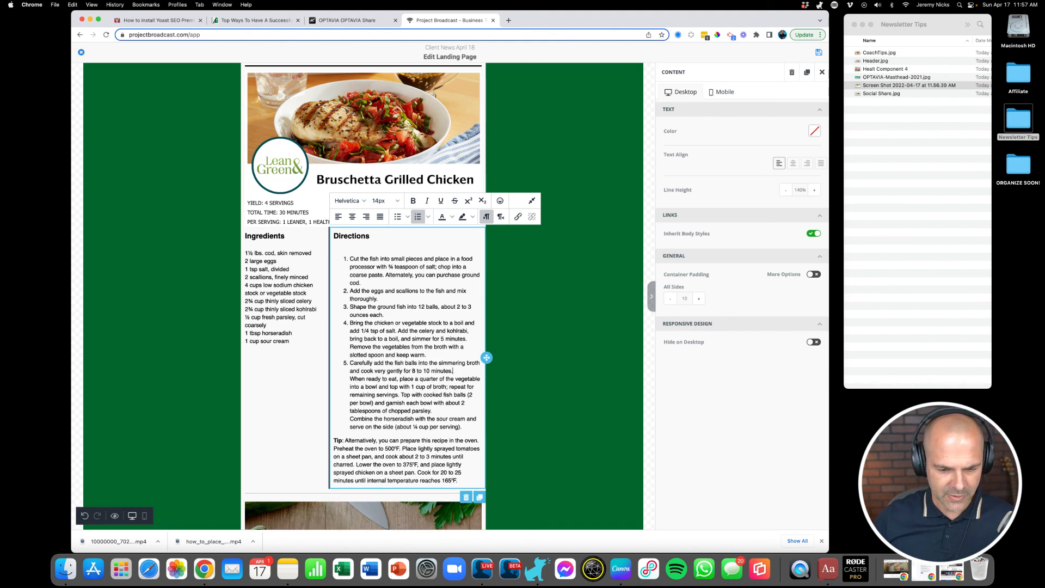
key(Return)
key(Delete)
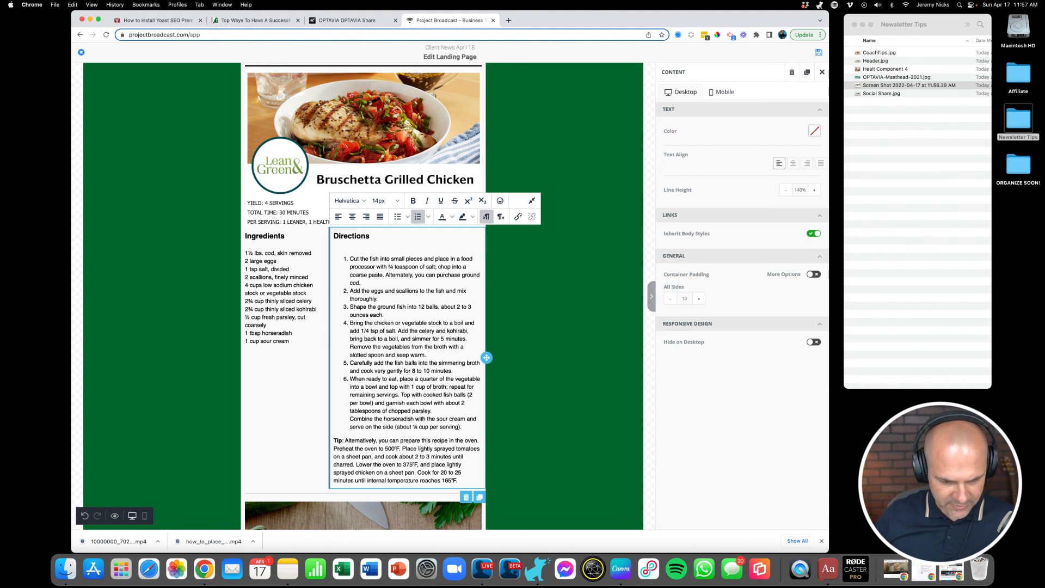
key(Return)
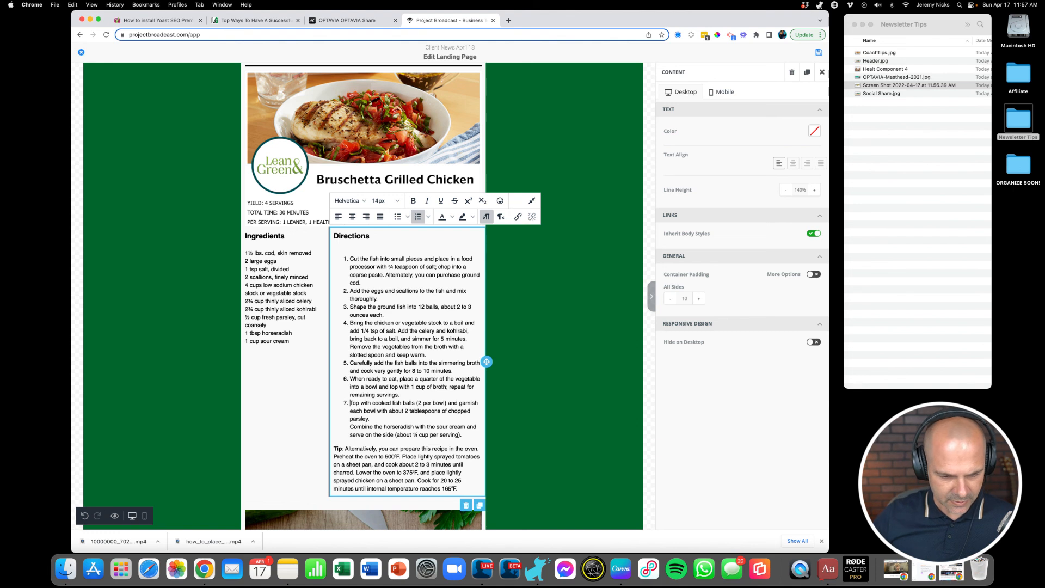
key(Return)
key(Delete)
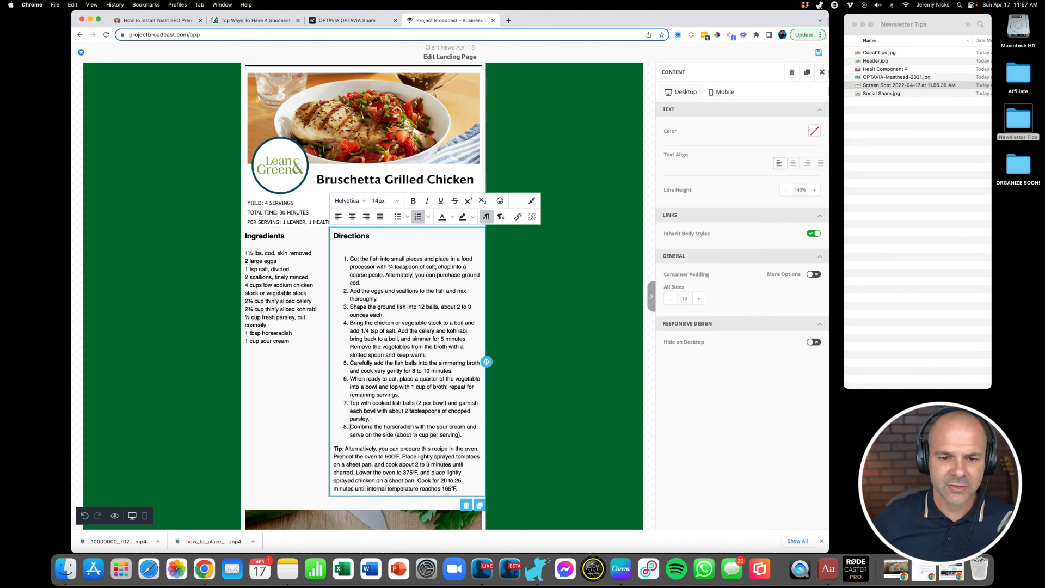
- Replace the Bruschetta Grilled Chicken header image with the Gefilte Fish screenshot from the Newsletter Tips folder
click(370, 141)
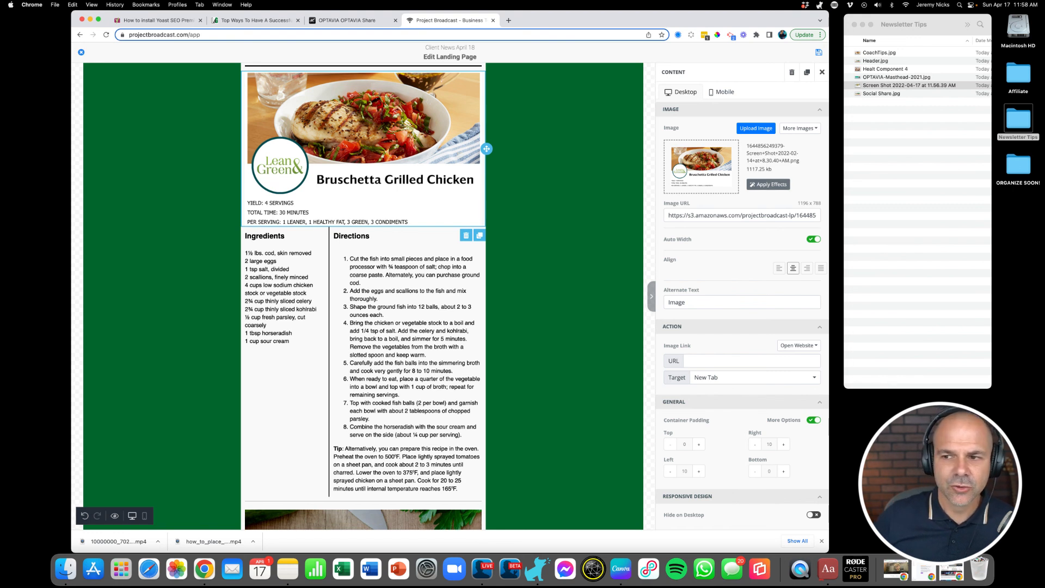
drag(898, 84, 701, 166)
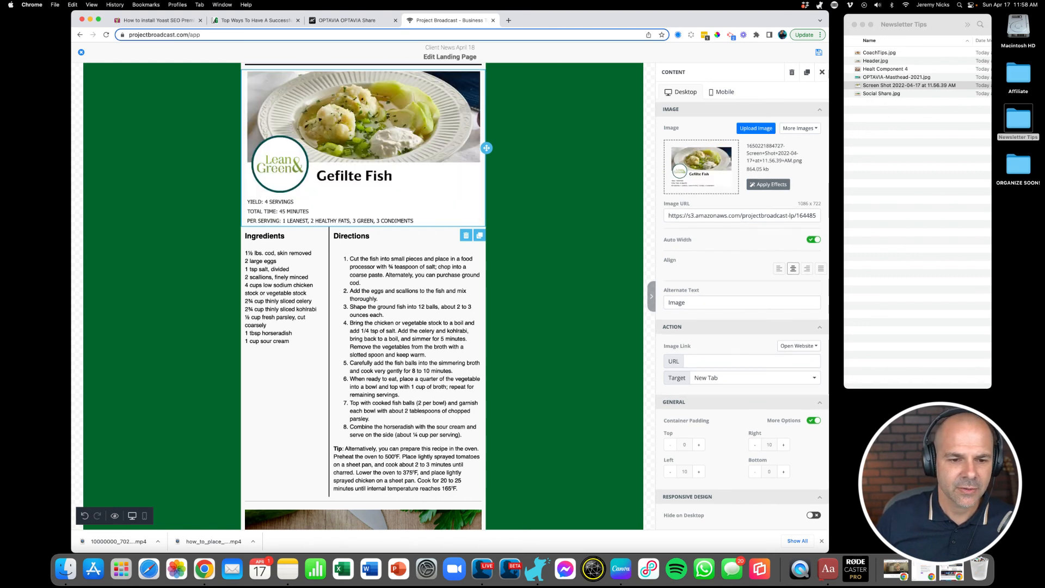
click(286, 376)
- Check the rest of the landing page down to the Community Call section and save the page design
scroll(294, 320, down, 3)
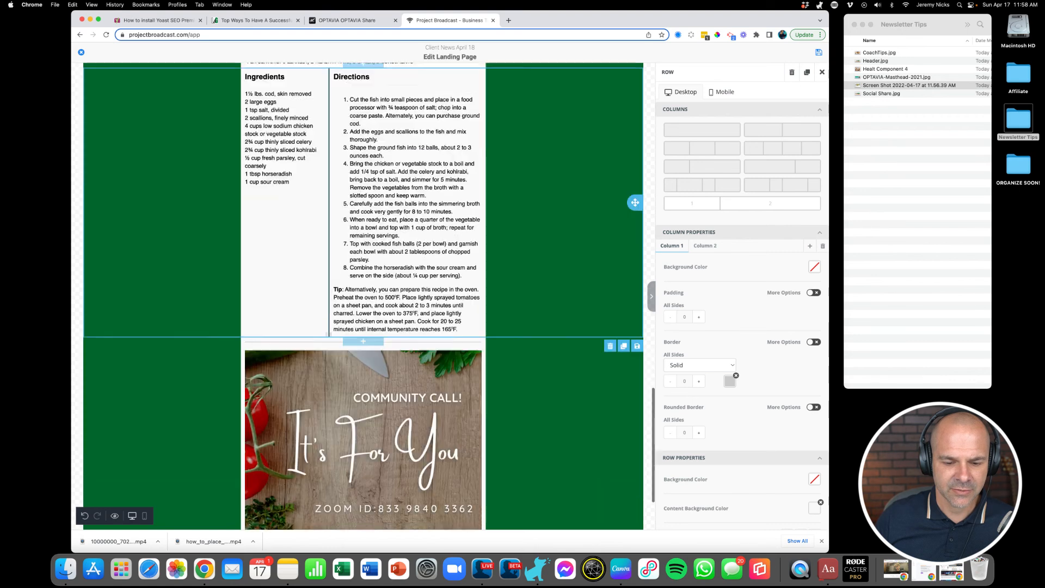
scroll(487, 319, down, 3)
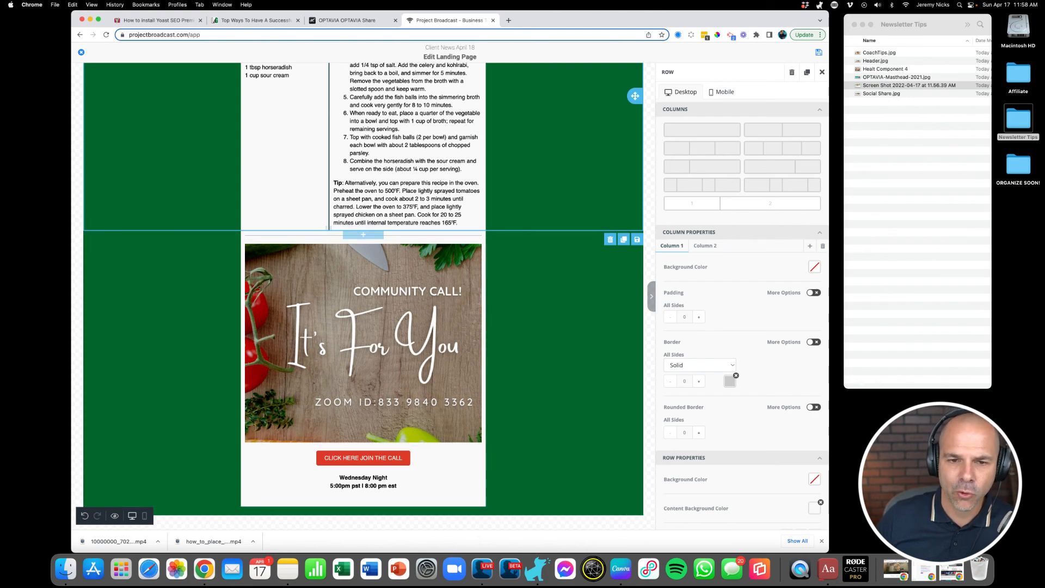
scroll(363, 297, up, 15)
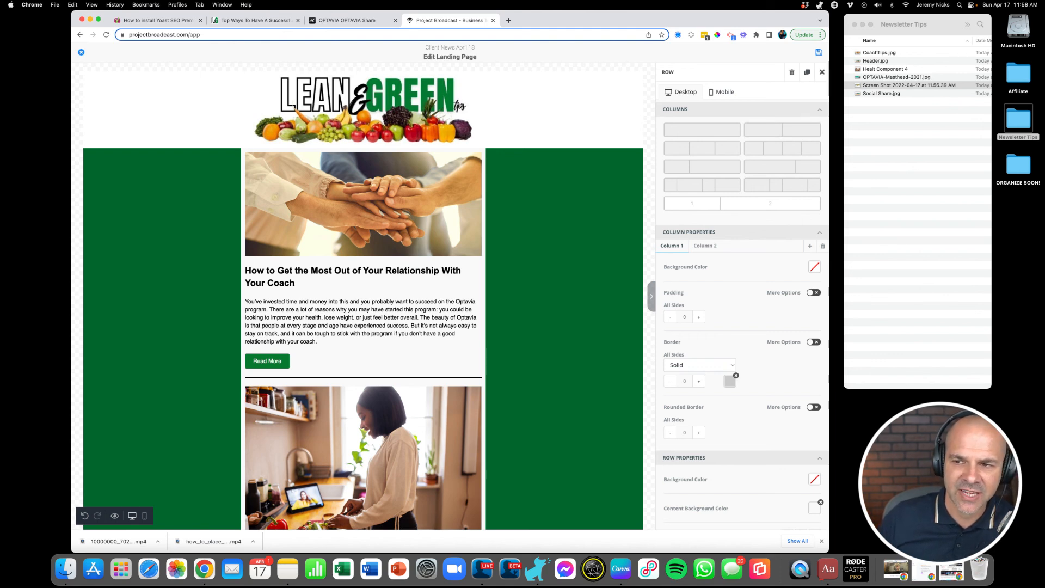
scroll(804, 72, up, 5)
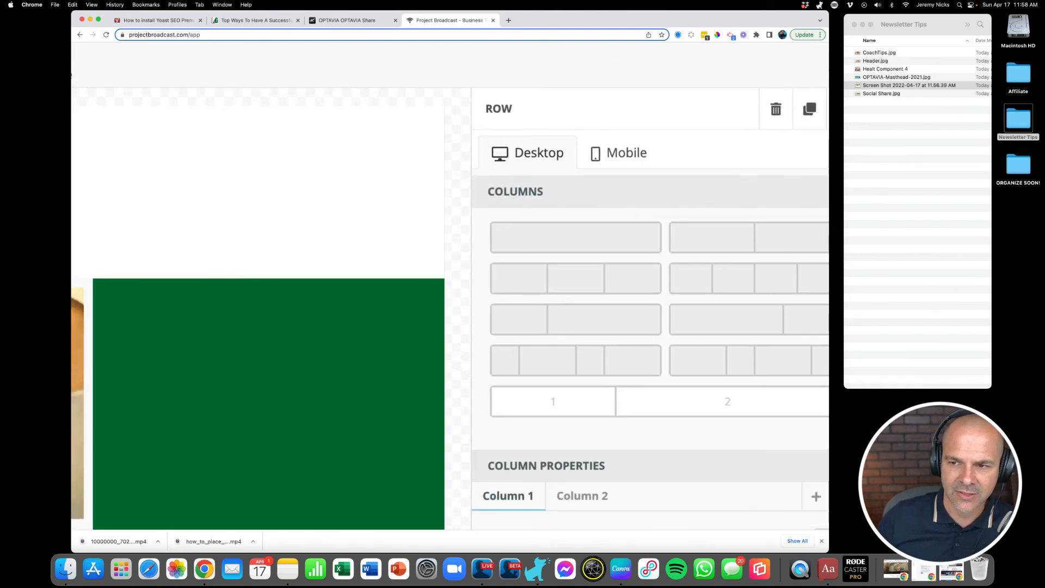
scroll(804, 72, right, 1)
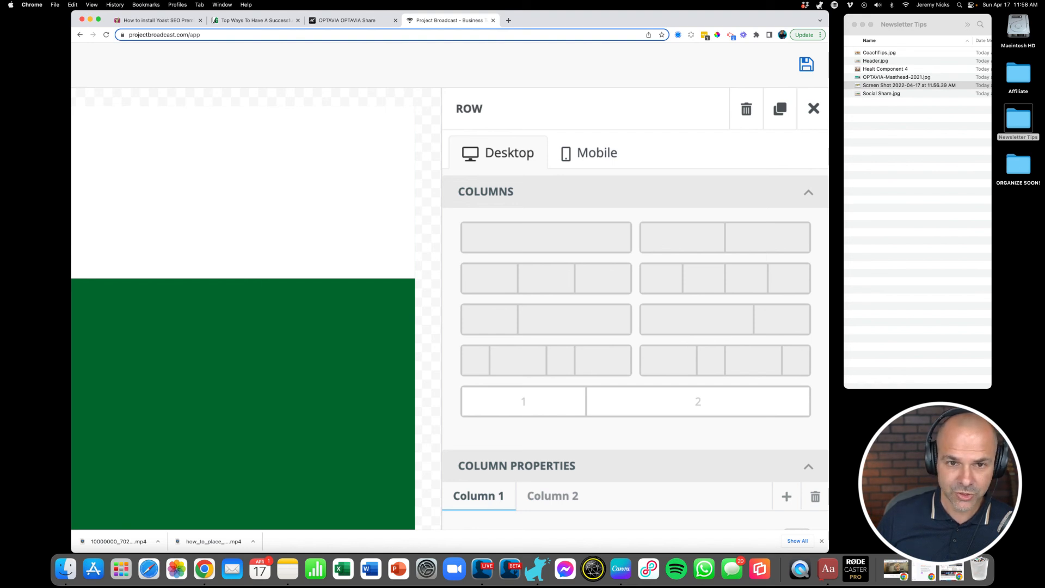
click(806, 65)
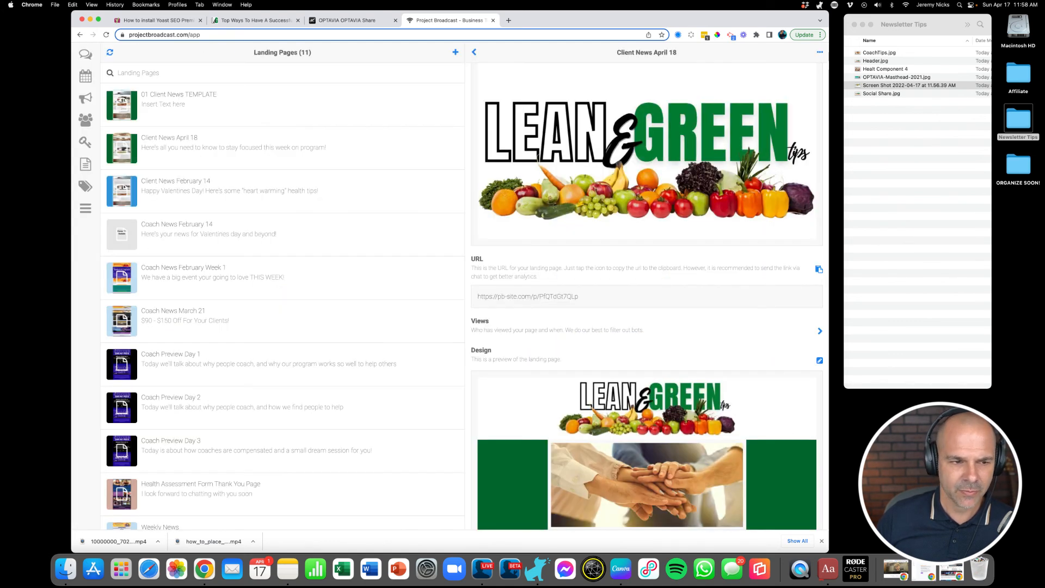
- Examine the saved Client News April 18 page details and its design preview
scroll(646, 305, up, 5)
scroll(646, 296, up, 1)
scroll(648, 305, down, 5)
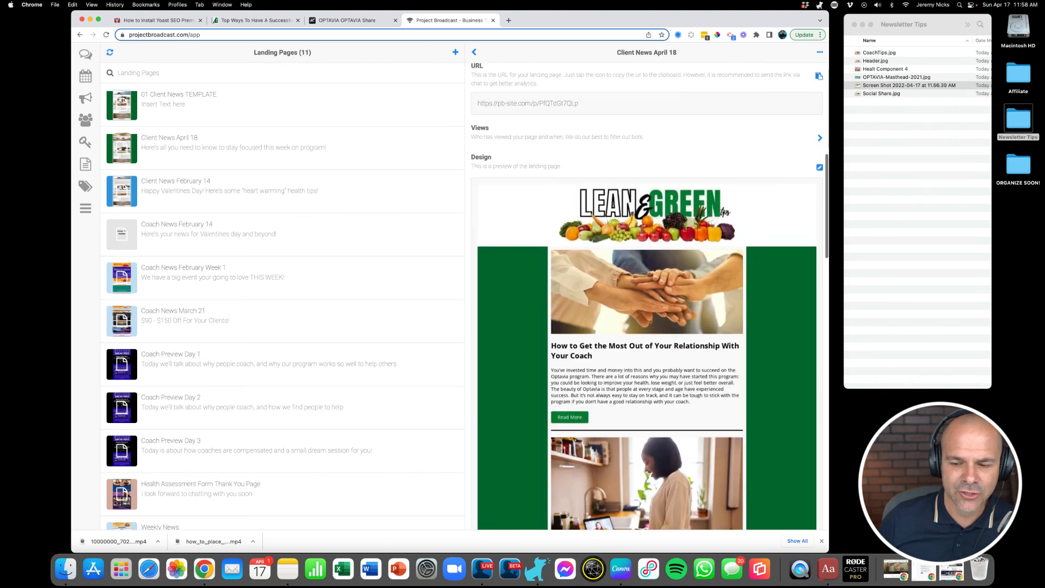